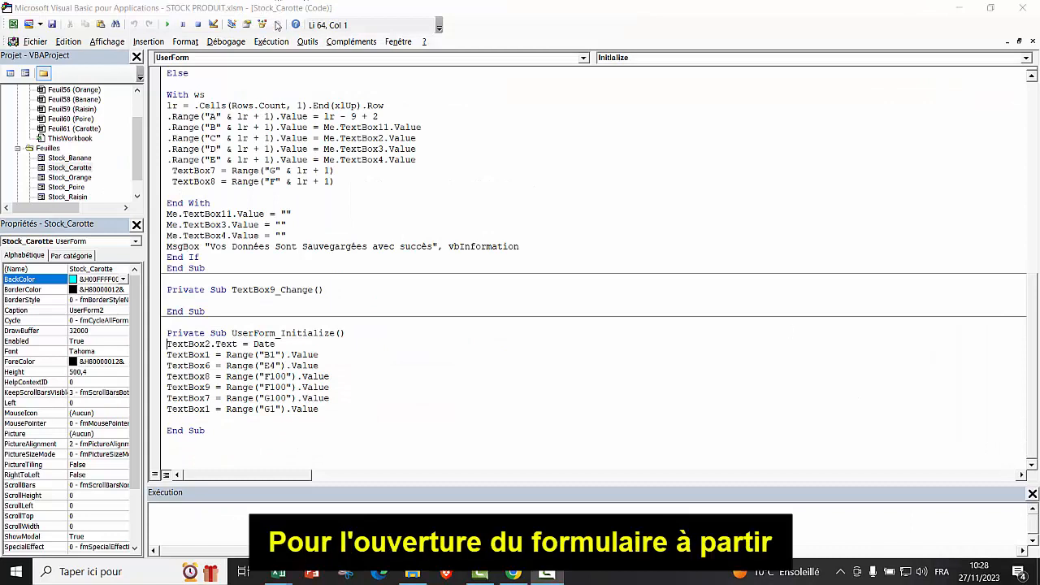
Open Module3 in the project's modules and add a new Sub Carotte() procedure below the Poire procedure.
left_click_drag(138, 156, 138, 182)
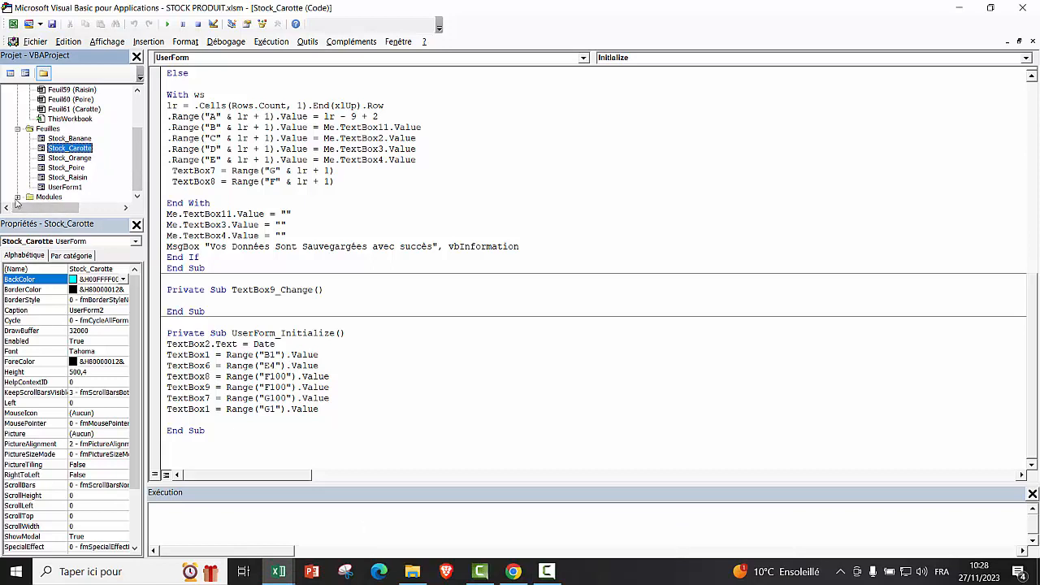
double_click(49, 197)
double_click(61, 197)
left_click(174, 396)
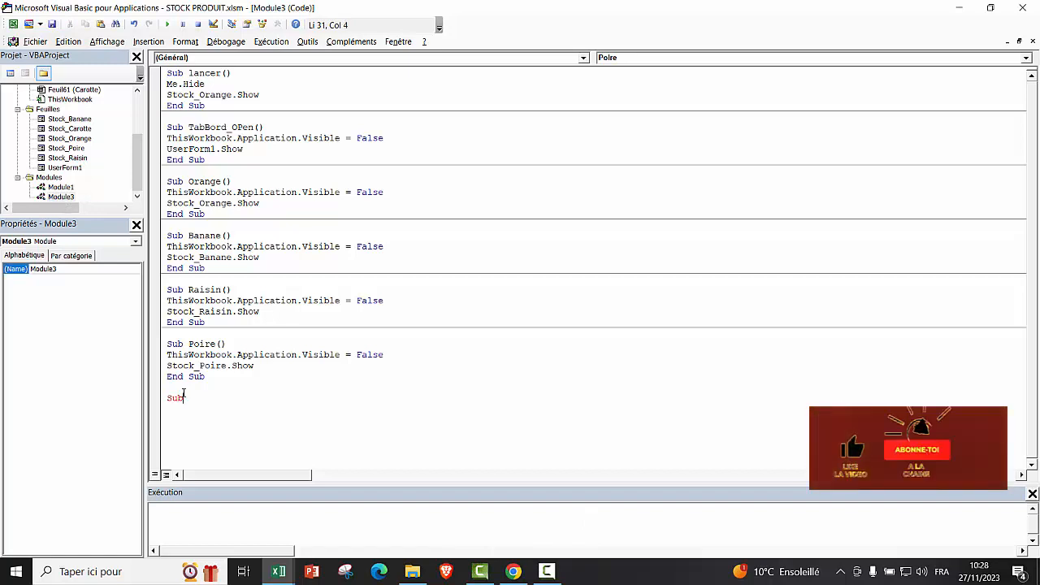
type("Sub Carotte")
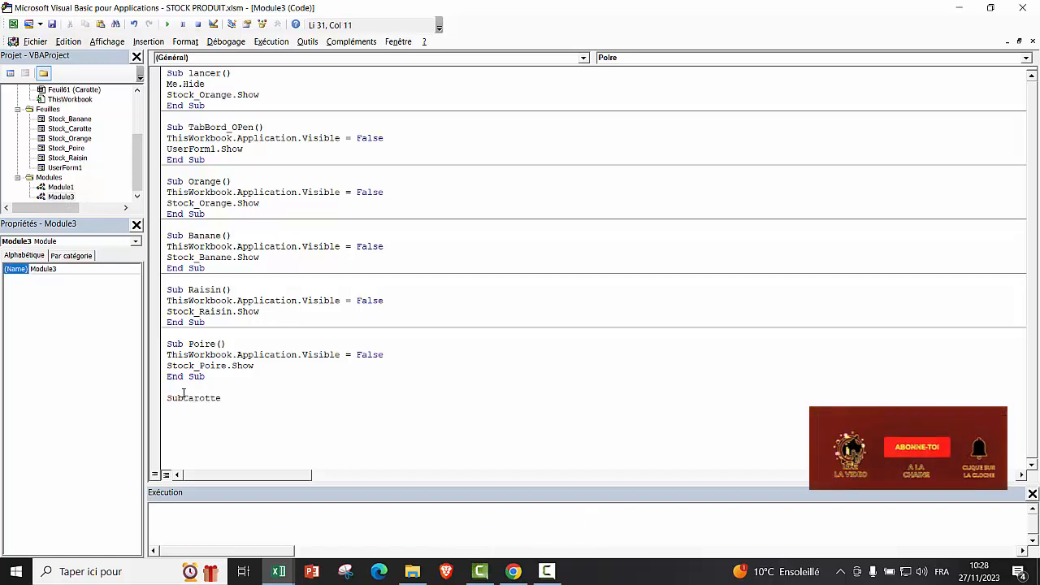
type("()")
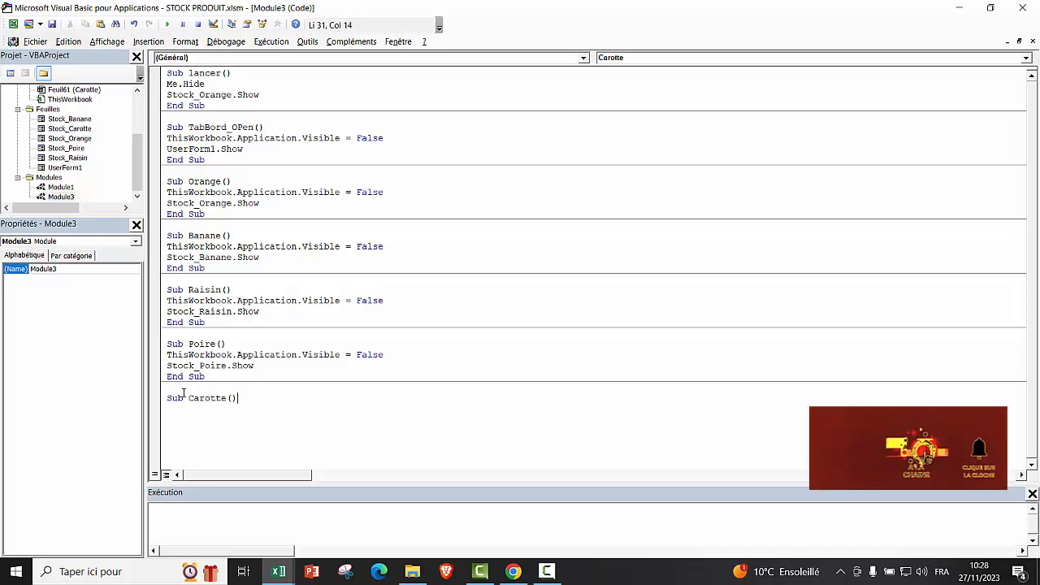
key("Return")
Fill the Carotte procedure with ThisWorkbook.Application.Visible = False, copied from the Raisin procedure, and a Stock_Carotte.Show line.
left_click_drag(383, 300, 167, 301)
key("ctrl+c")
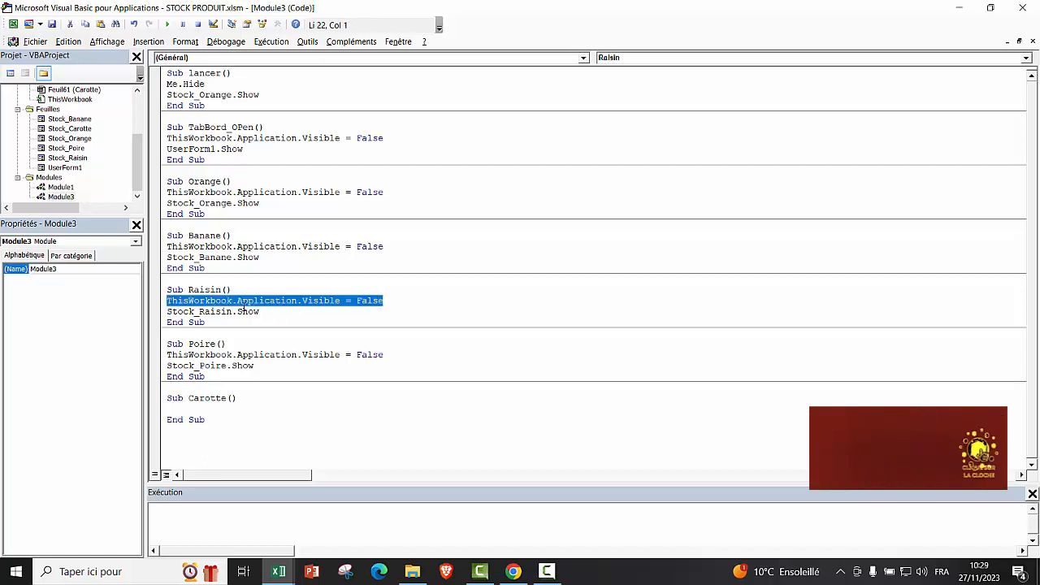
right_click(243, 303)
left_click(278, 326)
left_click(170, 409)
right_click(170, 410)
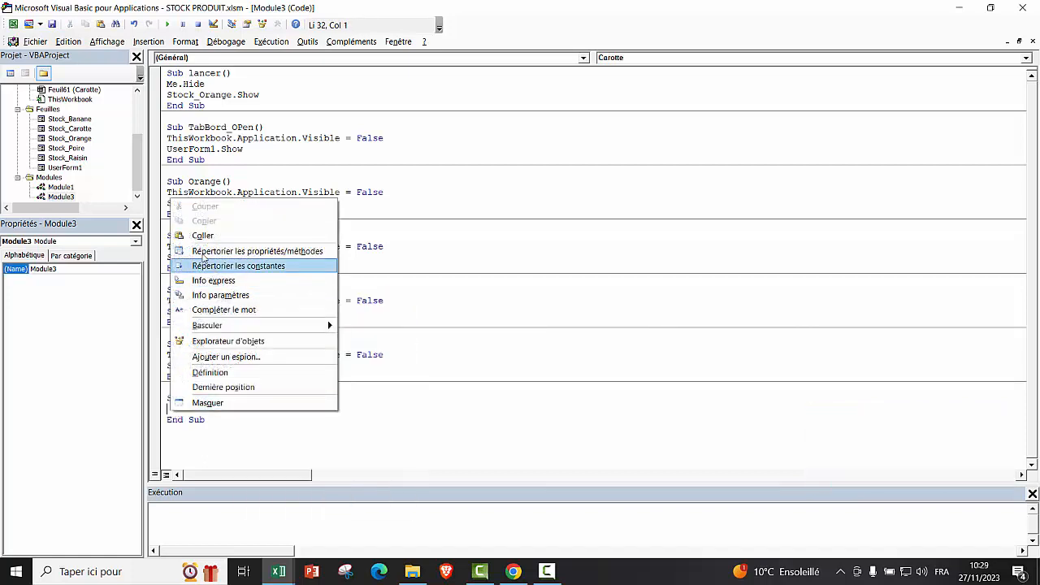
left_click(209, 240)
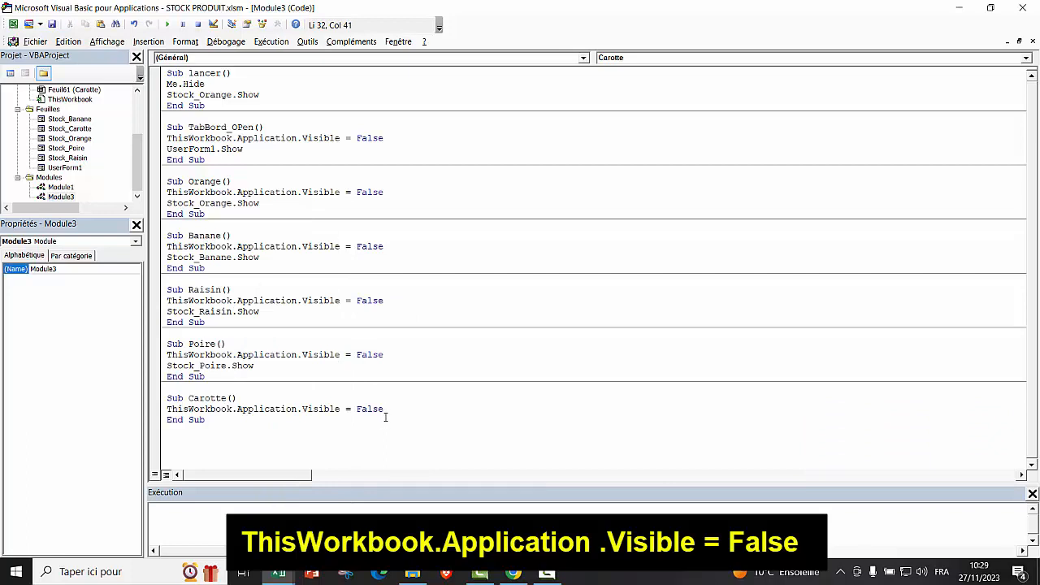
key("Return")
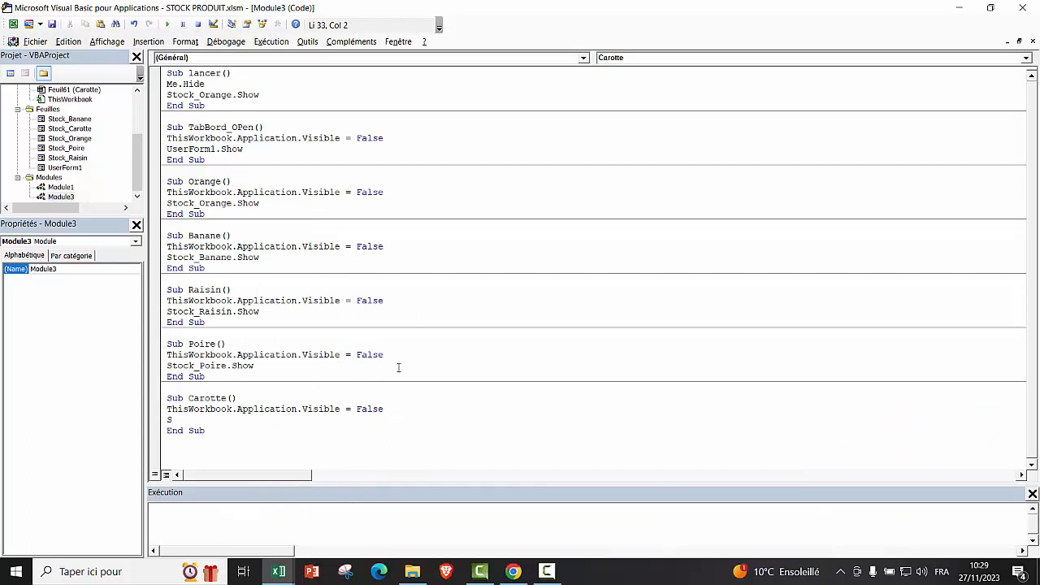
type("Stock_Carotte.Sh")
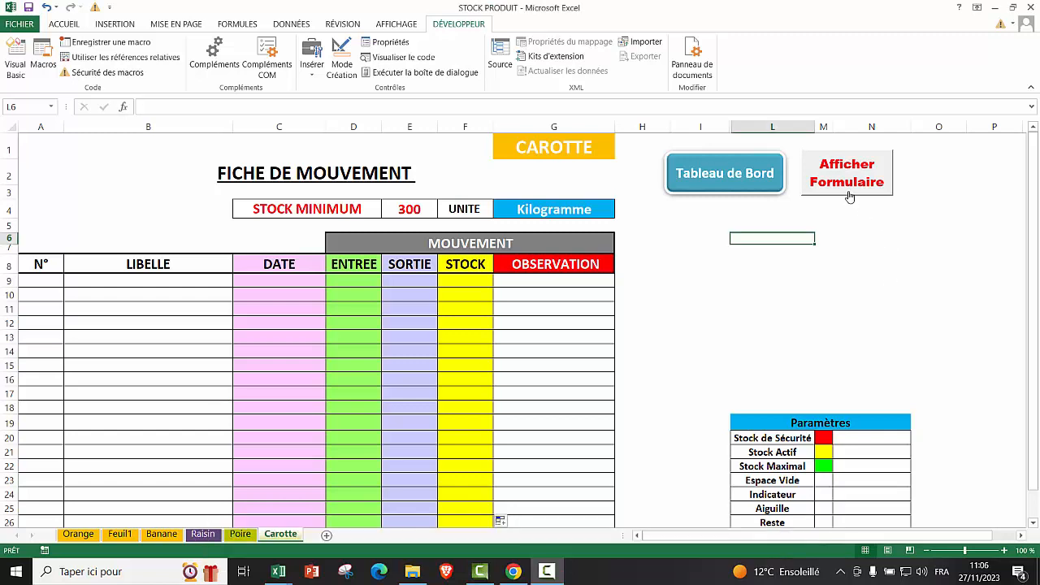
Assign the Carotte macro to the Afficher Formulaire button on the Carotte sheet.
right_click(819, 197)
left_click(863, 303)
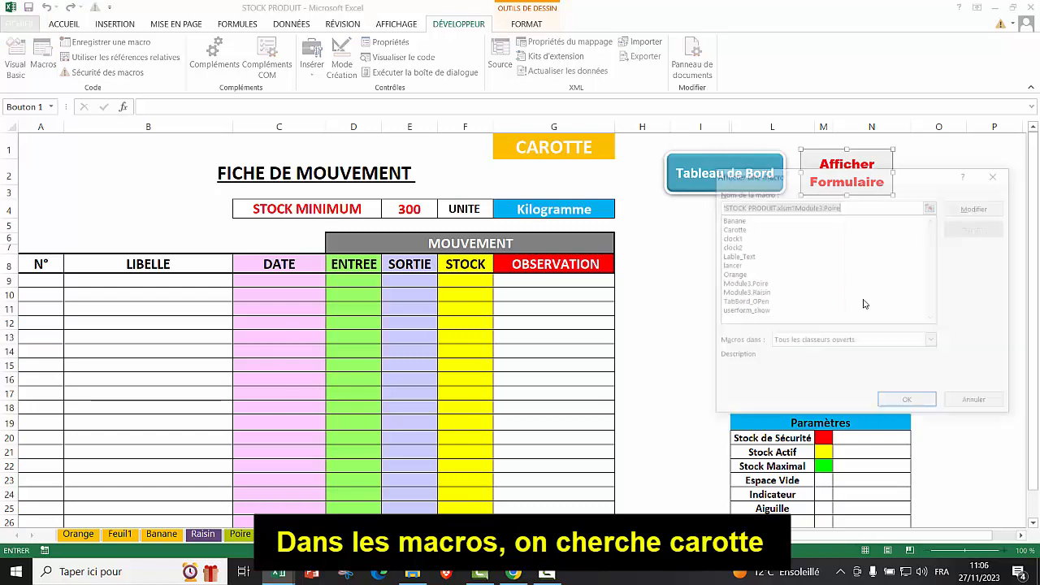
left_click(736, 229)
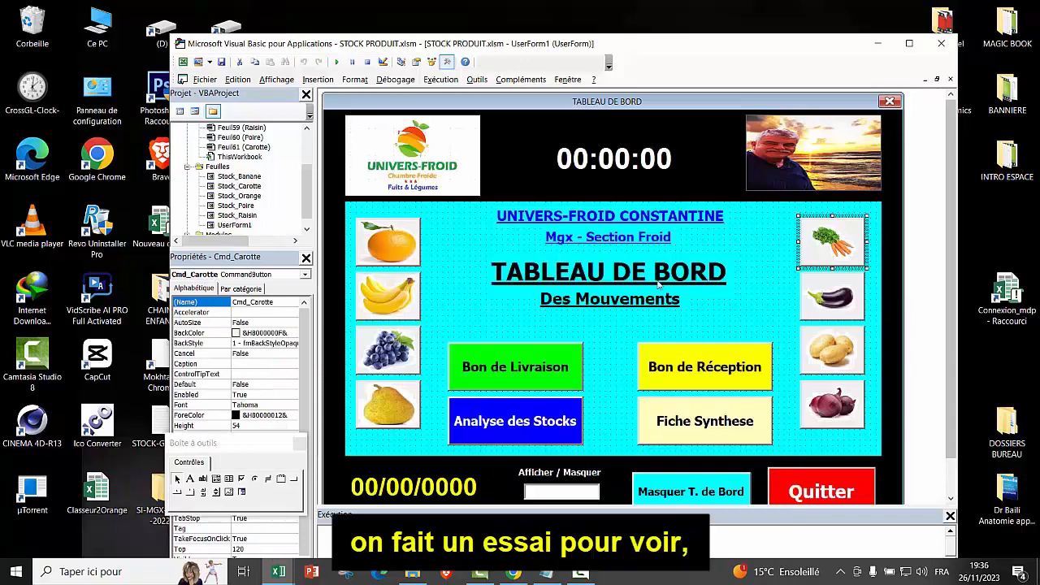
Run the TABLEAU DE BORD form (UserForm1) from the VBA editor to test it.
key("F5")
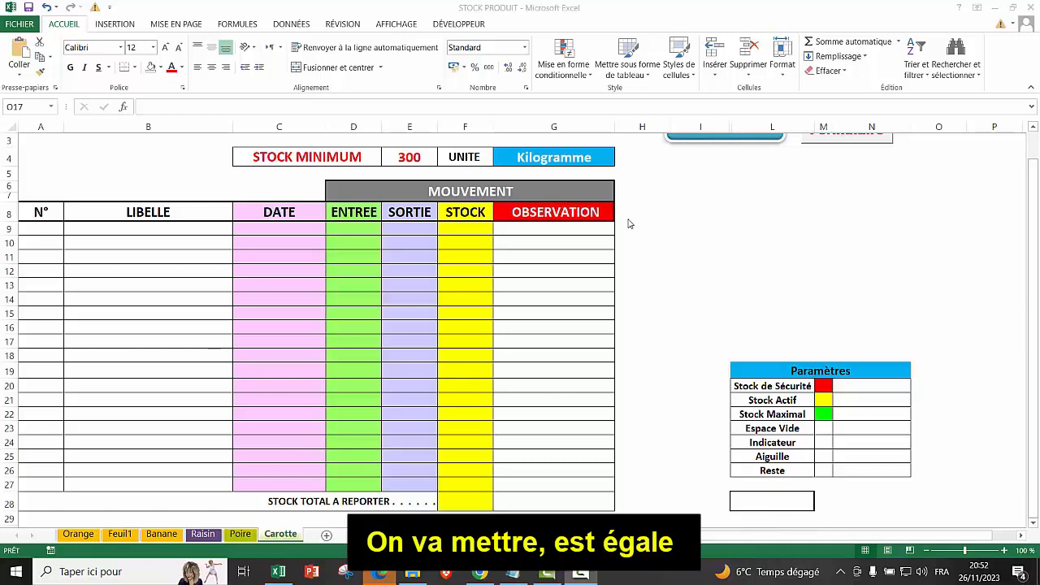
Enter the formula =D9-E9 in the first STOCK cell, F9, of the Carotte sheet.
left_click(470, 234)
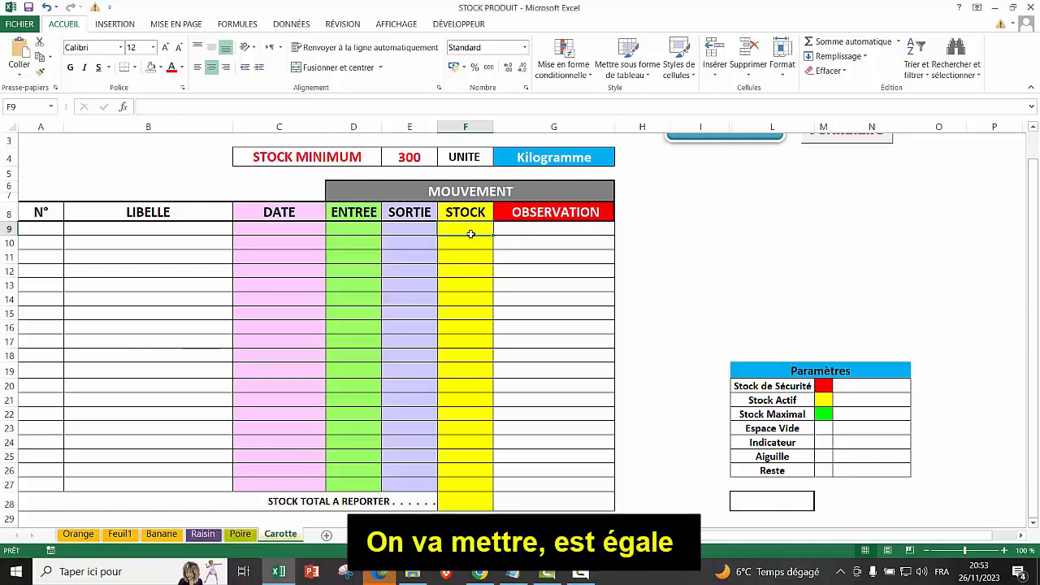
type("=")
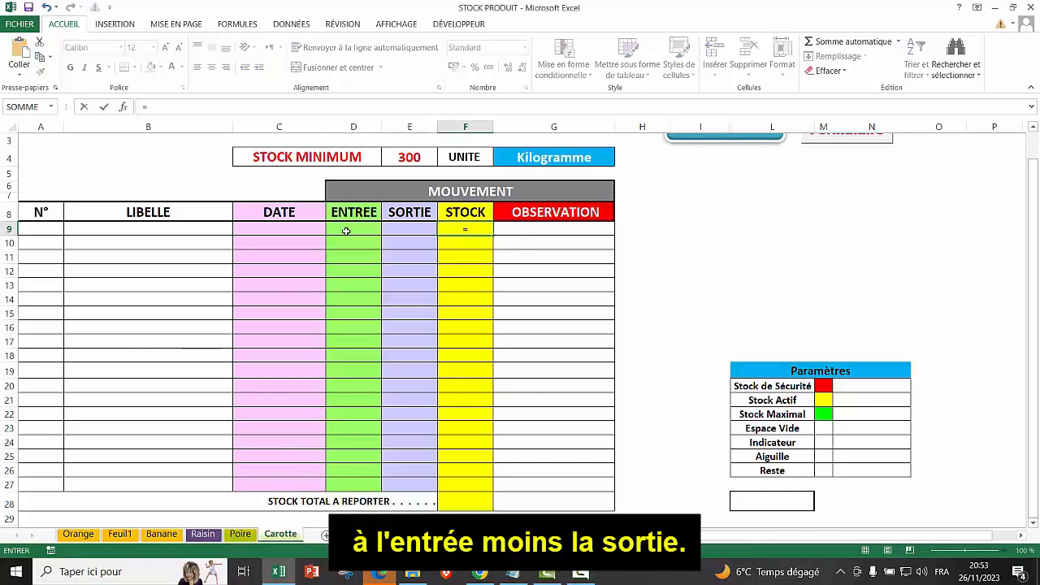
left_click(346, 231)
type("-")
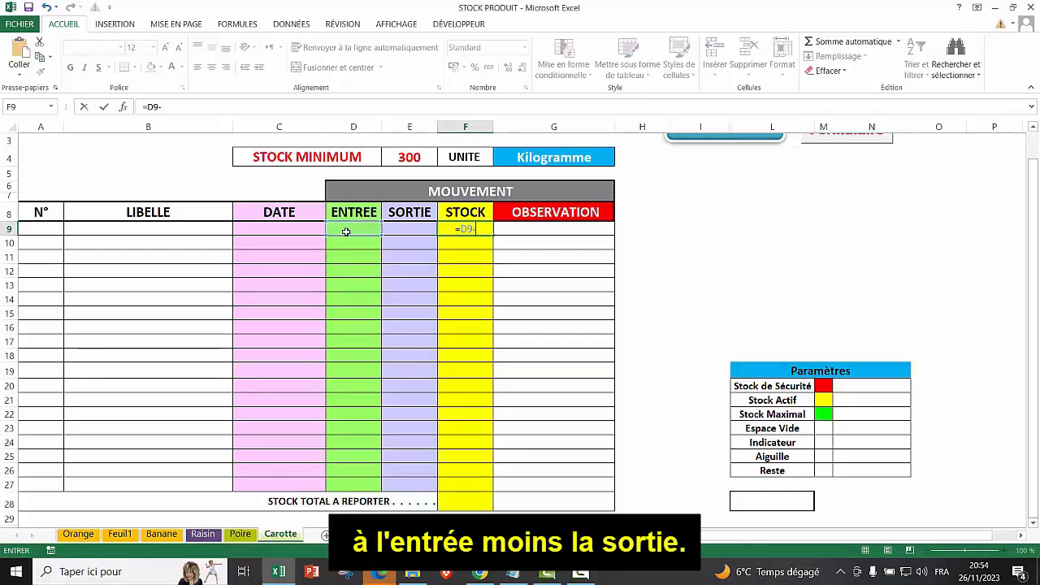
left_click(412, 233)
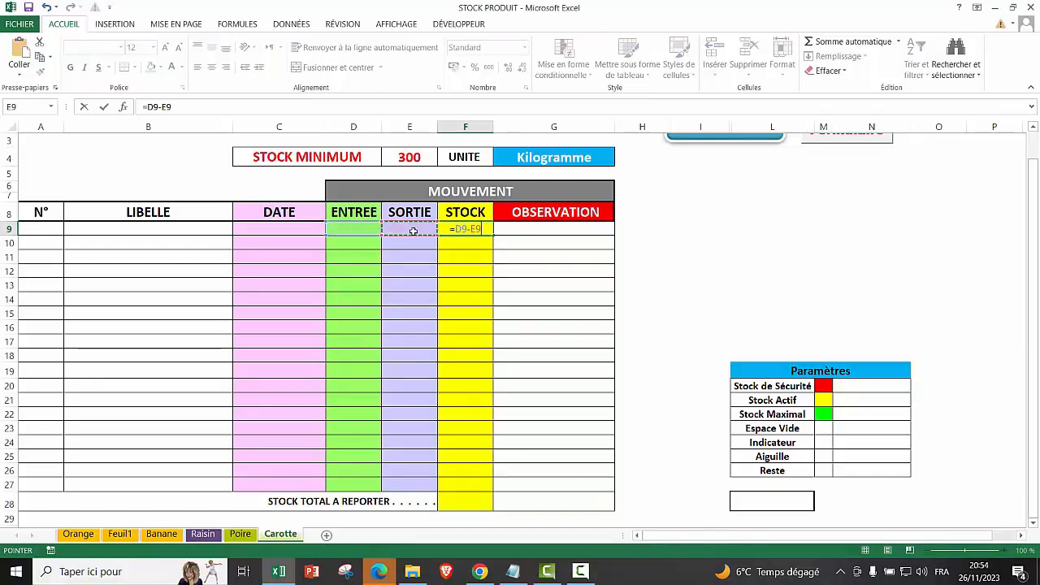
key("Return")
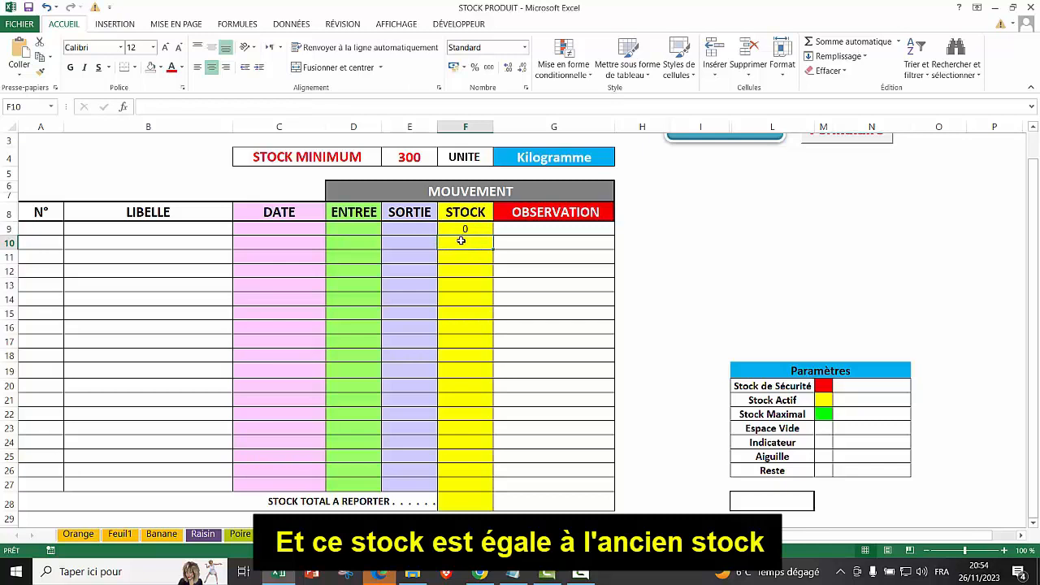
Enter the formula =F9+D10-E10 in F10 and fill it down the STOCK column to the total row 28.
type("=")
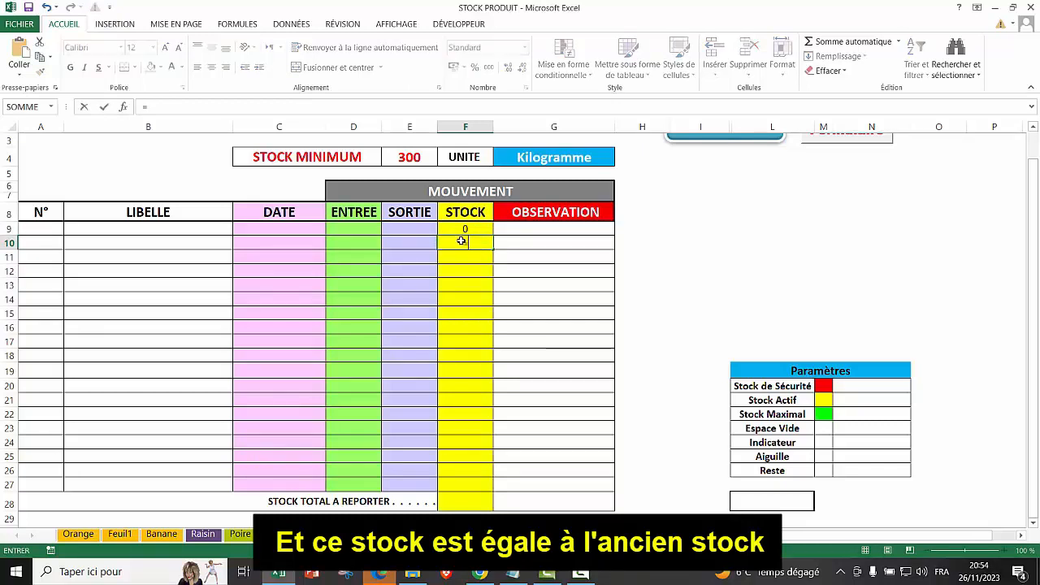
left_click(479, 229)
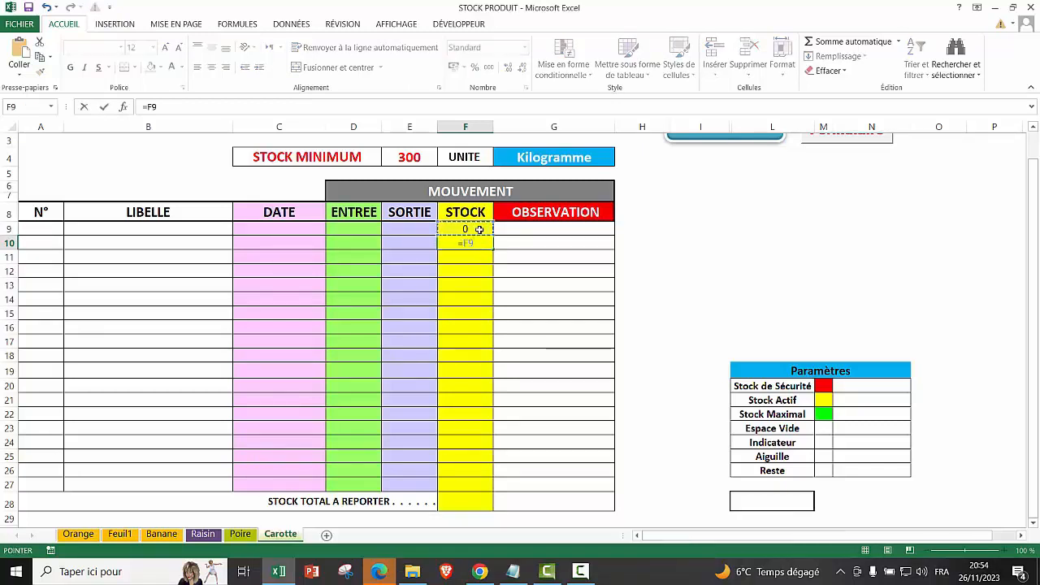
type("+")
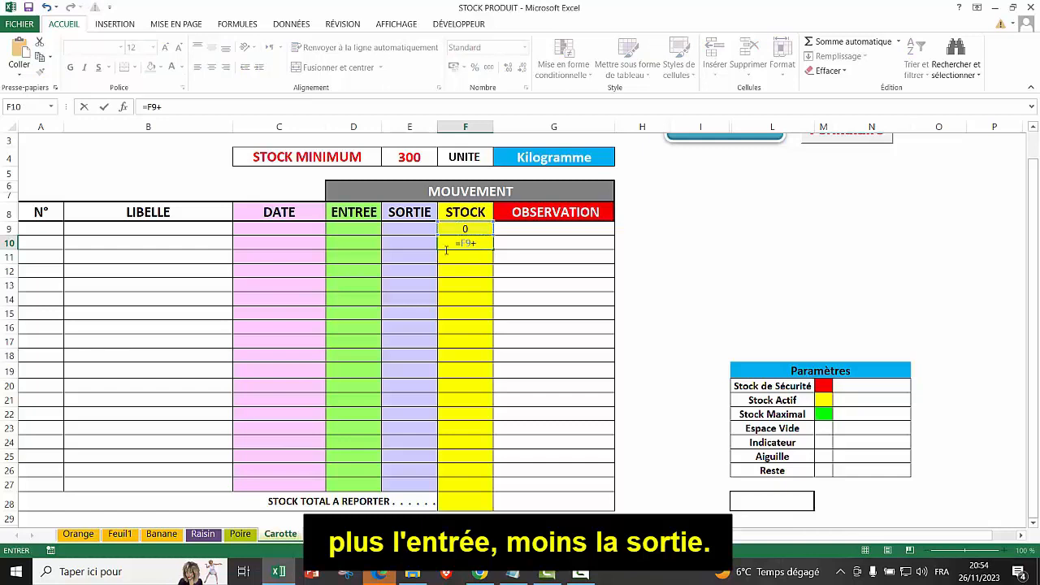
left_click(367, 244)
type("-")
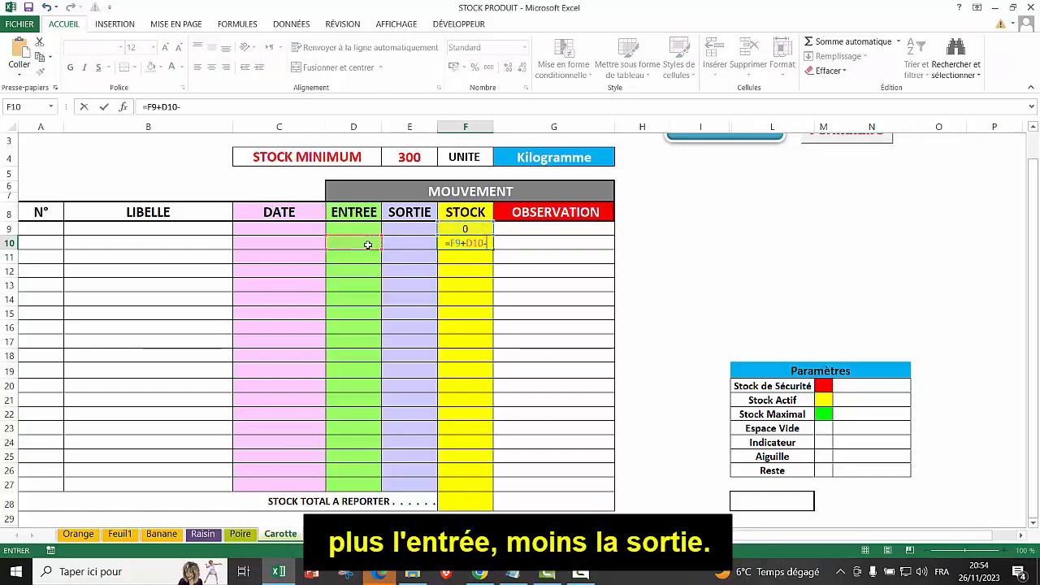
left_click(416, 244)
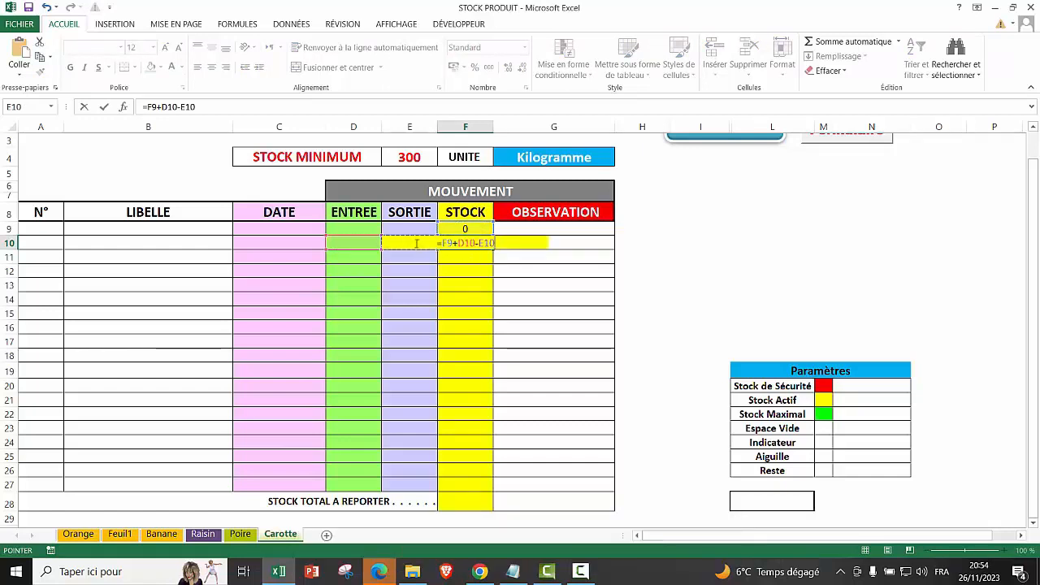
key("ctrl+Return")
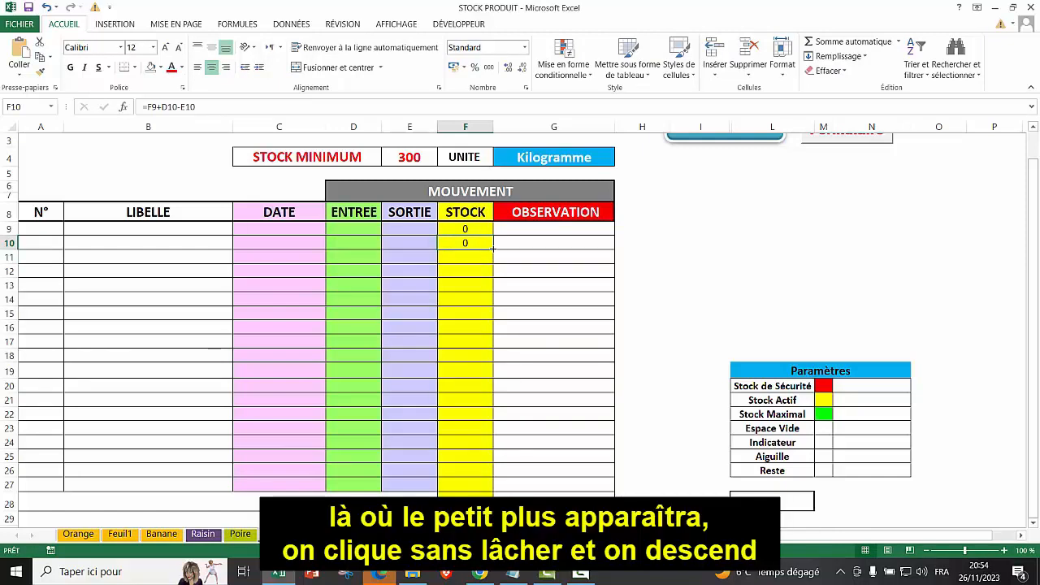
left_click_drag(493, 251, 463, 508)
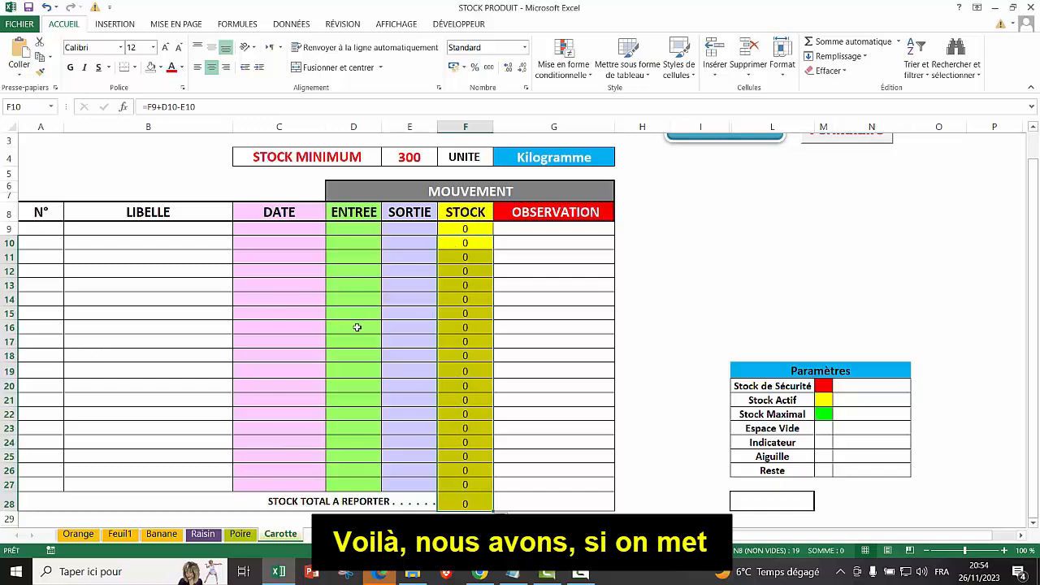
Test the stock formulas with an ENTREE of 50 in D10 and a SORTIE of 20 in E11.
left_click(346, 243)
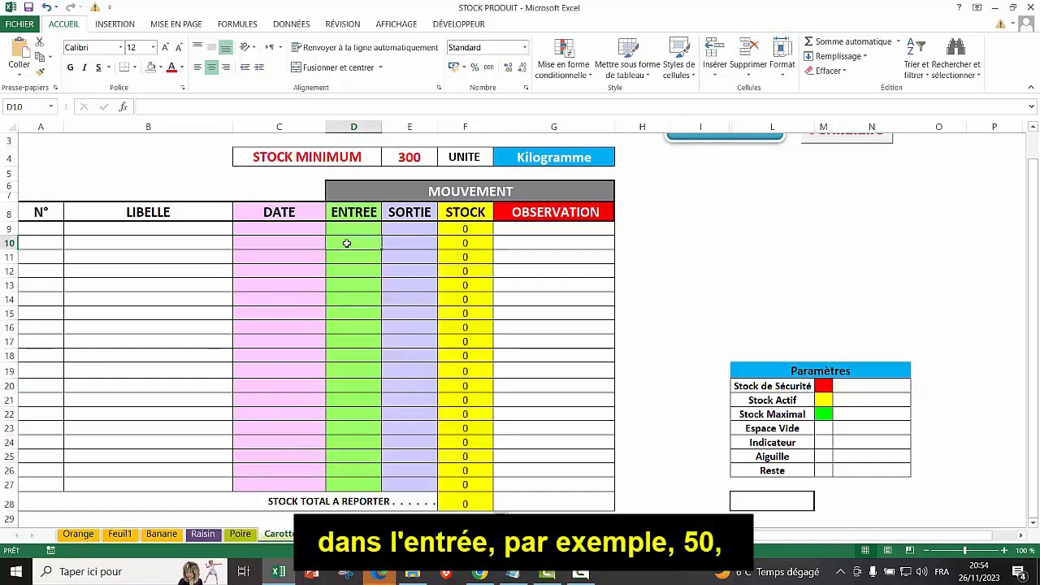
type("50")
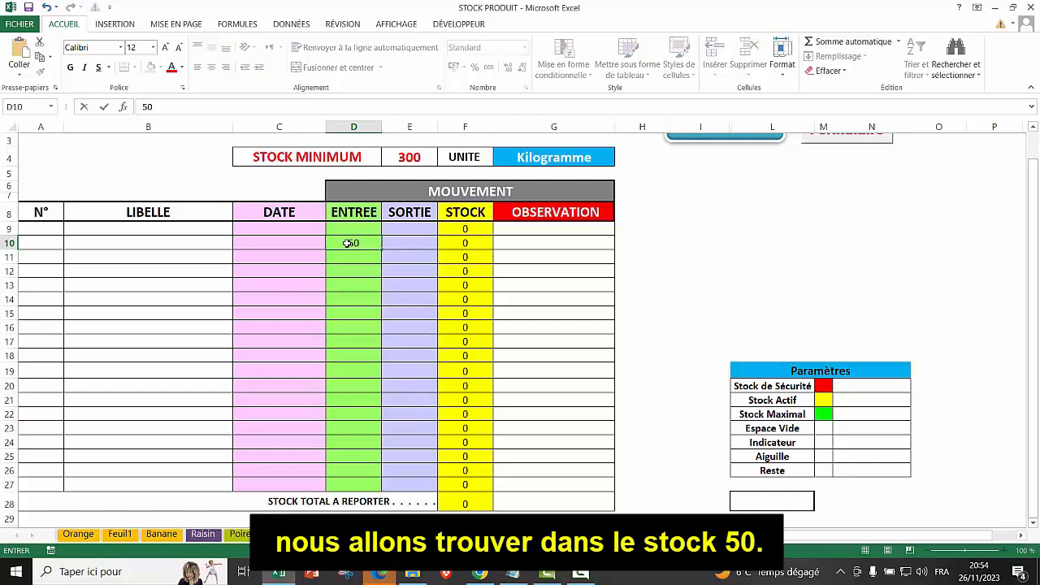
key("ctrl+Return")
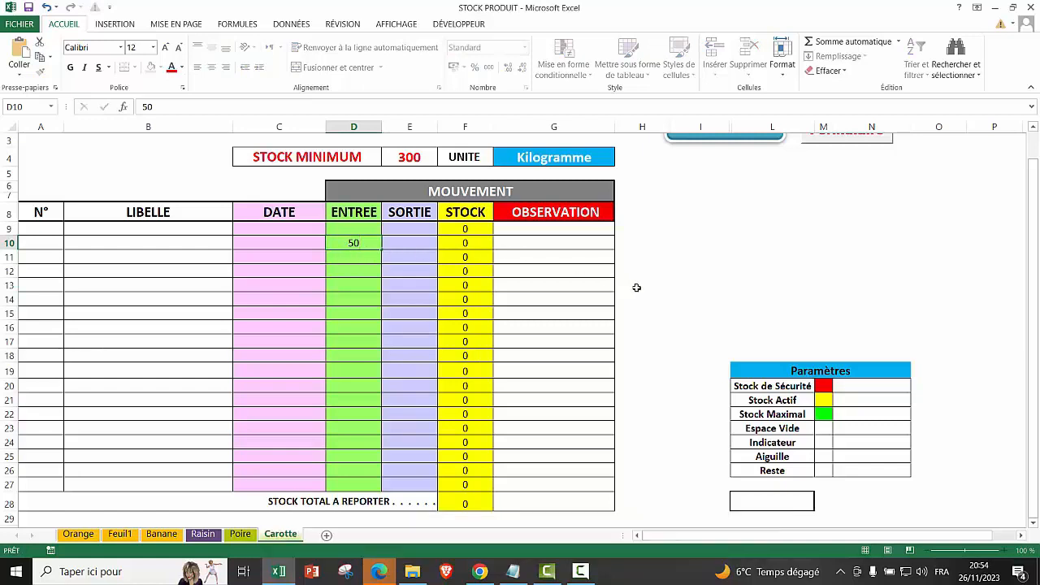
left_click(636, 288)
left_click(413, 257)
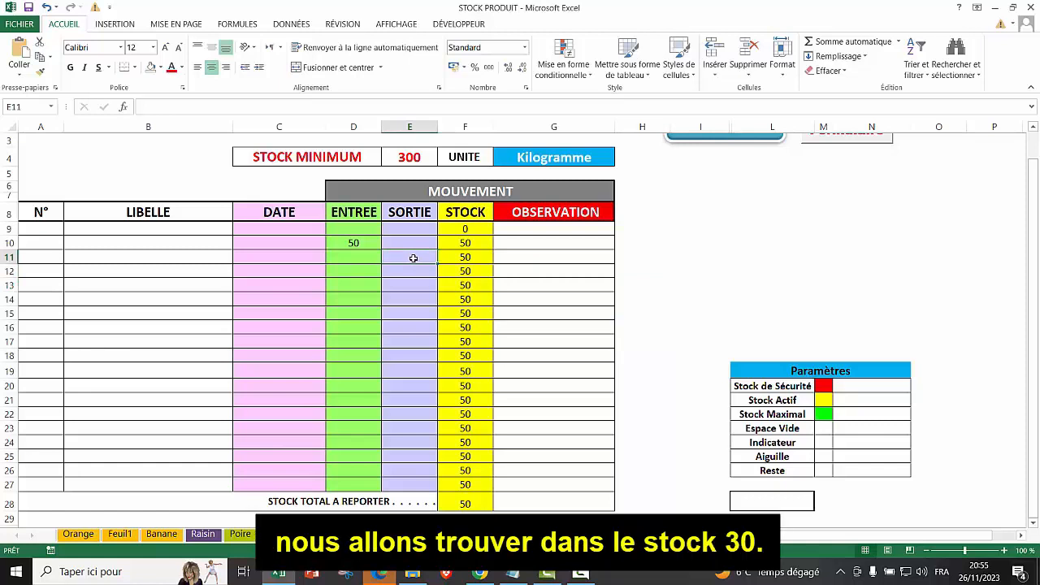
type("20")
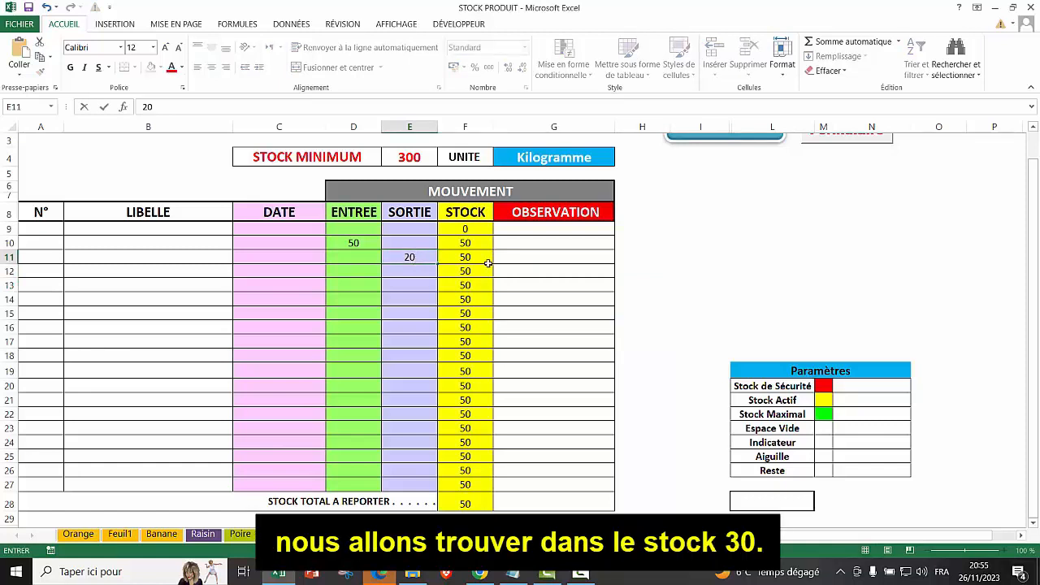
left_click(650, 270)
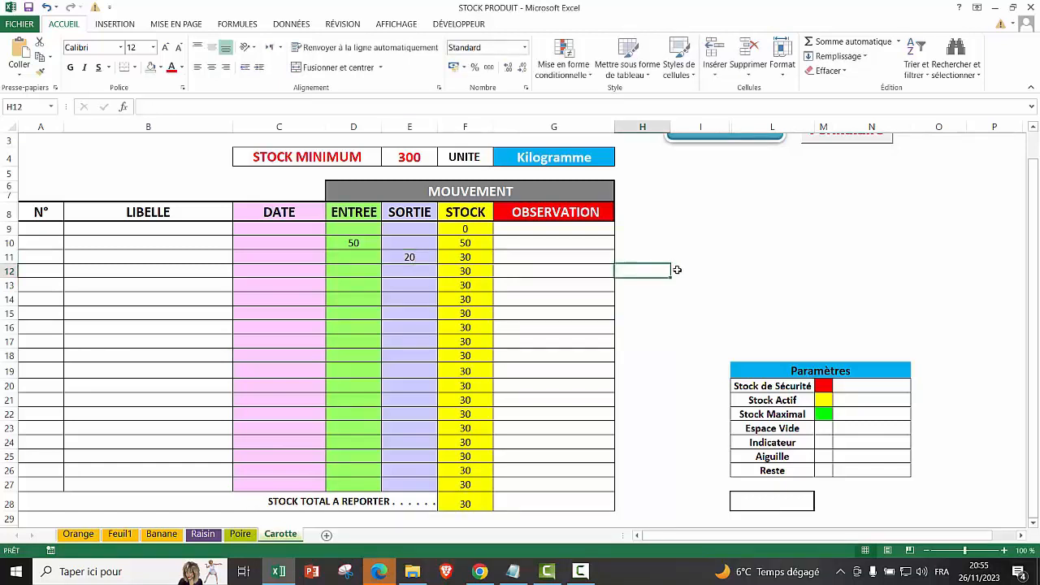
Clear the test quantities from ENTREE cell D10 and SORTIE cell E11.
left_click(353, 243)
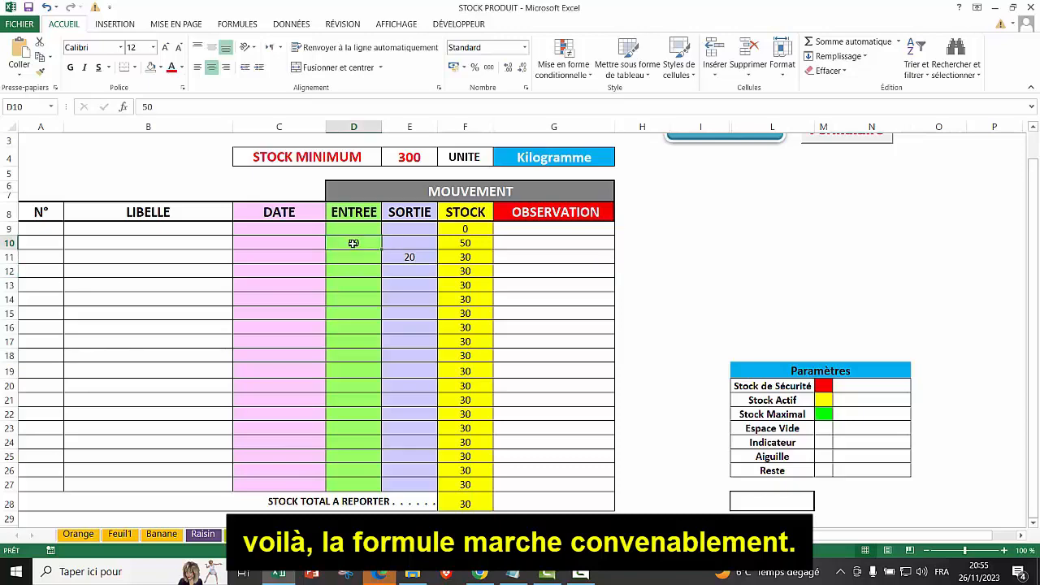
key("Delete")
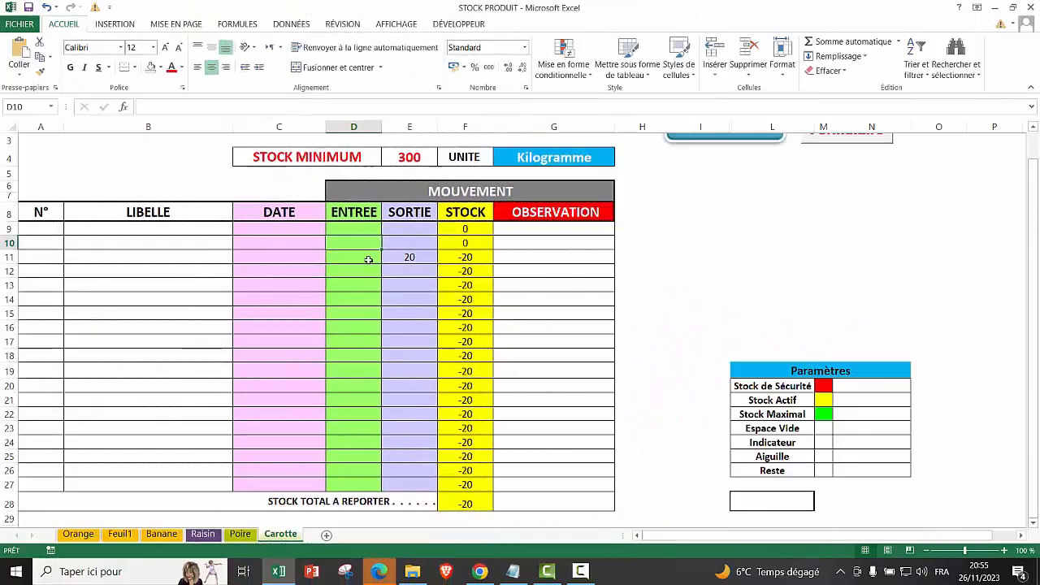
left_click(410, 258)
key("Delete")
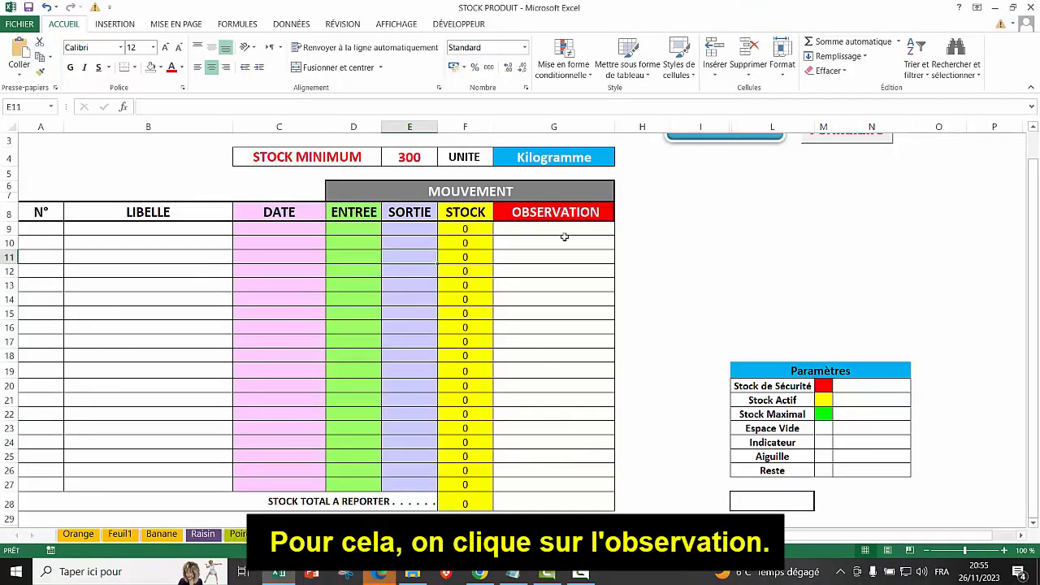
Enter =SI(F9<300;"Passer Commande";"") in the first OBSERVATION cell, G9, and fill it down to the total row 28.
left_click(522, 230)
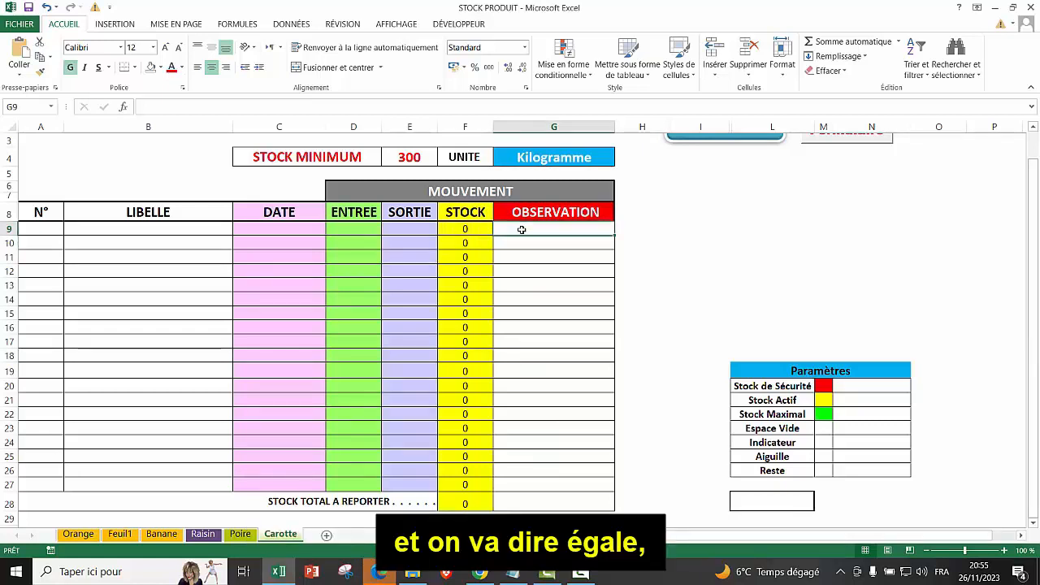
type("=")
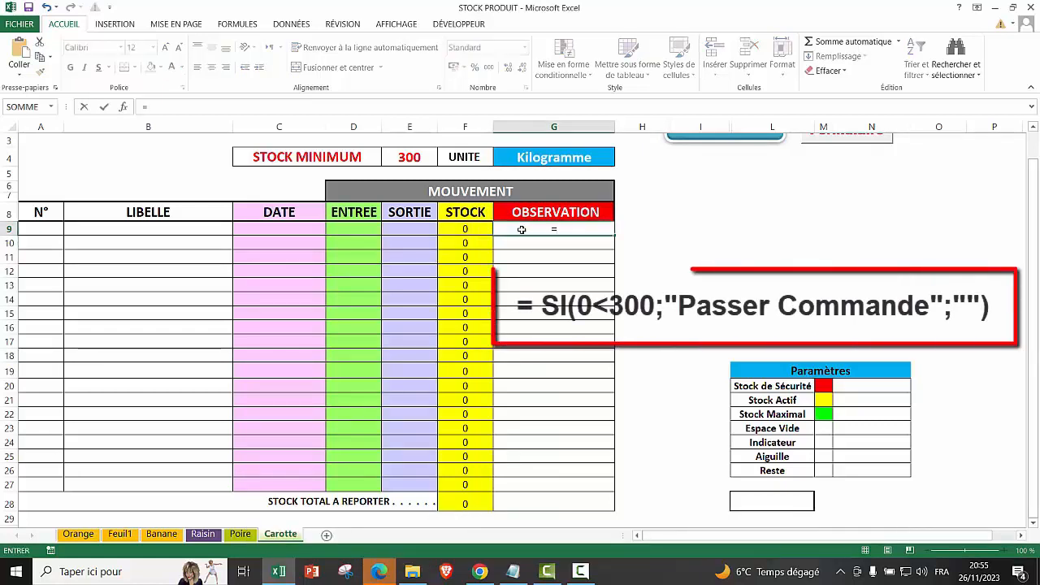
type("si")
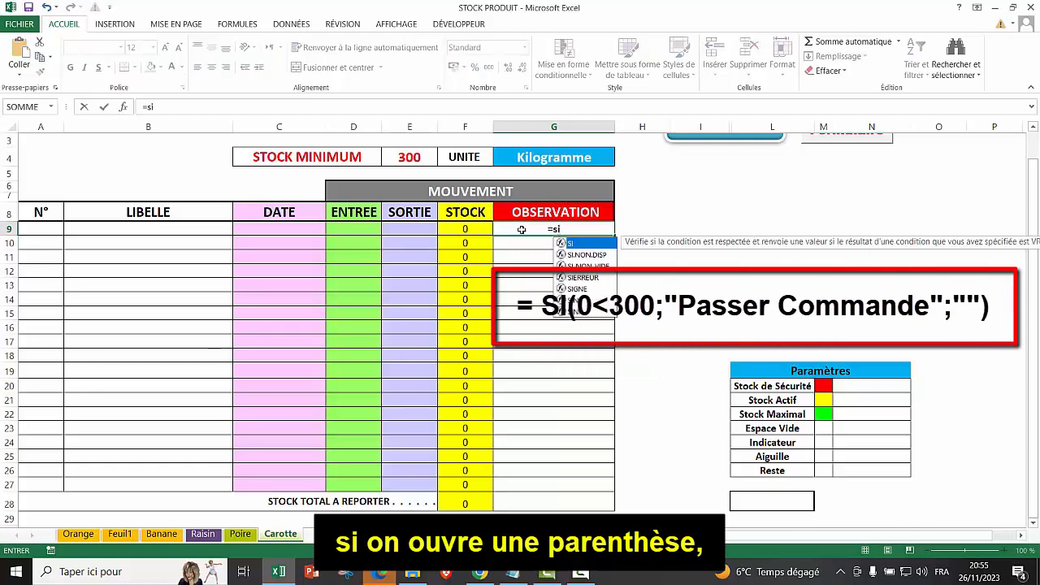
type("(")
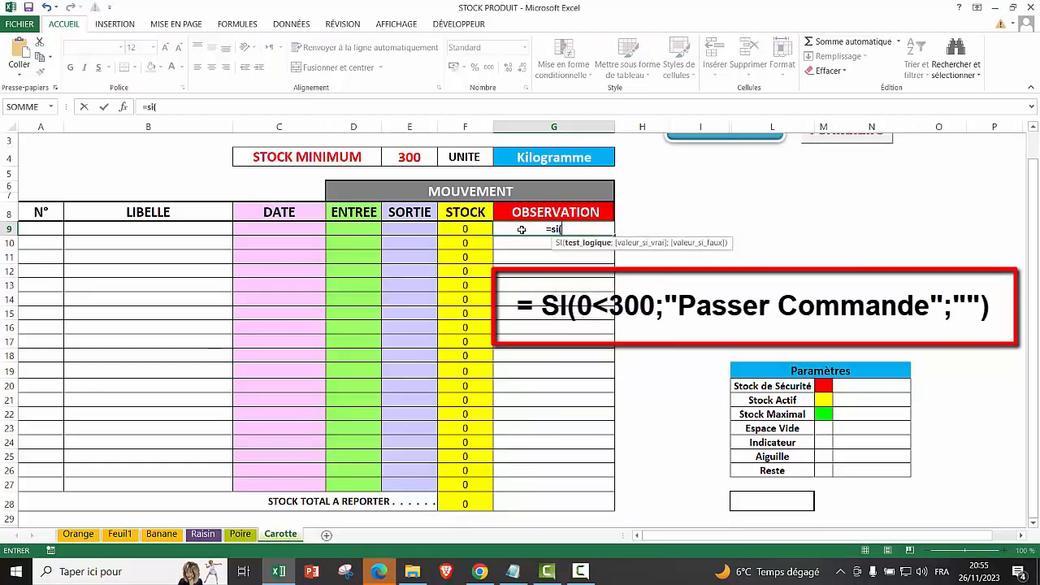
left_click(466, 230)
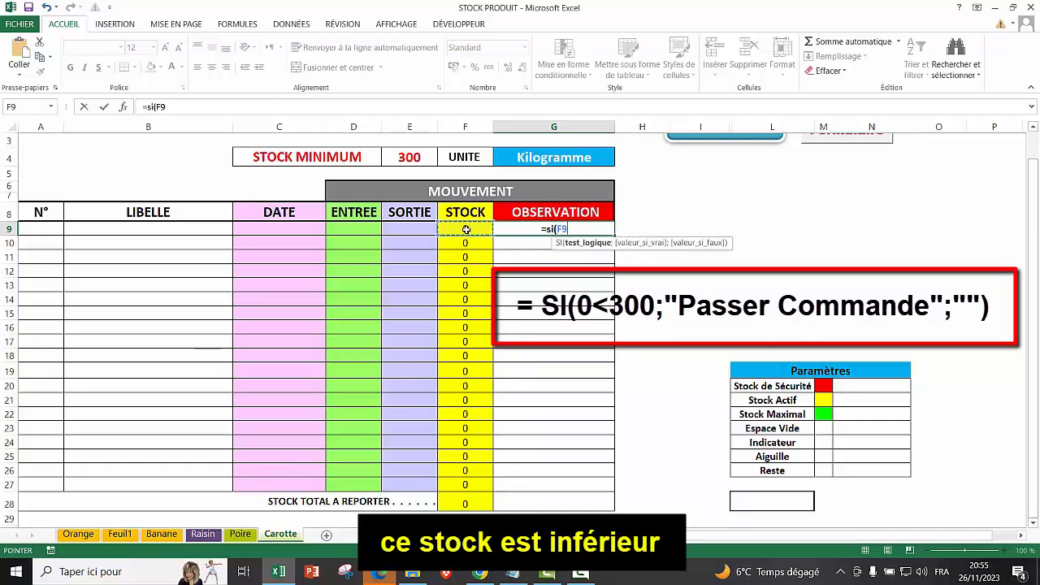
type("<300")
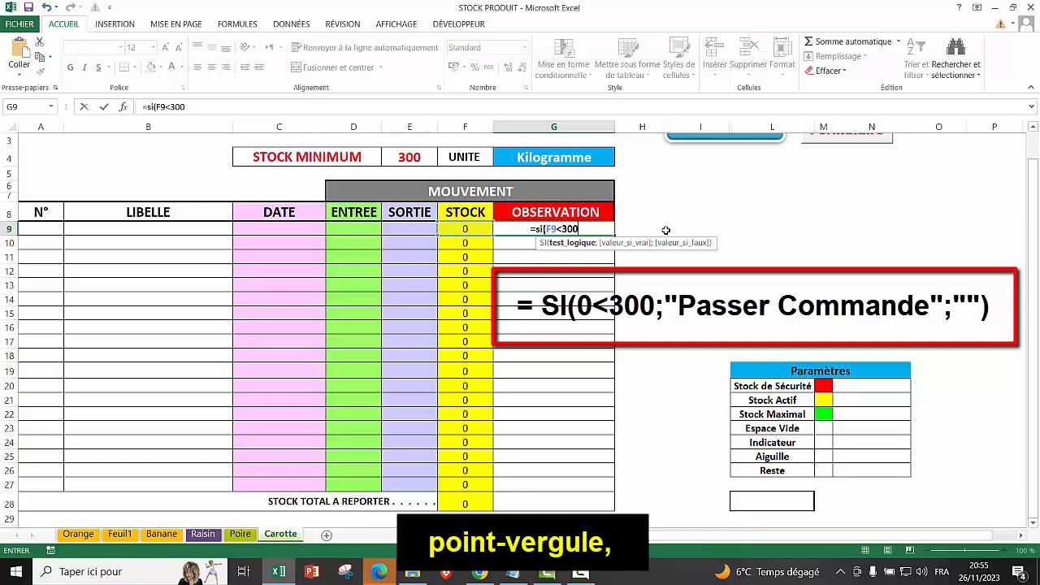
type(";")
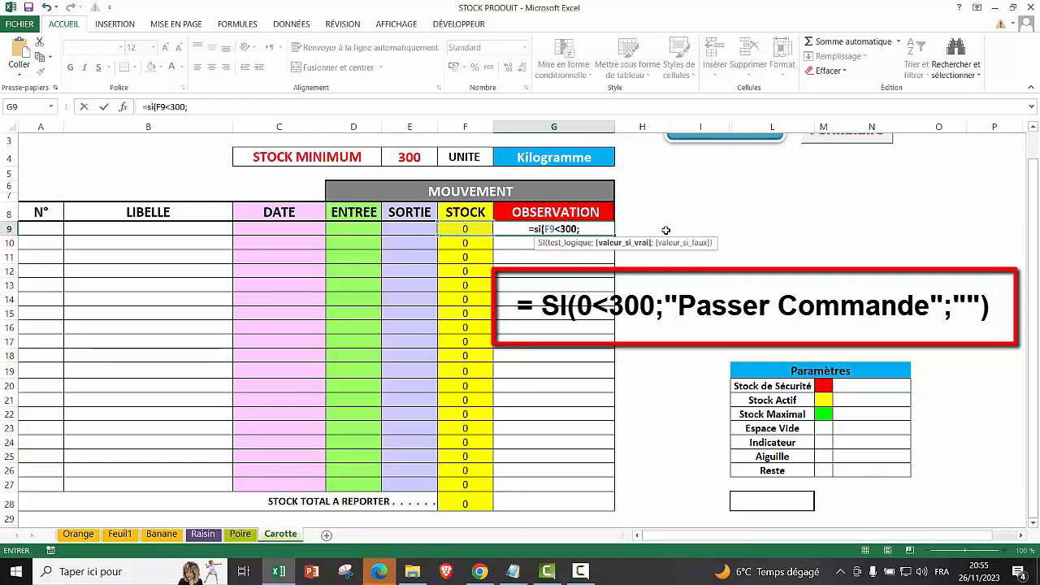
type("\"")
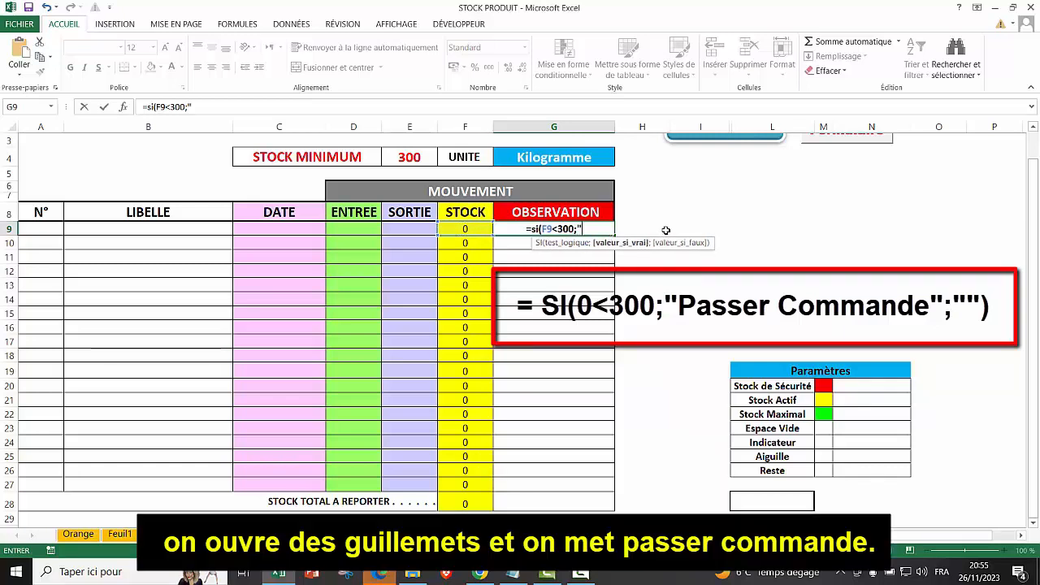
type("Pas")
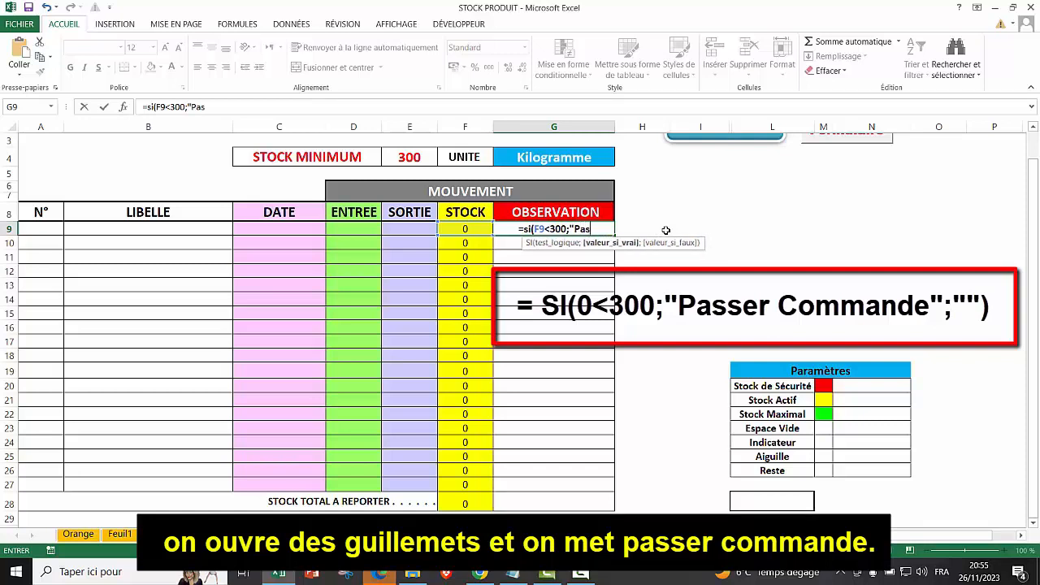
type("ser C")
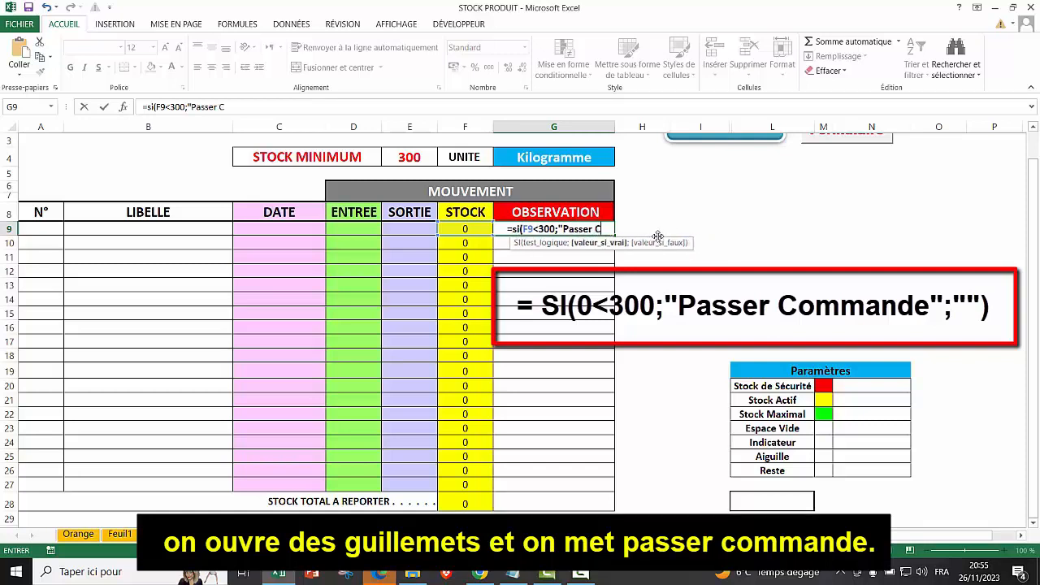
type("ommande\"")
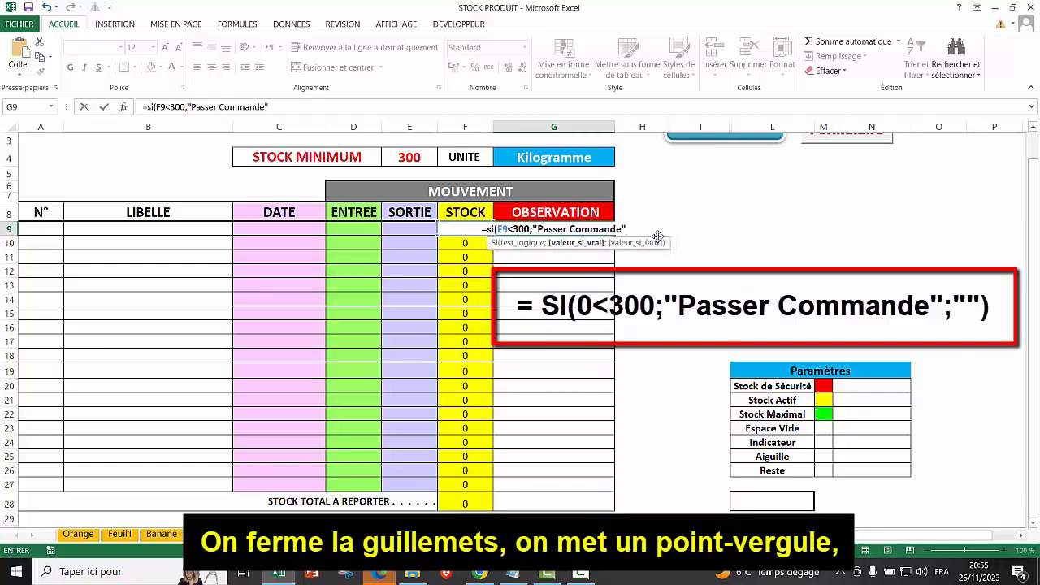
type(";")
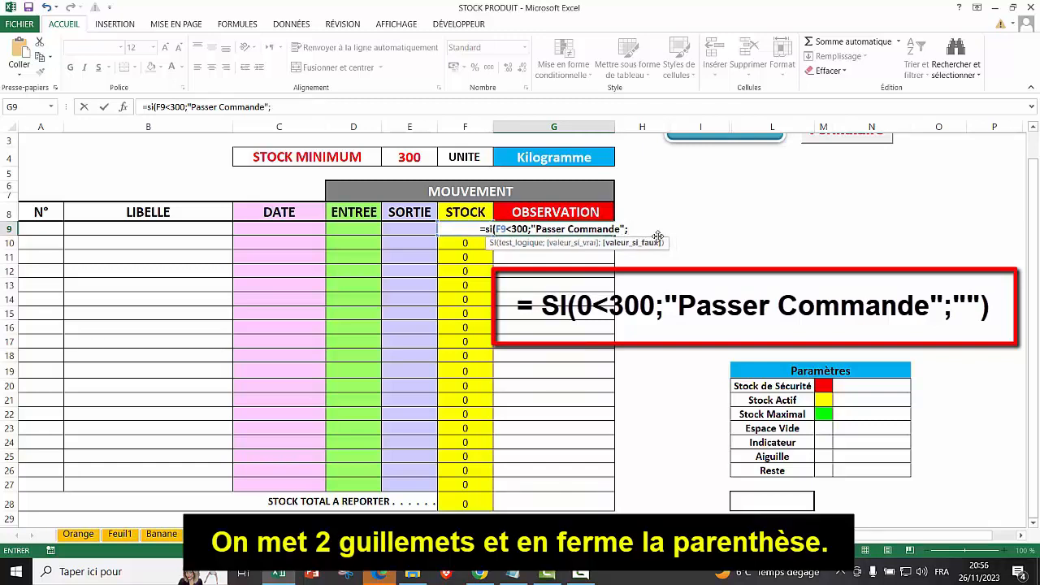
type("\"\"")
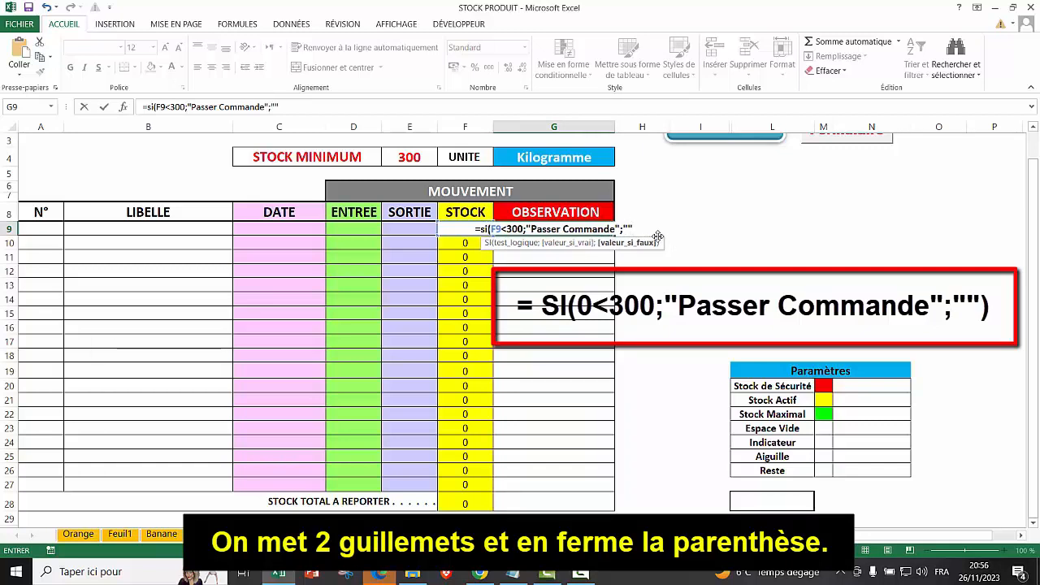
type(")")
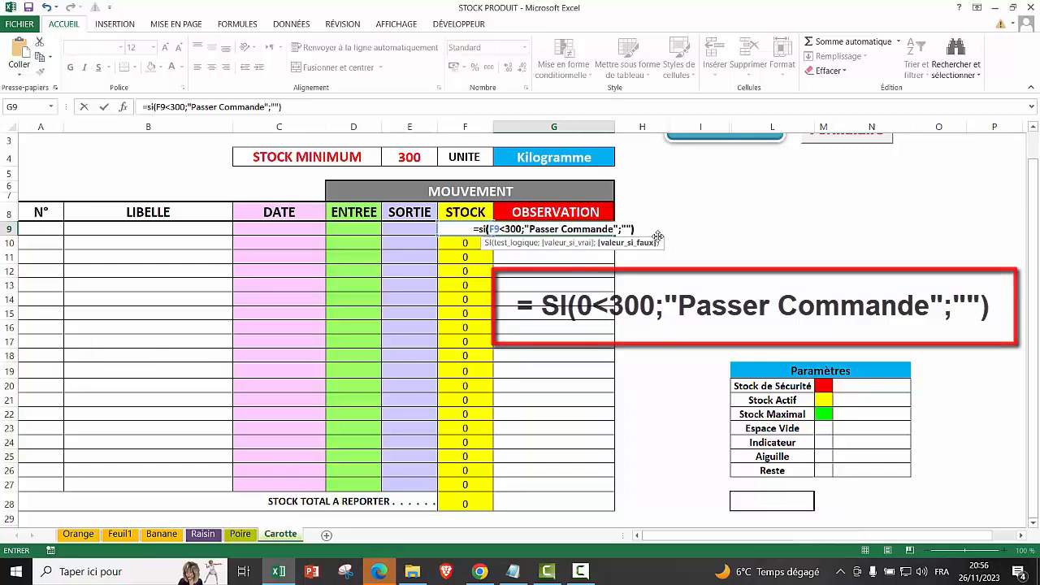
key("Return")
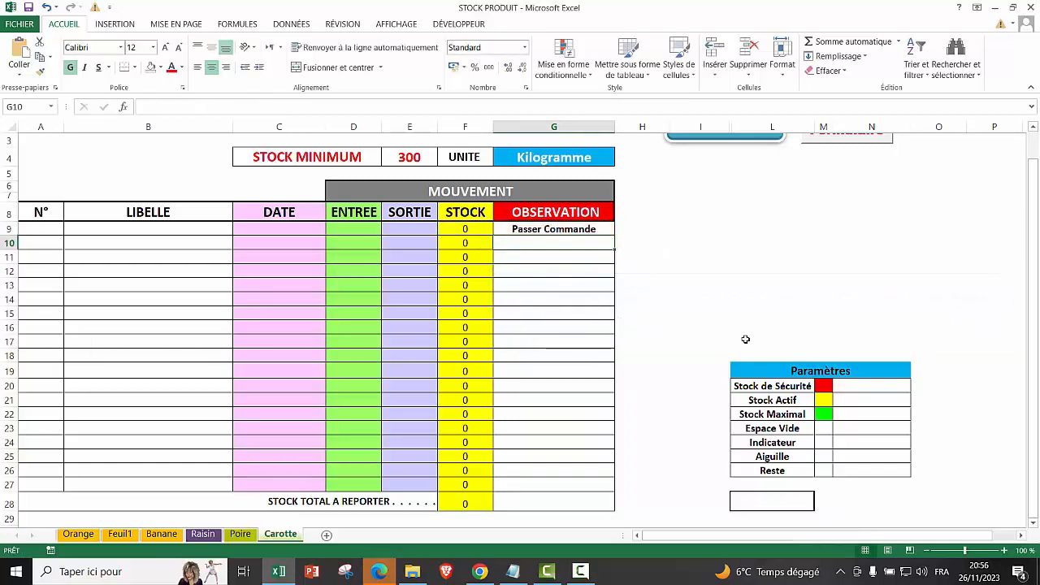
left_click(601, 232)
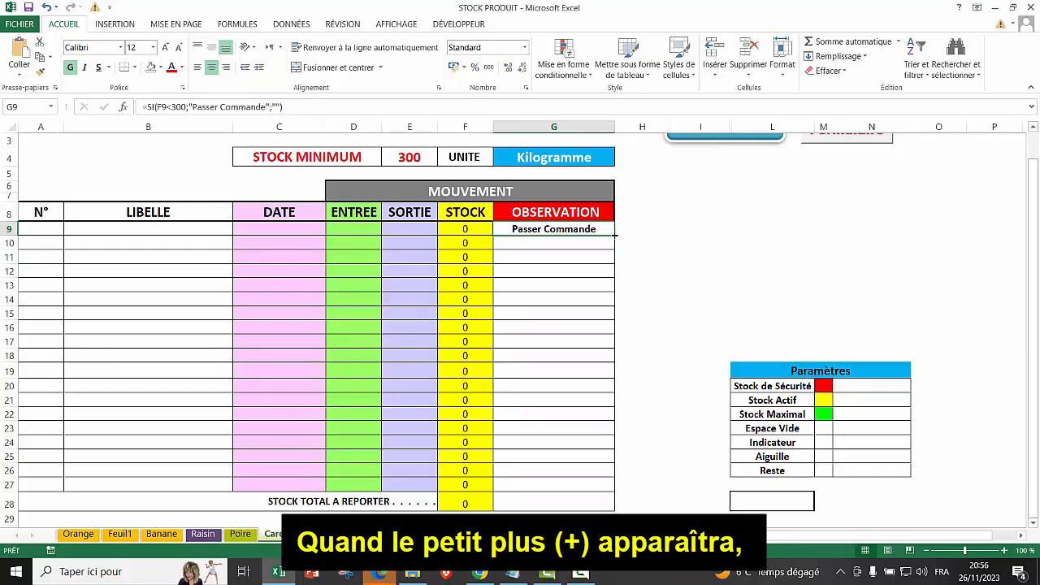
left_click_drag(615, 235, 619, 511)
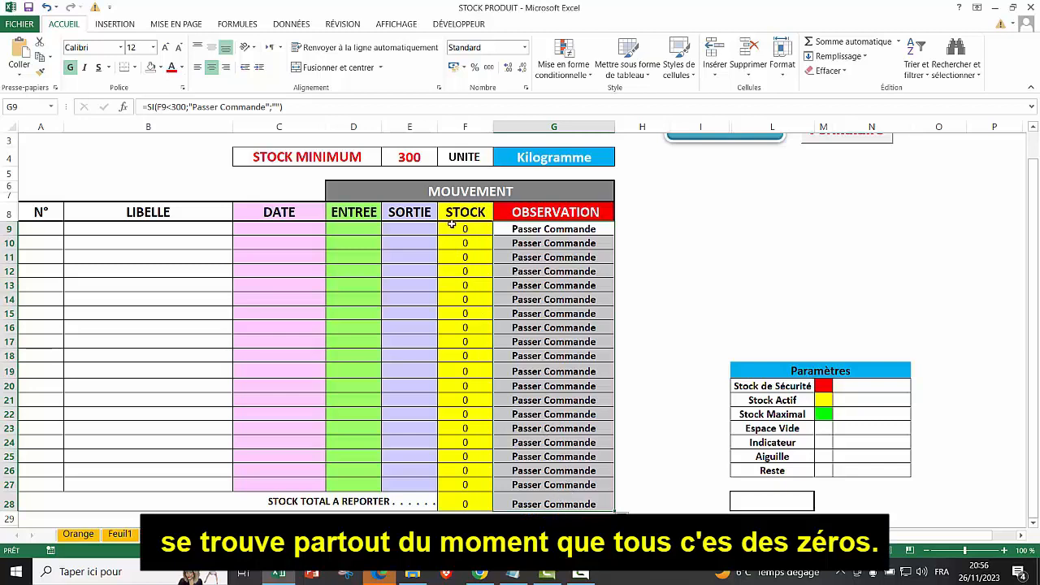
Test the observation formulas with an ENTREE of 500 in D10 and clear the test quantity.
left_click(346, 242)
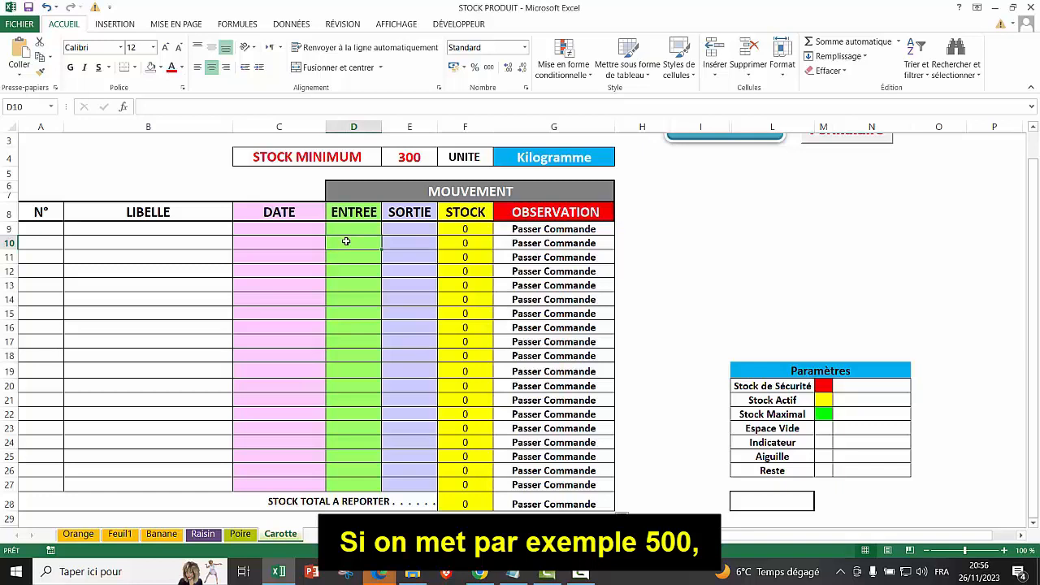
type("500")
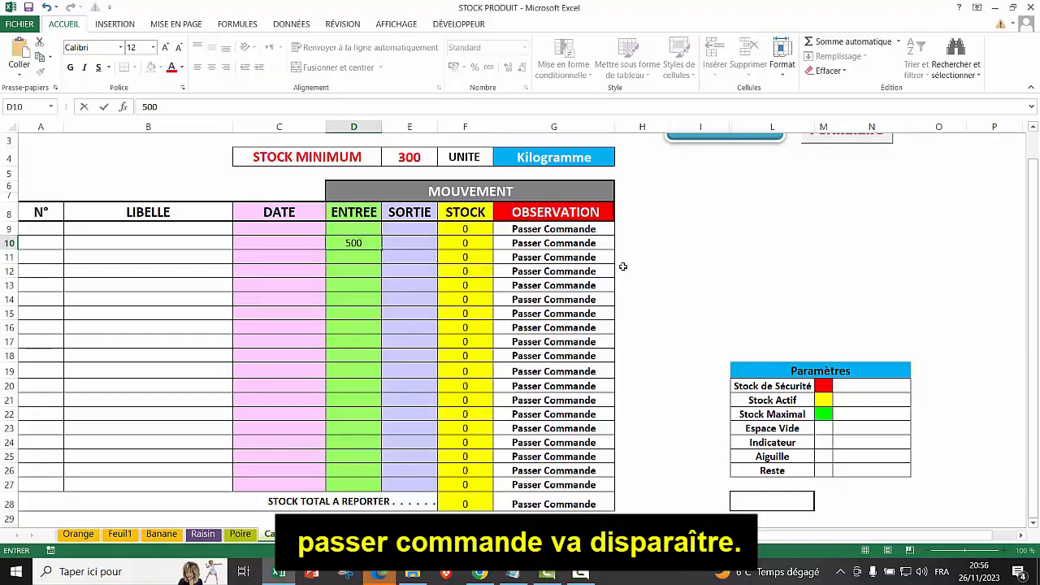
left_click(679, 260)
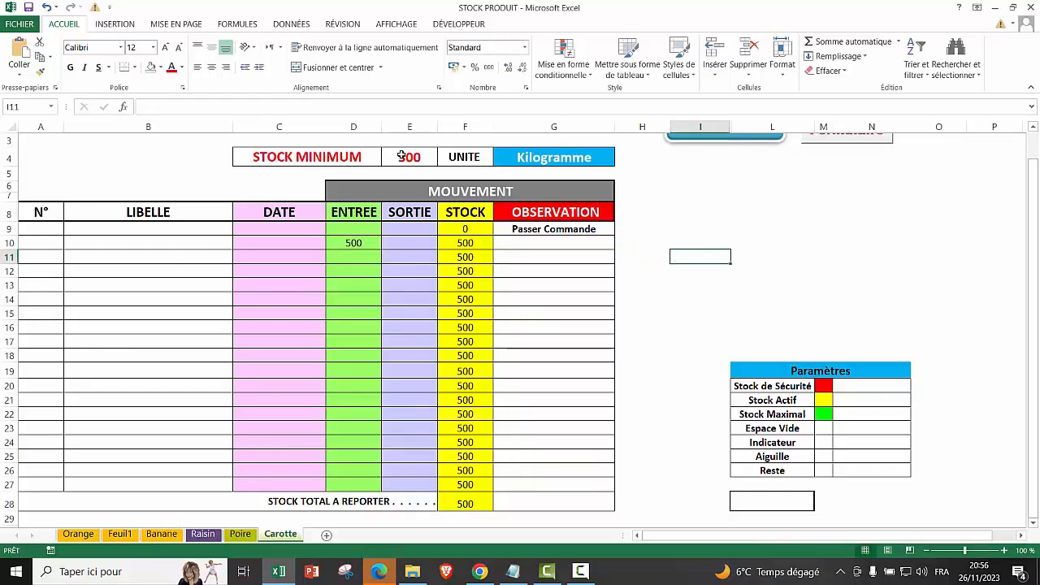
left_click(353, 243)
key("Delete")
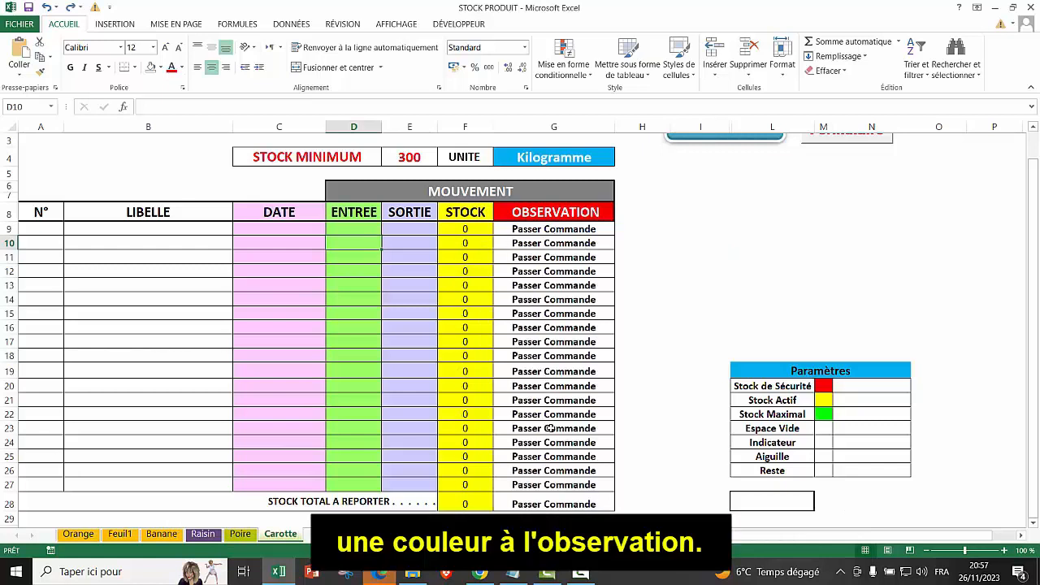
Start a "Texte qui contient" conditional formatting rule on G9 for the text Passer Commande.
left_click(517, 231)
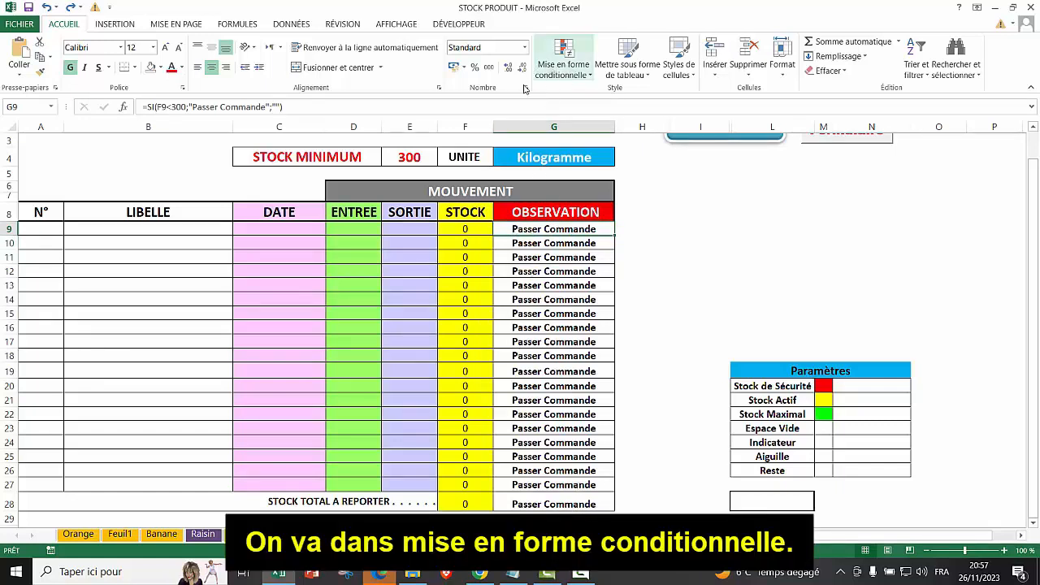
left_click(591, 76)
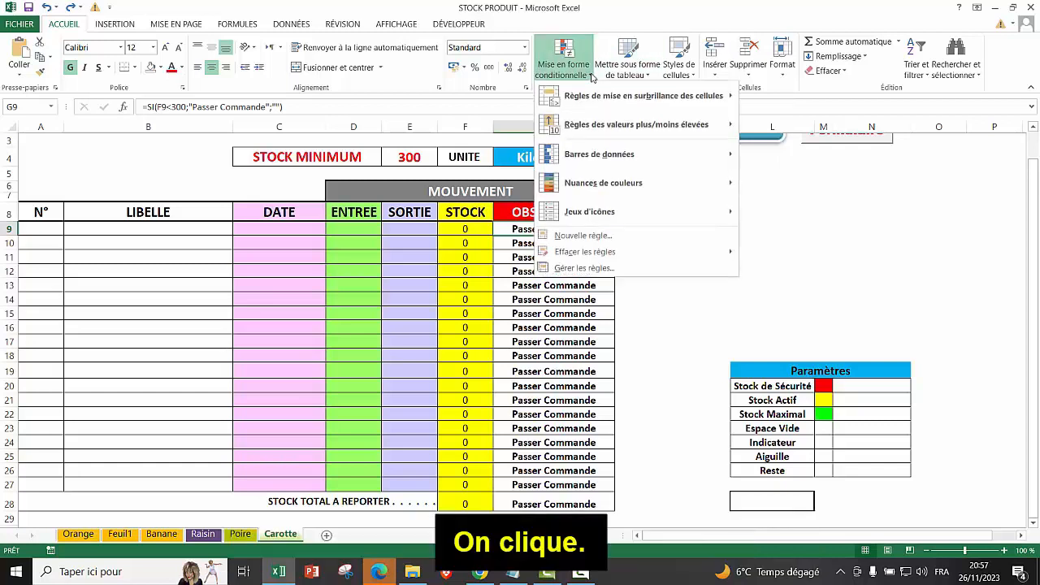
mouse_move(587, 102)
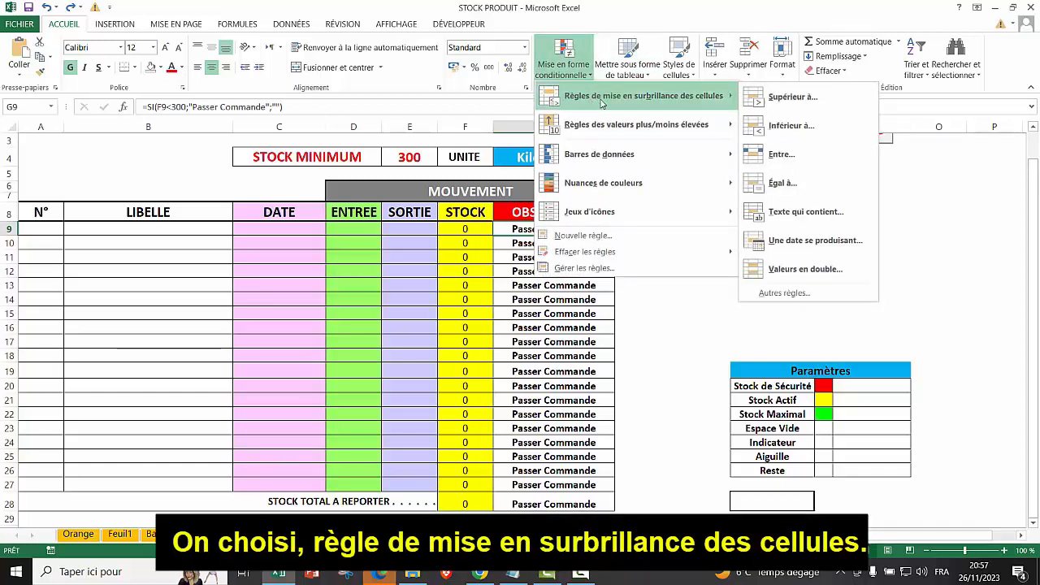
left_click(794, 212)
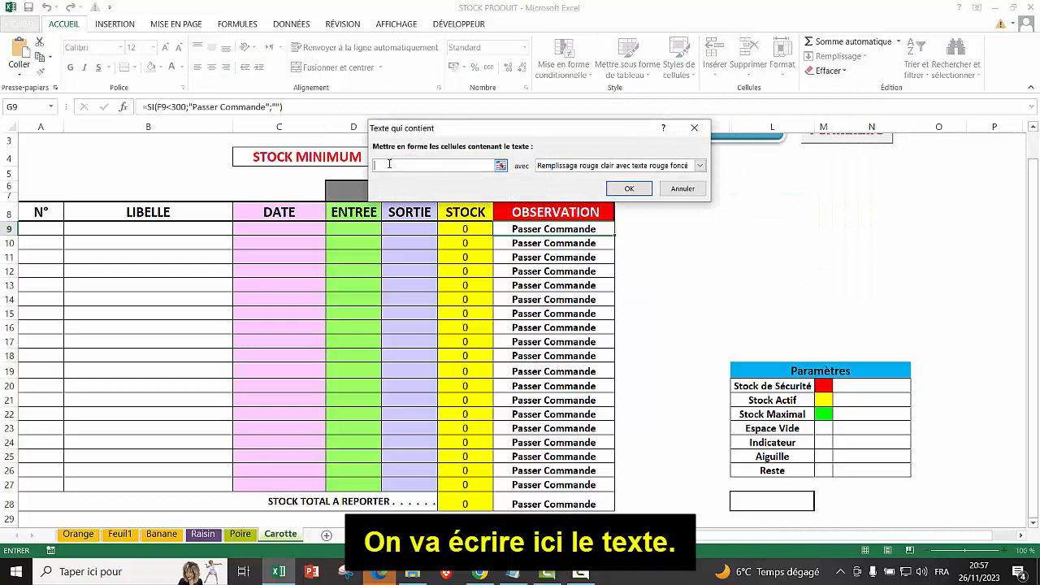
type("Pas")
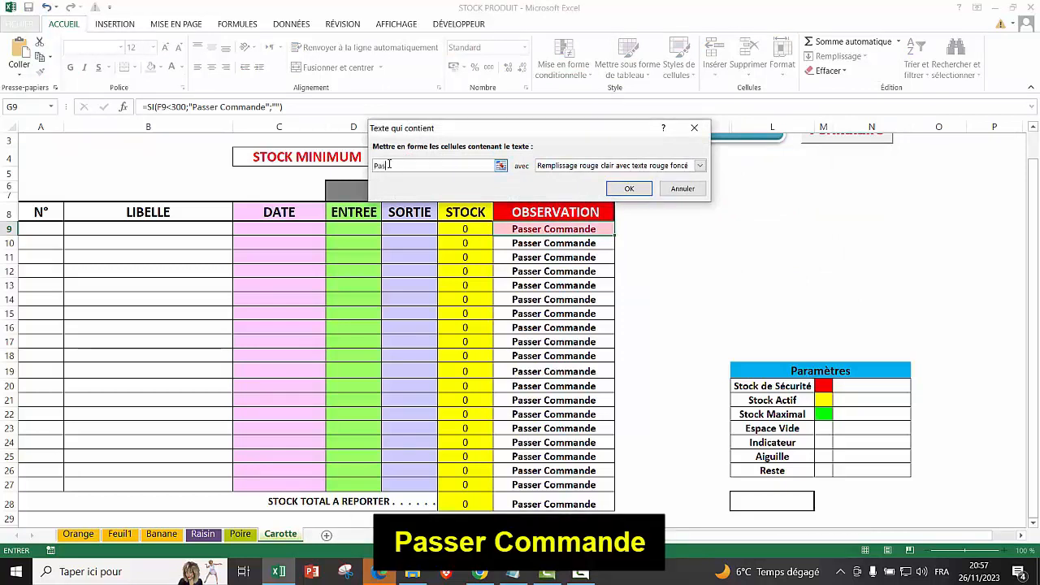
type("ser Comm")
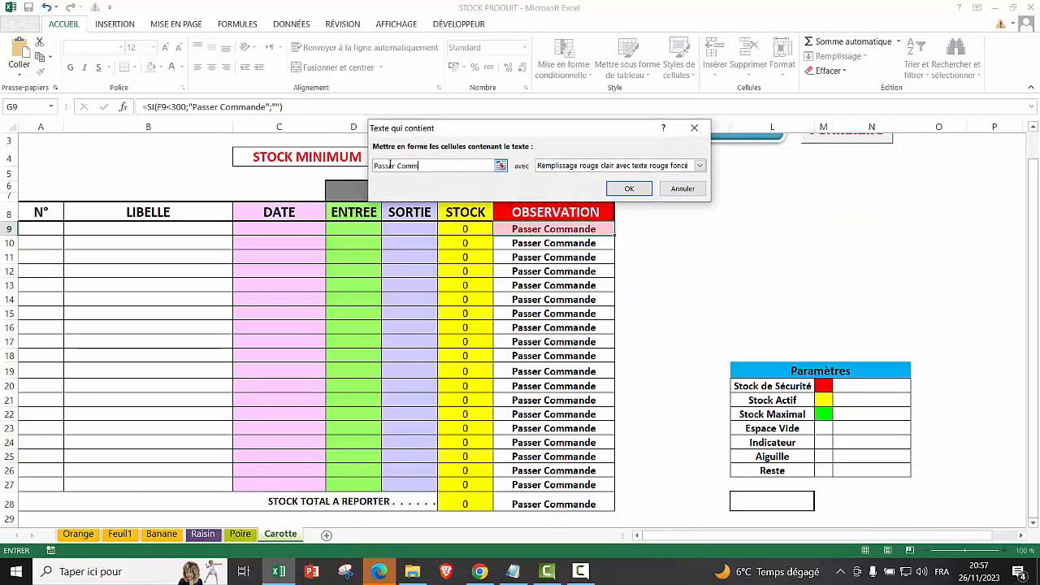
type("ande")
Give the Passer Commande rule a custom format with bold (Gras) white text and a red fill.
left_click(700, 165)
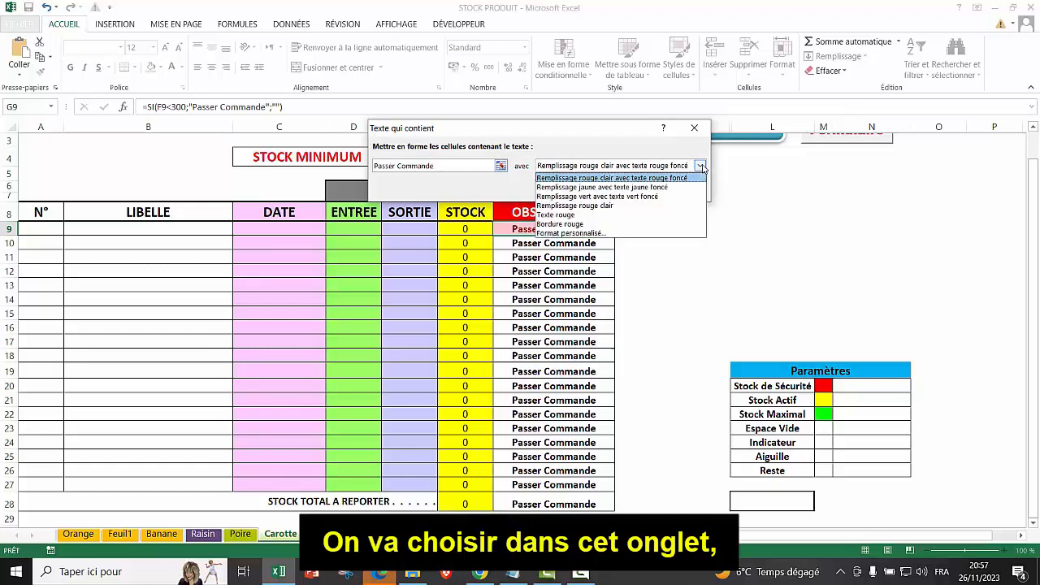
left_click(561, 234)
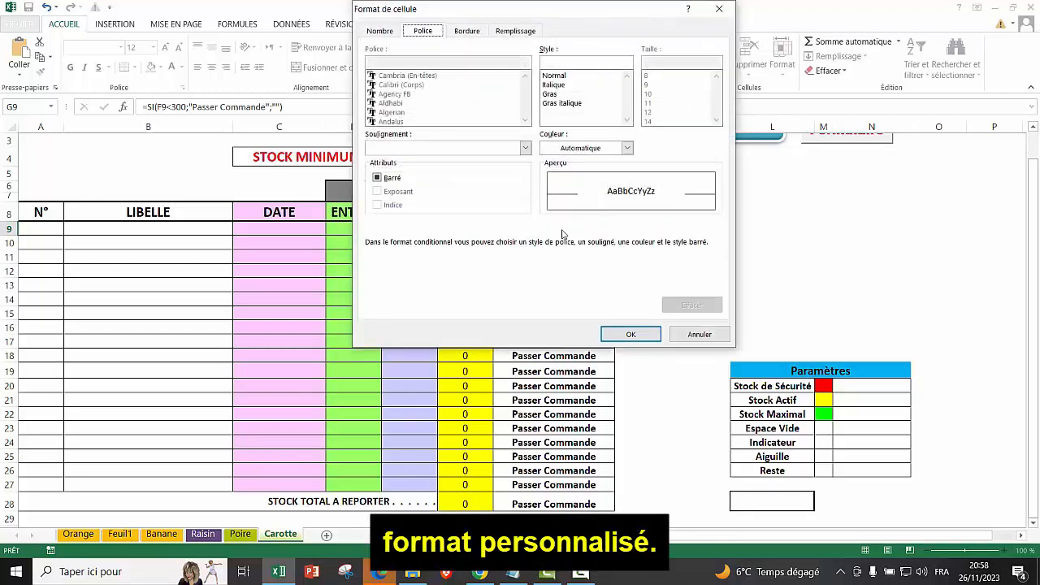
left_click(550, 95)
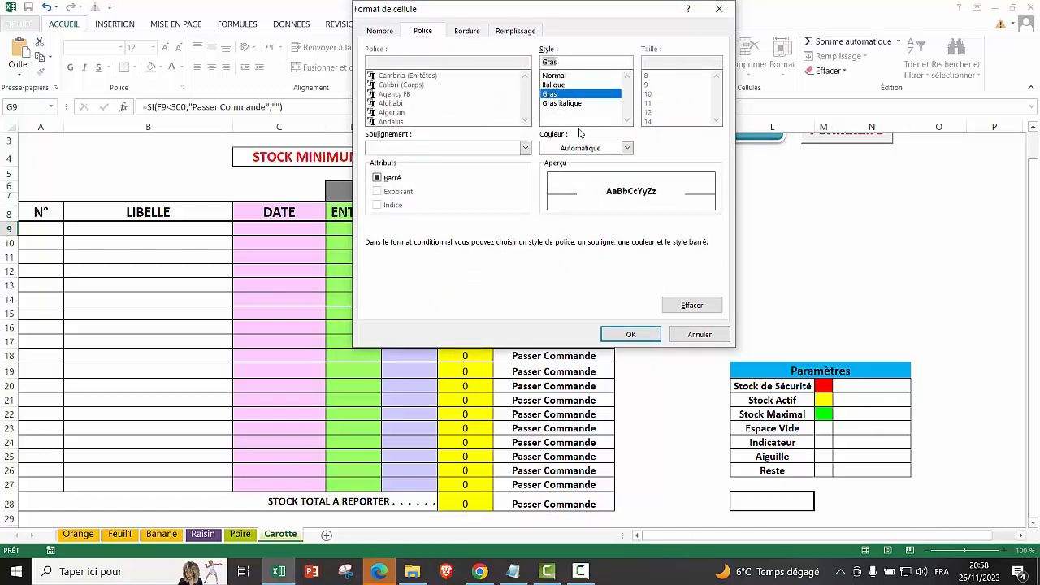
left_click(627, 148)
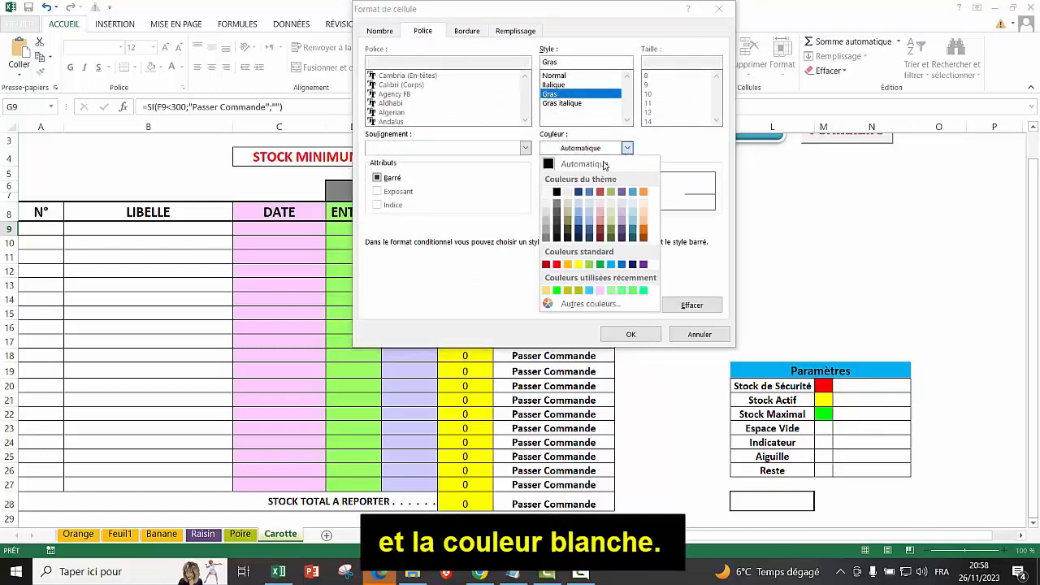
left_click(545, 192)
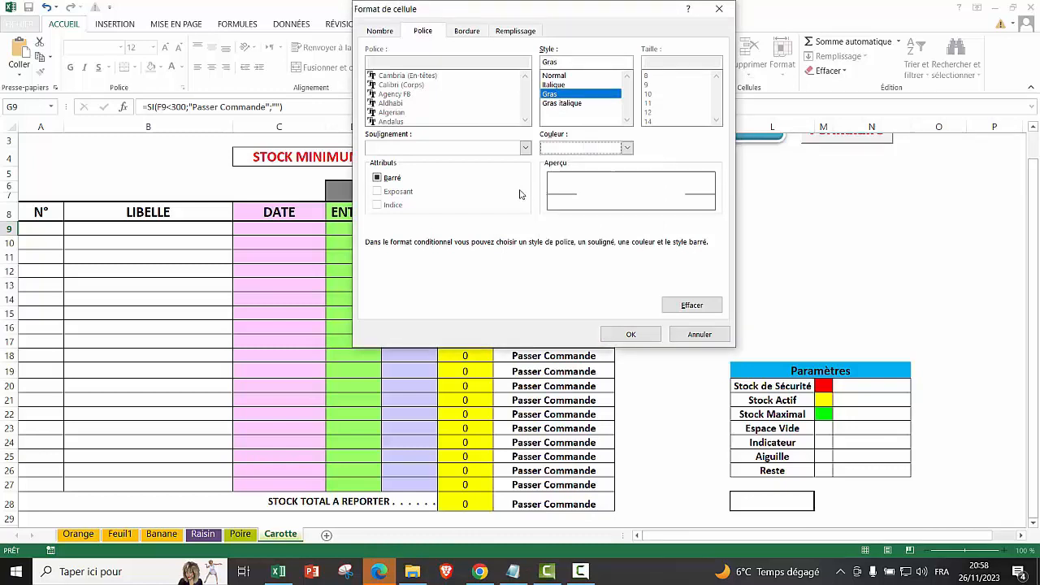
left_click(515, 31)
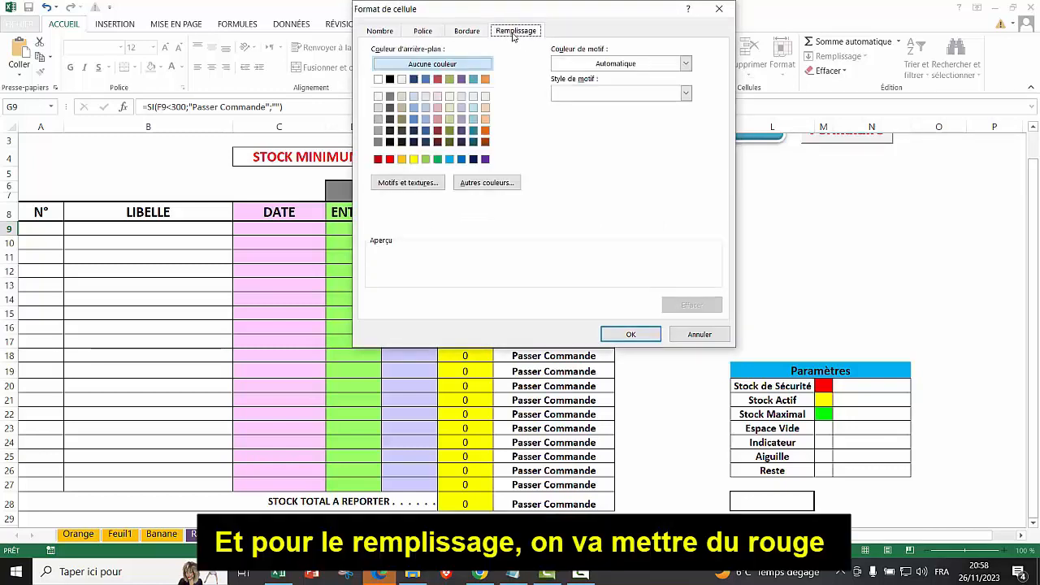
left_click(390, 160)
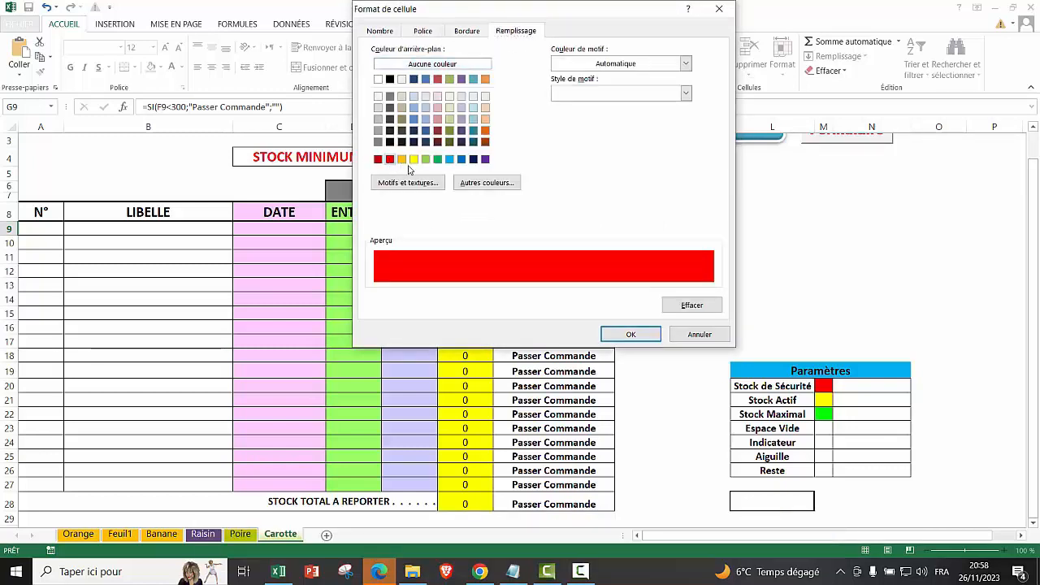
left_click(632, 335)
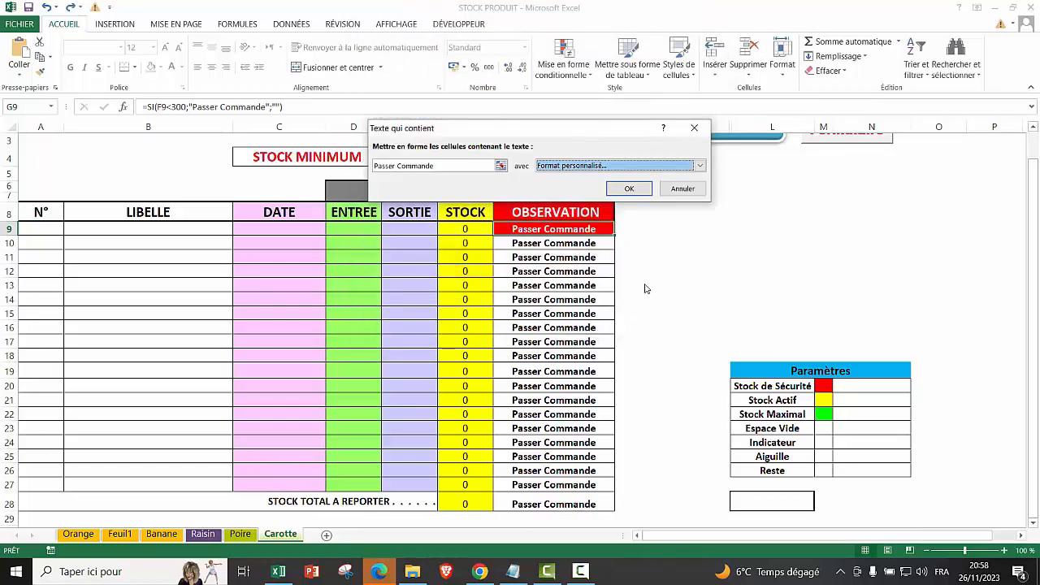
Apply the Passer Commande rule to G9 and fill the cell down to the total row 28.
left_click(632, 190)
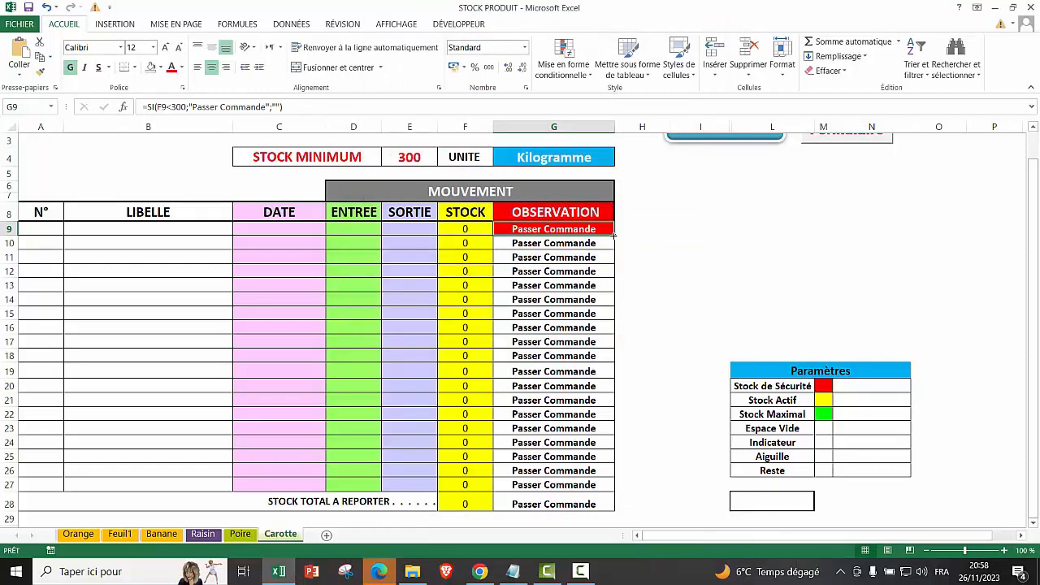
left_click_drag(614, 234, 605, 507)
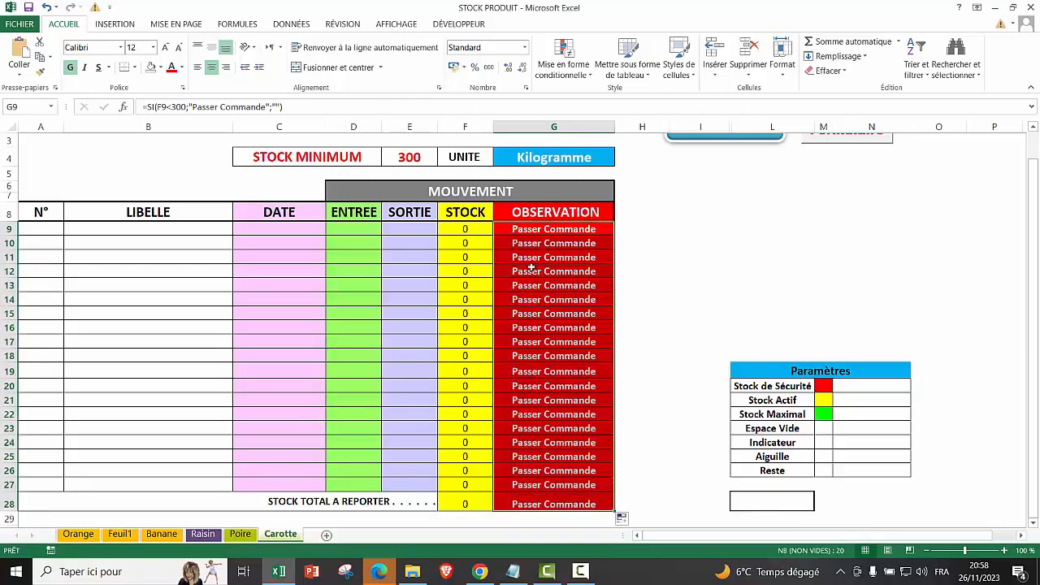
Test the observation formatting above the minimum stock with ENTREE quantities of 500 in D9 and 500 in D10.
left_click(342, 230)
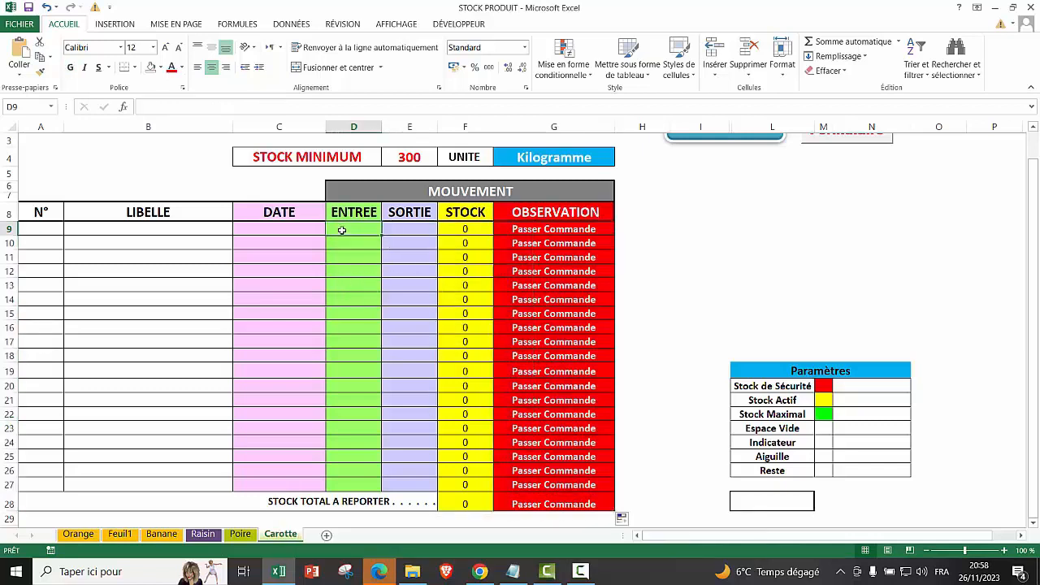
type("500")
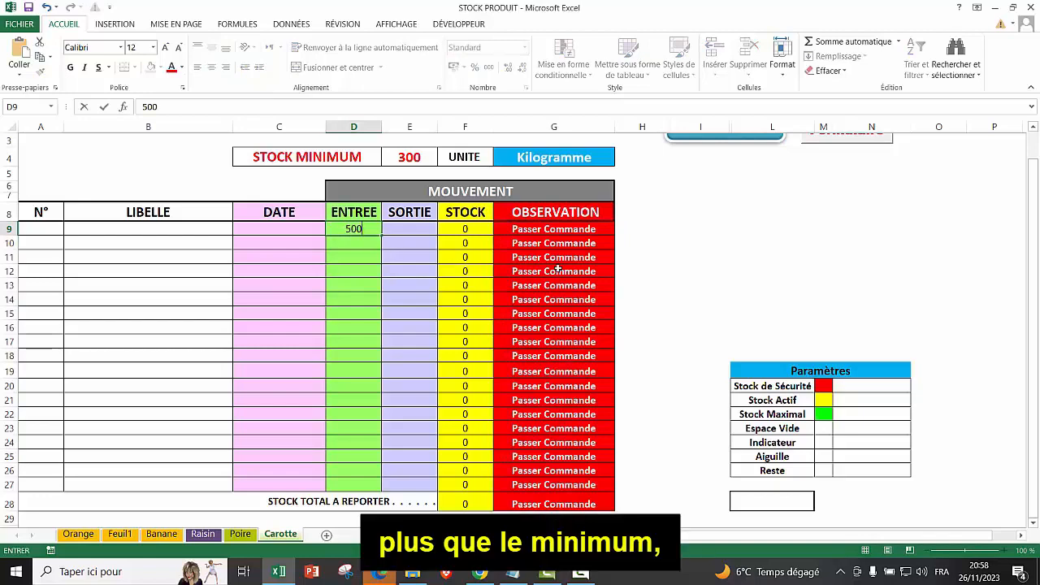
left_click(725, 312)
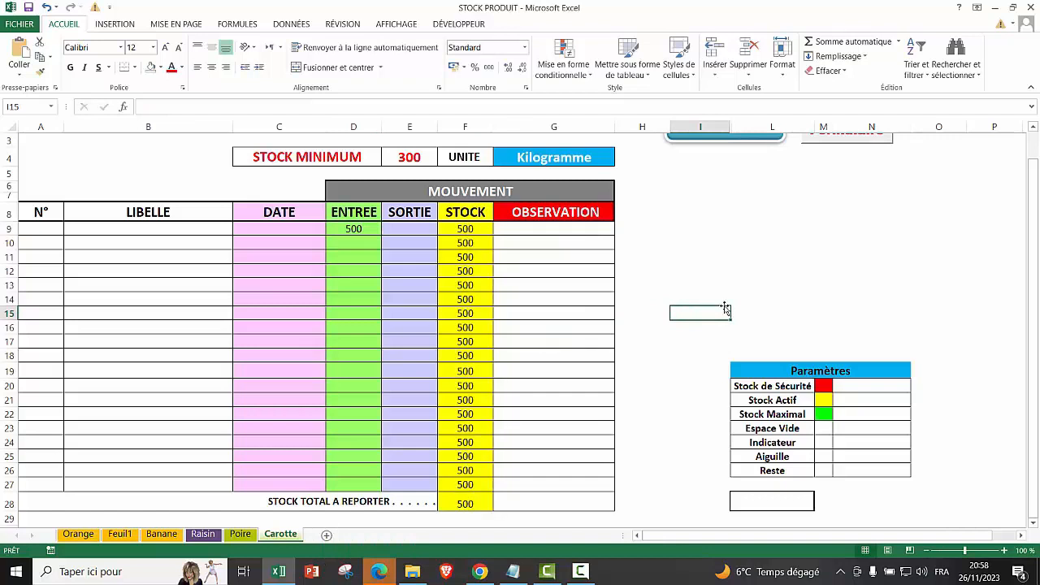
left_click(347, 240)
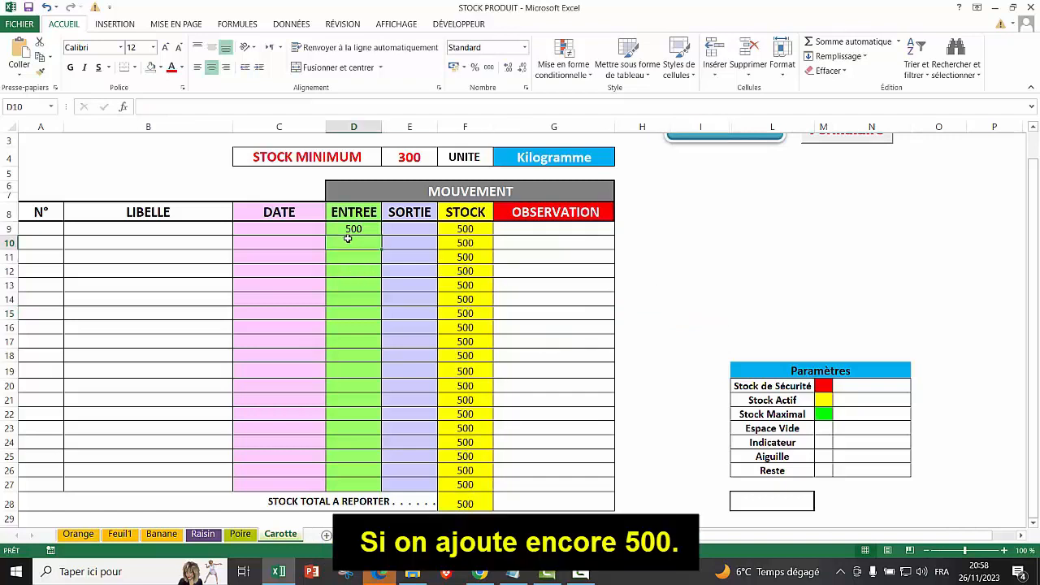
type("500")
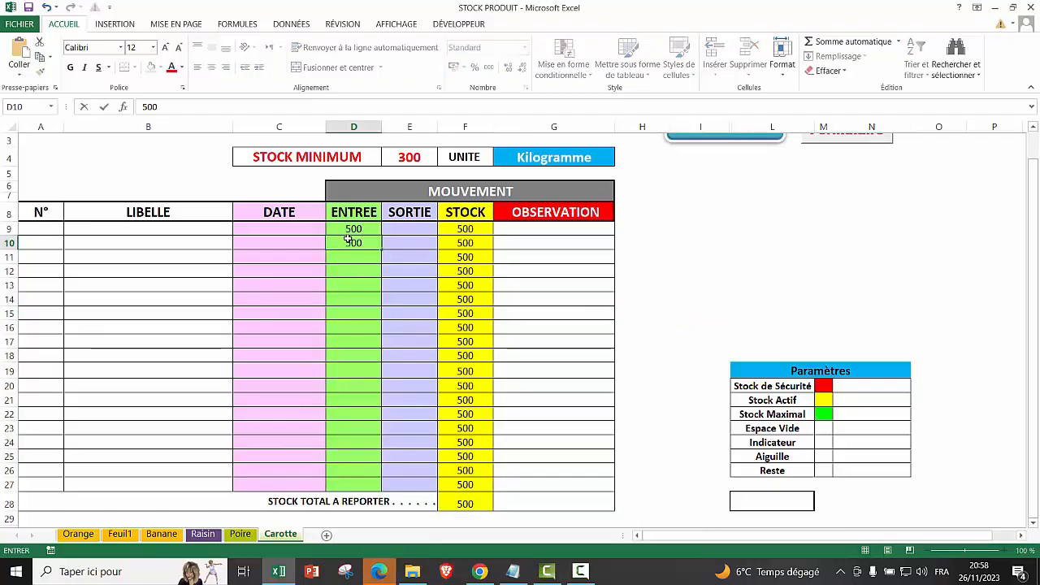
left_click(748, 282)
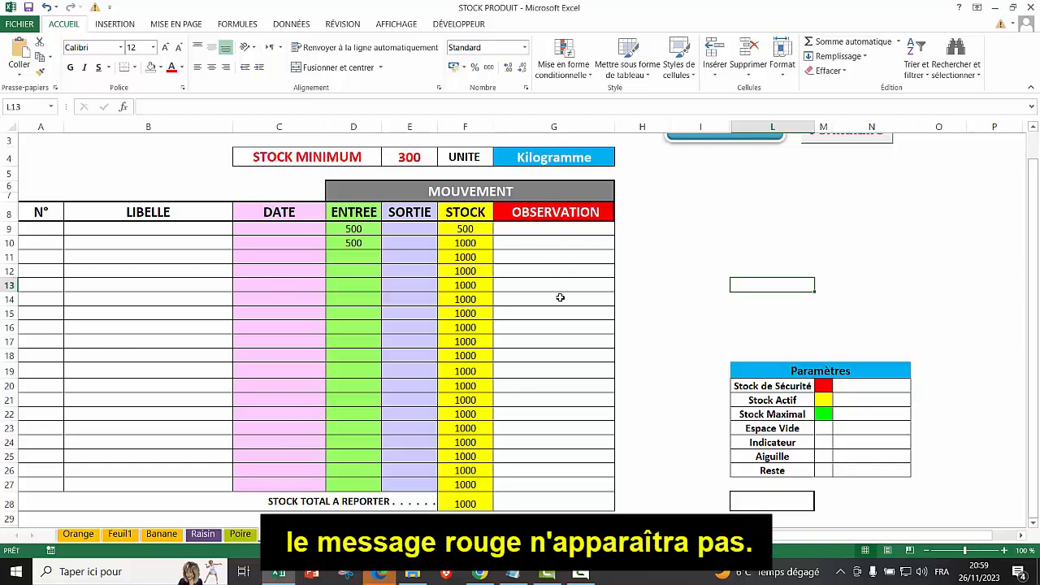
Test the alert with a SORTIE of 800 in E11, followed by a restocking ENTREE of 400 in D12.
left_click(400, 258)
type("800")
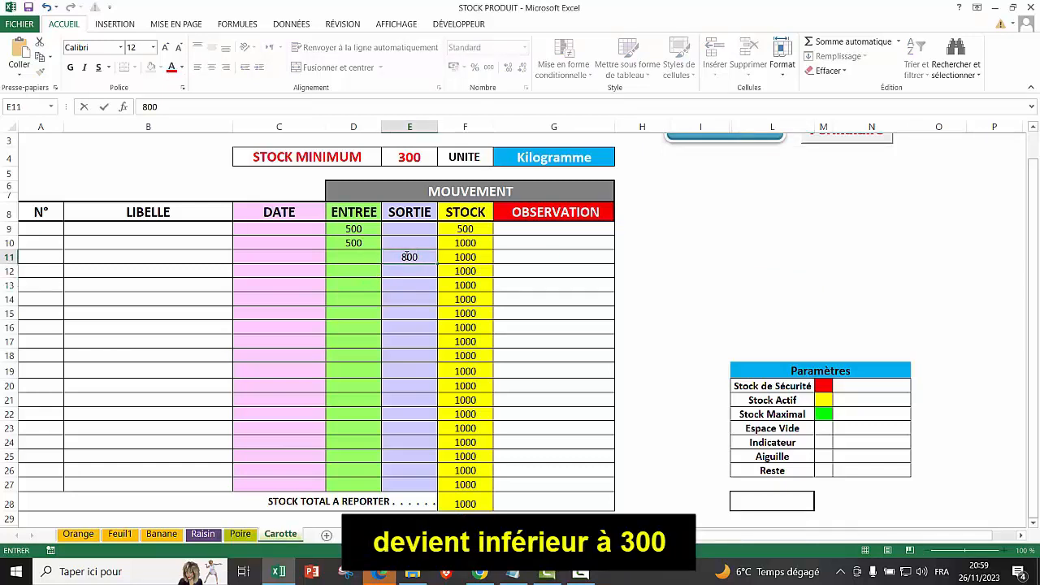
left_click(700, 315)
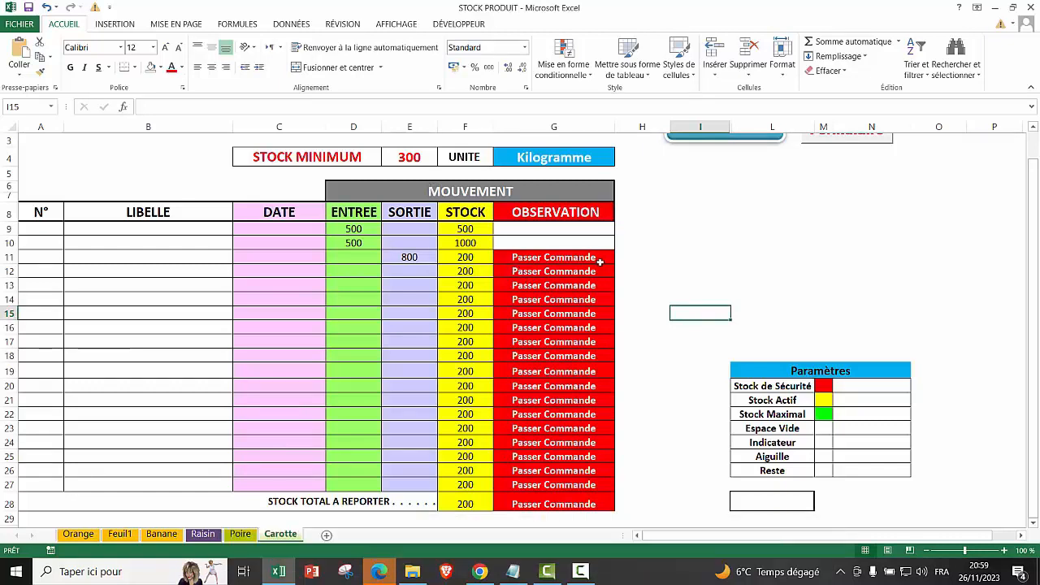
left_click(346, 271)
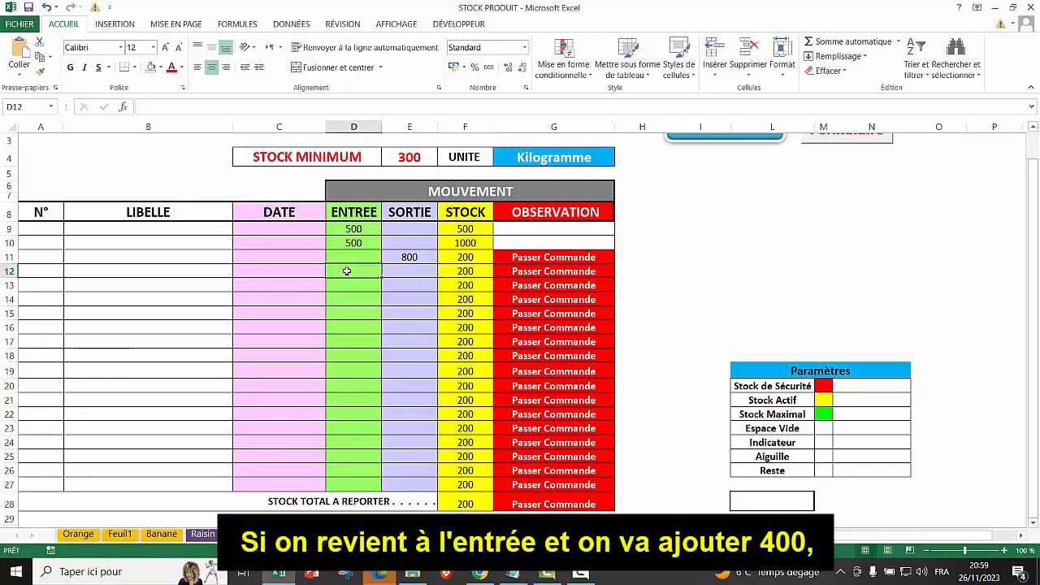
type("400")
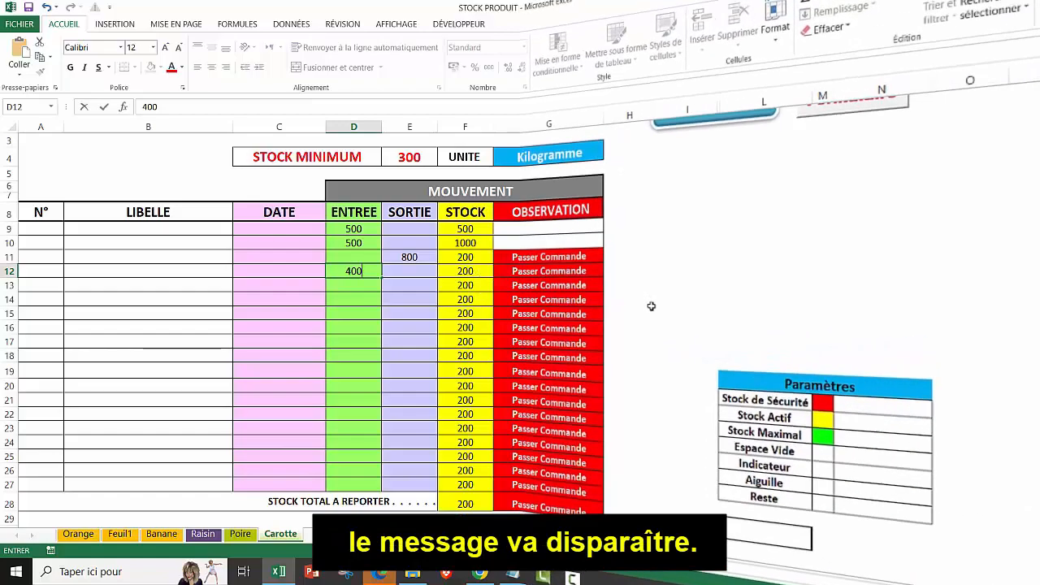
left_click(657, 302)
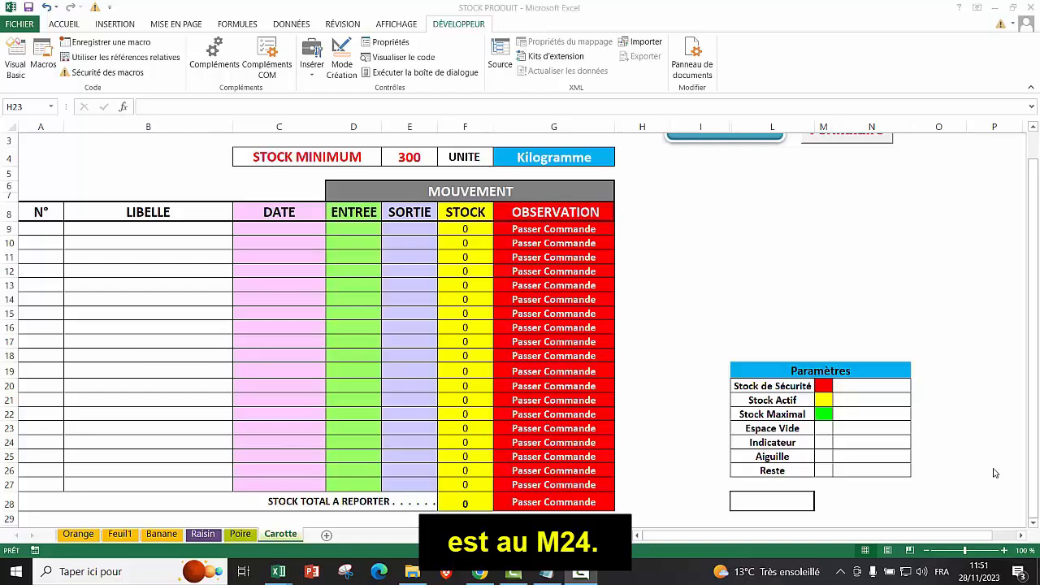
Switch to the Stock_Carotte form in the Visual Basic editor and check the control names of the Nouveau Stock, ALERTE and blue chart text boxes.
left_click(278, 571)
left_click(342, 527)
left_click(509, 242)
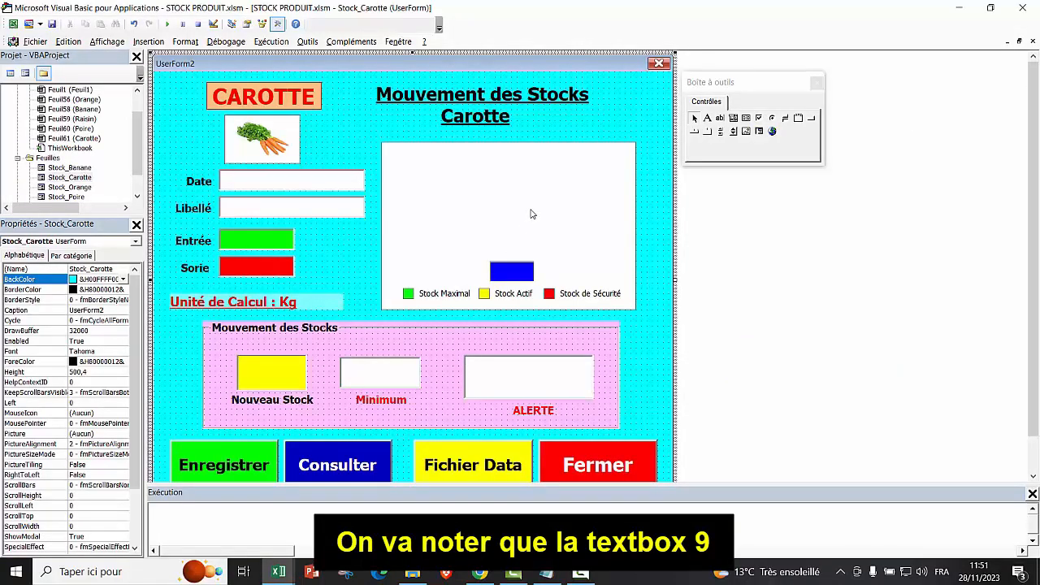
left_click(285, 374)
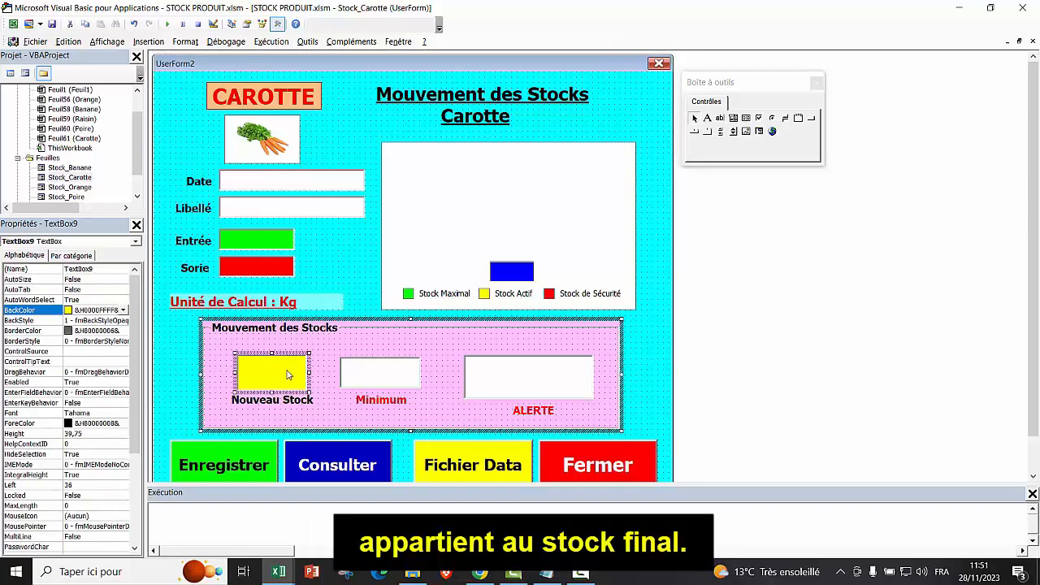
left_click(582, 394)
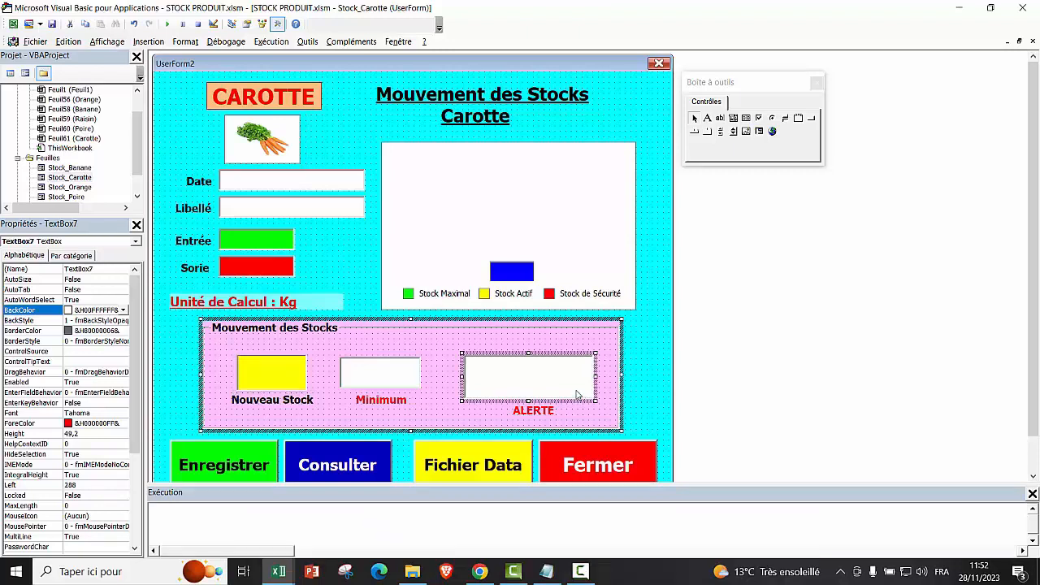
left_click(522, 276)
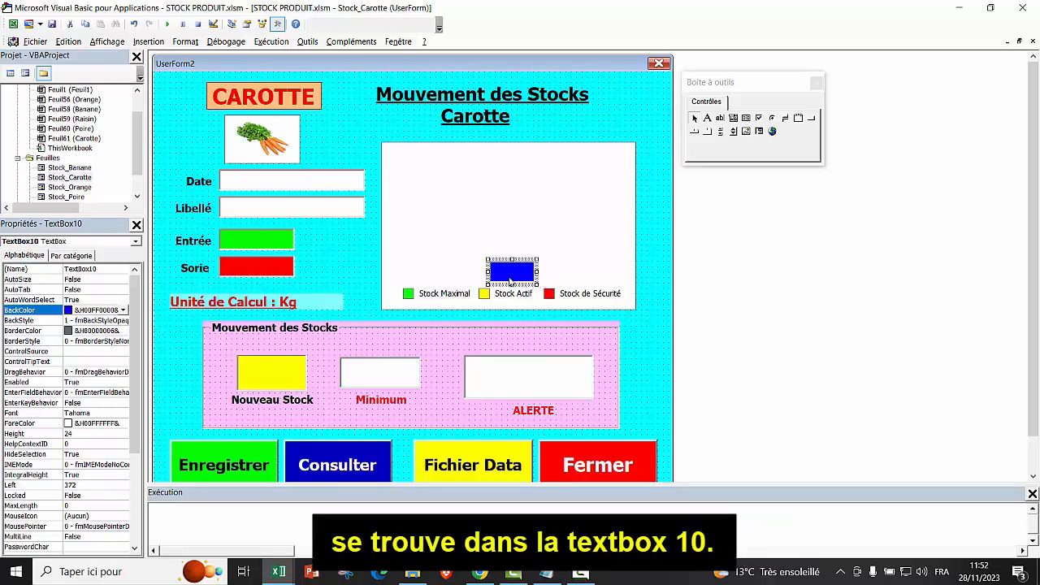
left_click(523, 353)
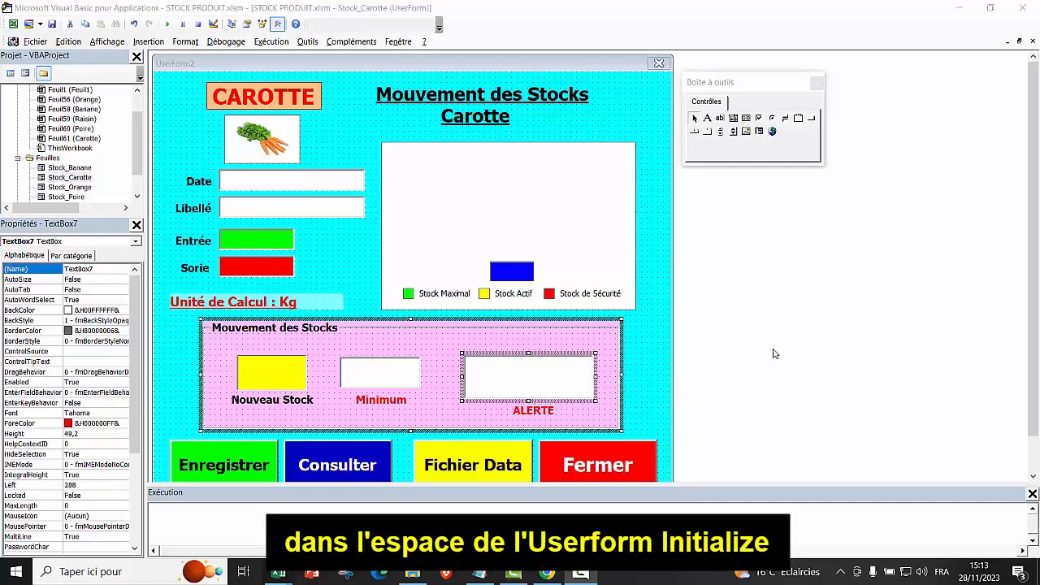
In the Stock_Carotte form's UserForm_Initialize code, point TextBox9 to Range("F28") and TextBox7 to Range("G28").
double_click(181, 138)
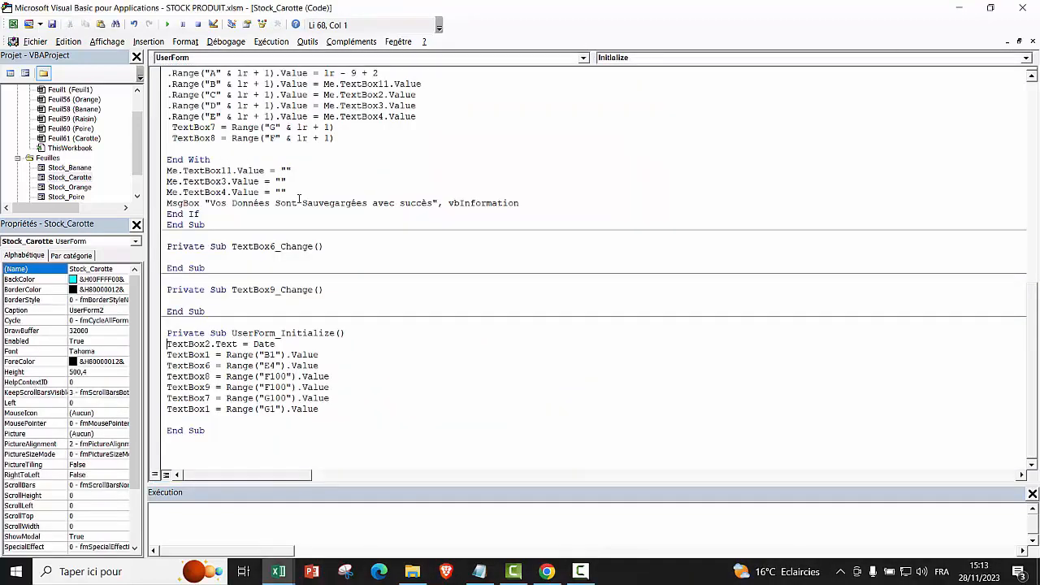
type("u")
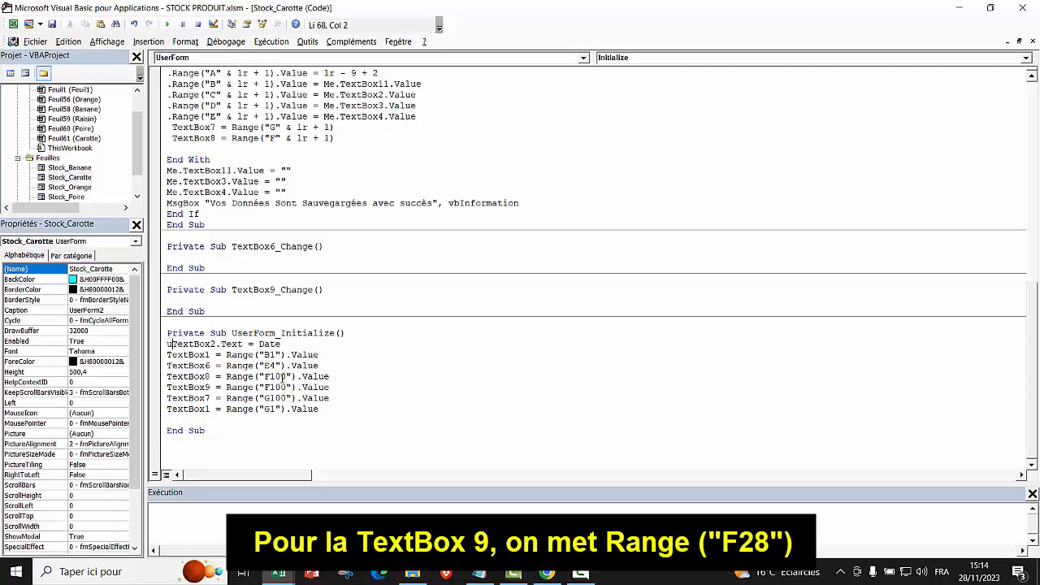
left_click_drag(286, 388, 273, 389)
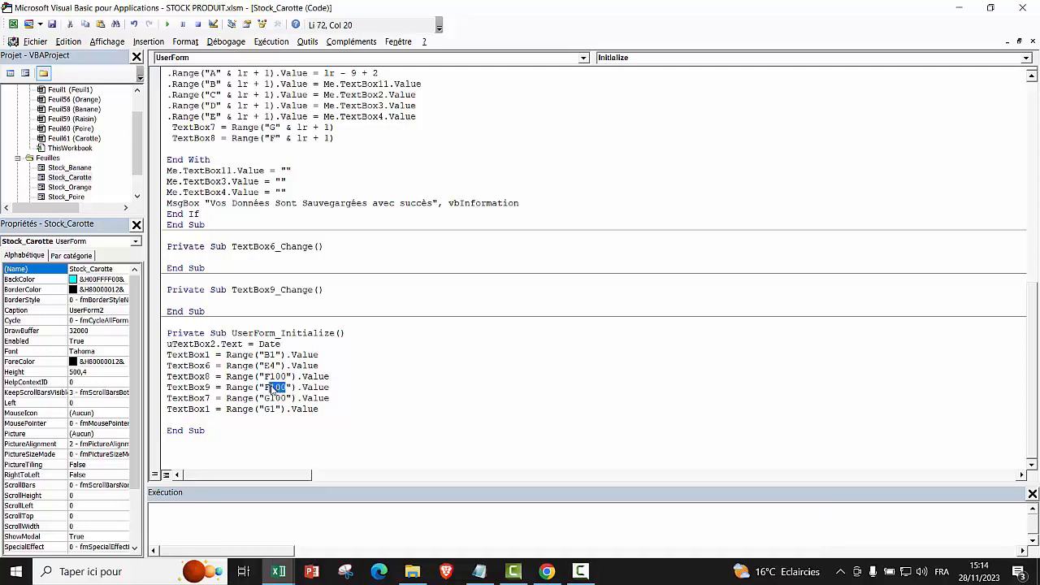
type("1")
type("8")
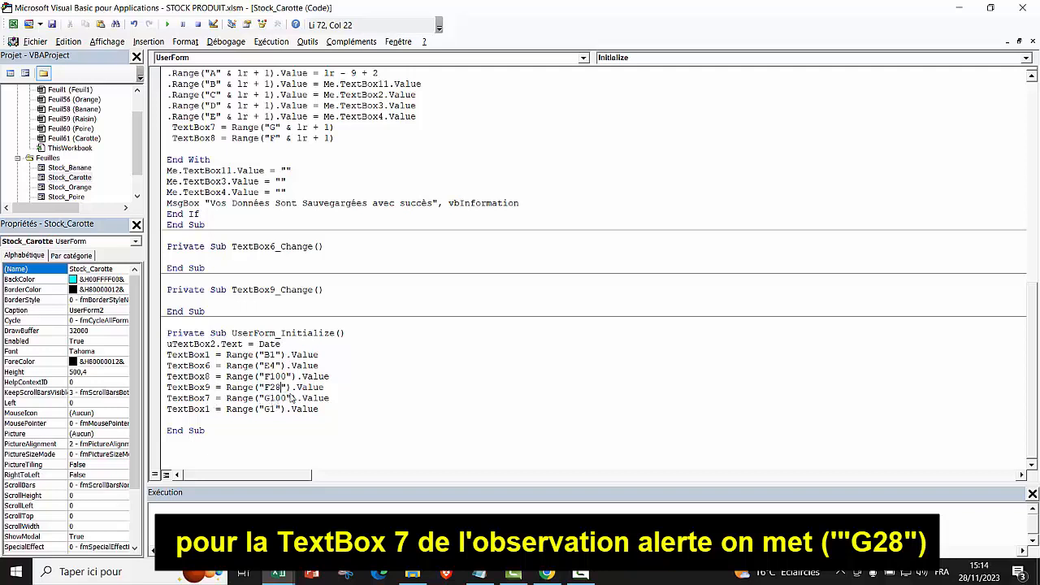
left_click_drag(286, 399, 268, 399)
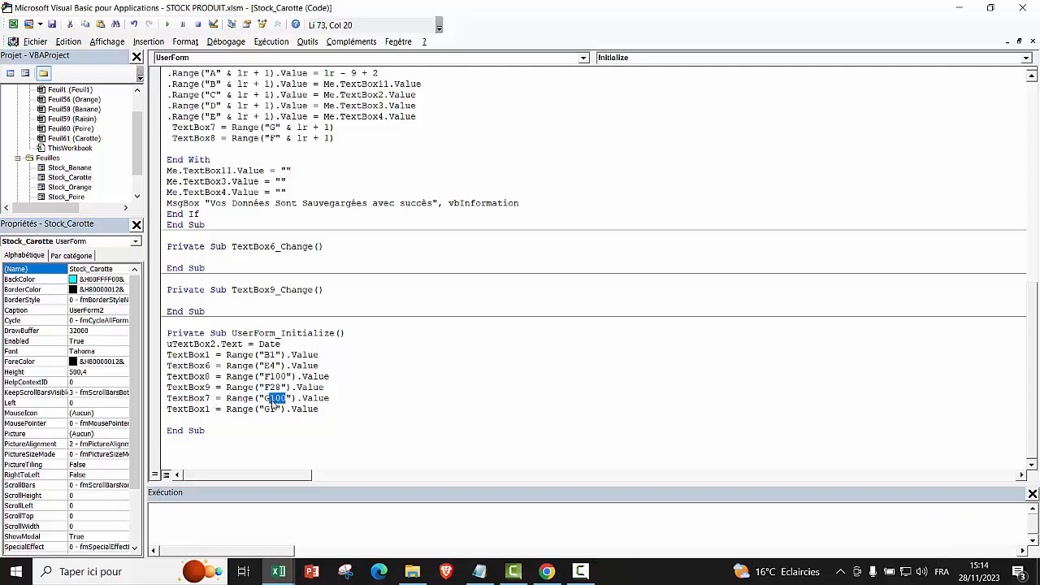
type("28")
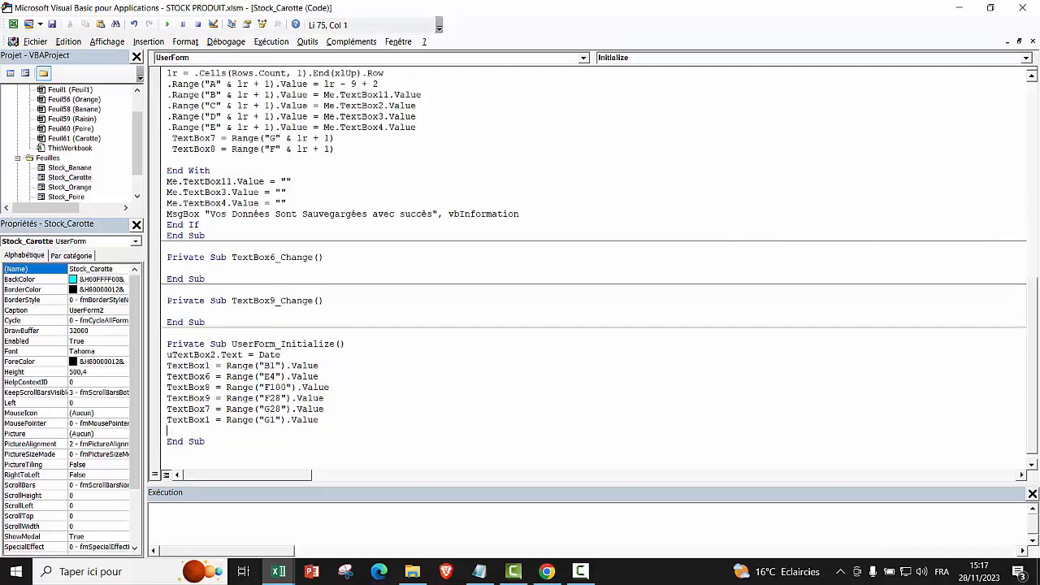
Add the line TextBox10 = Range("N24").Value at the end of UserForm_Initialize.
type("TextBox10= Range")
key("BackSpace")
key("BackSpace")
key("BackSpace")
key("BackSpace")
type("ange(\"\")")
type("N24")
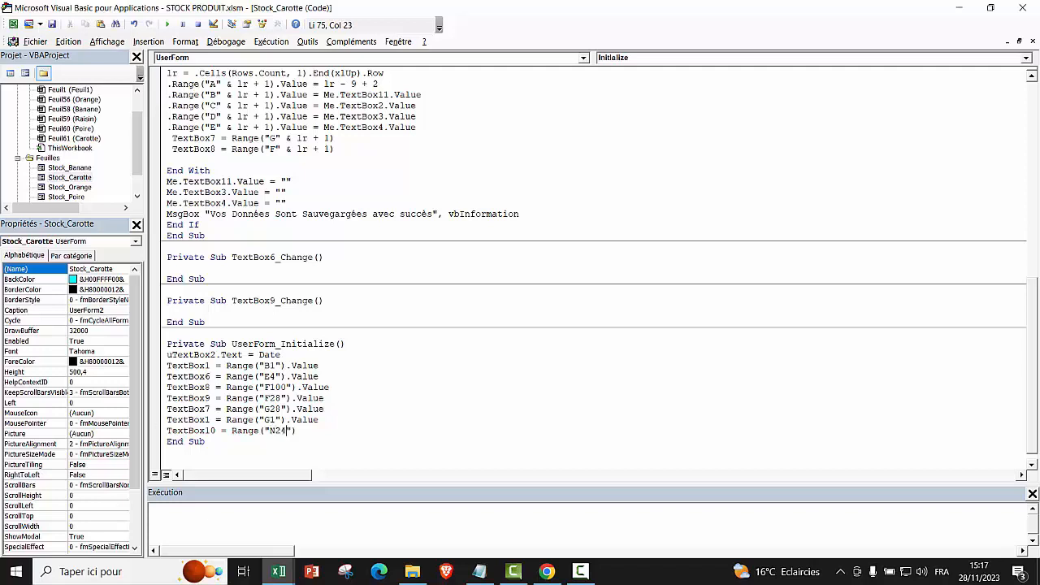
type(".Value")
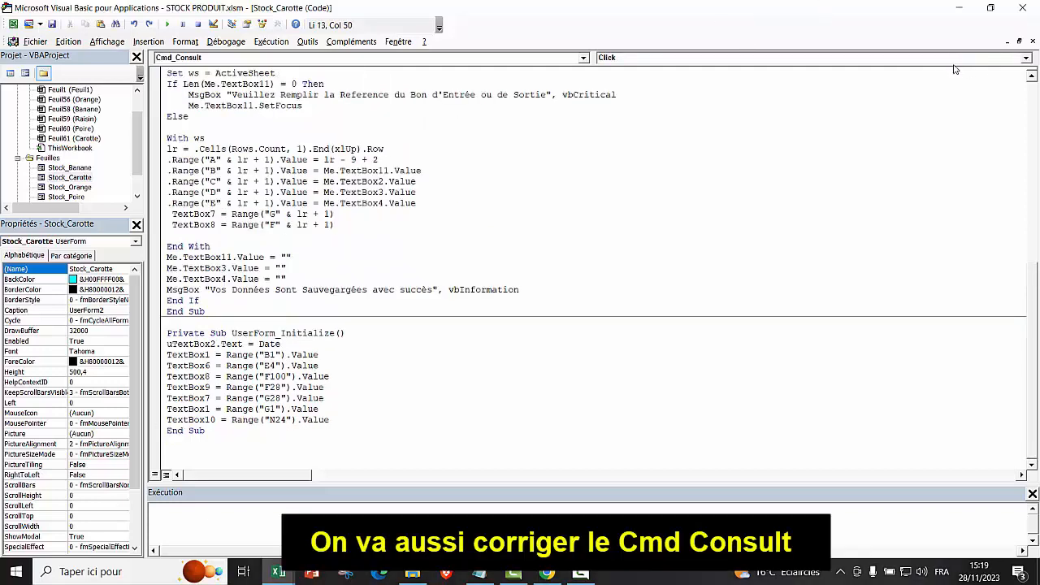
In Cmd_Consult_Click, point TextBox7 to Range("G28") and TextBox9 to Range("F28"), and save STOCK PRODUIT.xlsm.
scroll(982, 184, "up", 11)
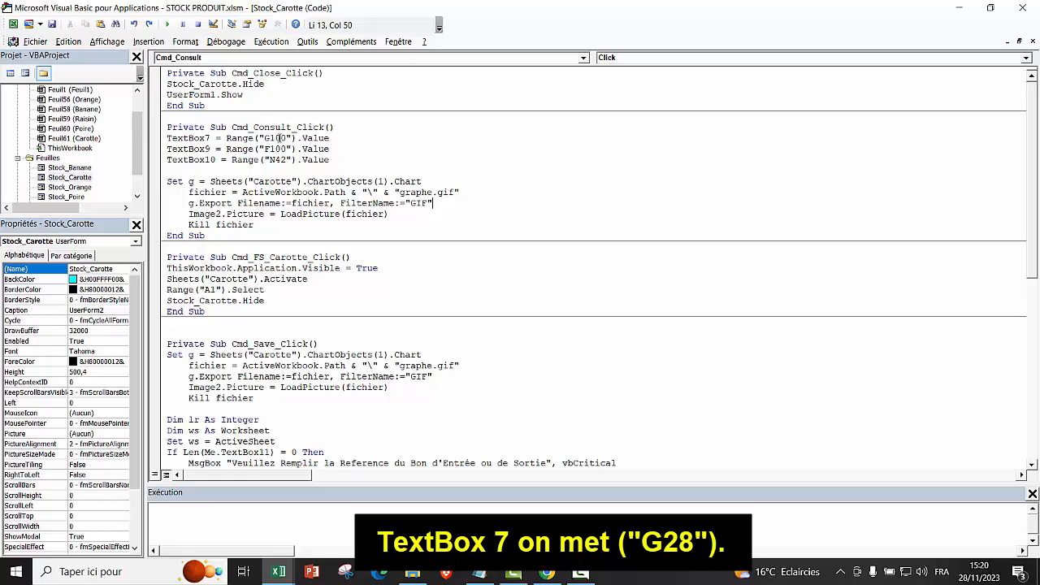
left_click_drag(286, 138, 266, 138)
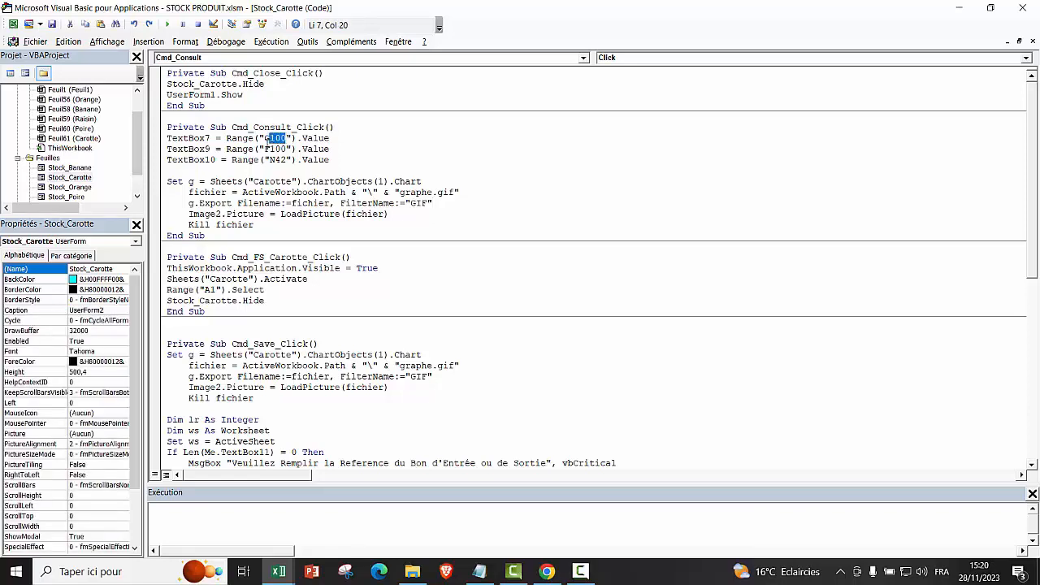
type("28")
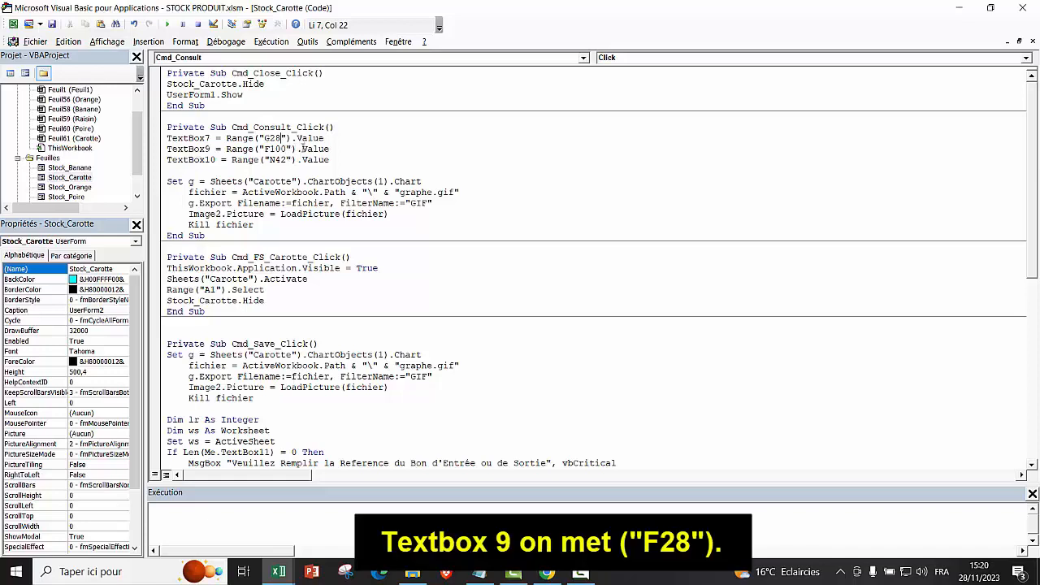
left_click_drag(286, 150, 275, 150)
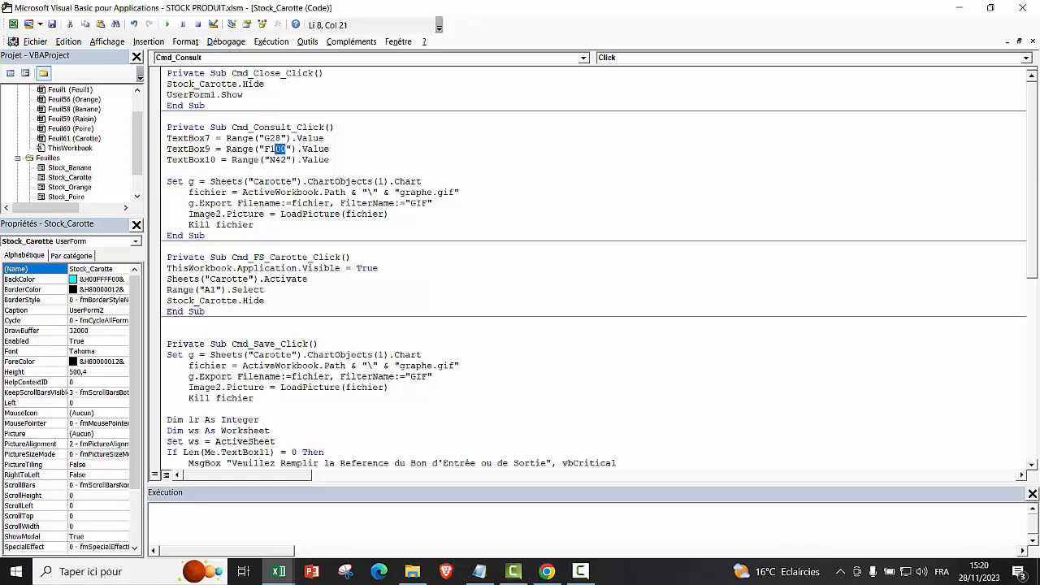
left_click(276, 149)
left_click_drag(285, 150, 275, 150)
type("28")
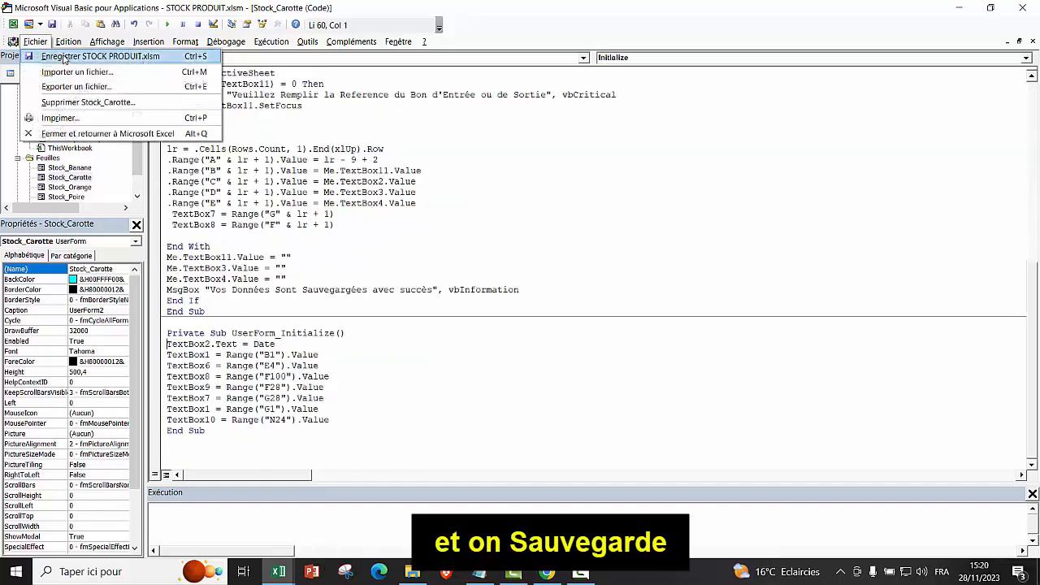
left_click(77, 52)
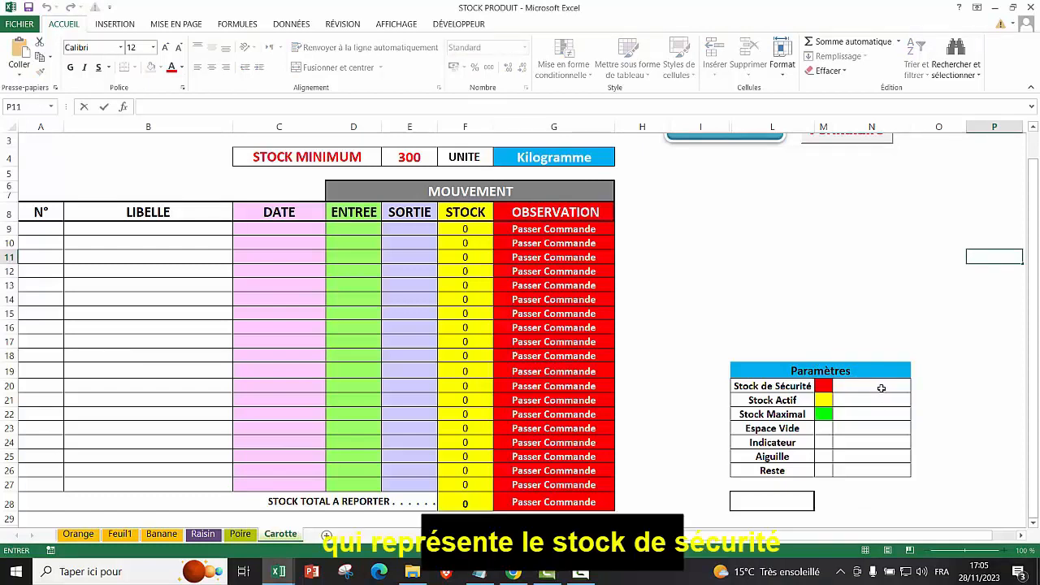
In the Paramètres table, enter Stock de Sécurité 1, Stock Actif 2, Stock Maximal 1 and Espace Vide 3.
left_click(870, 387)
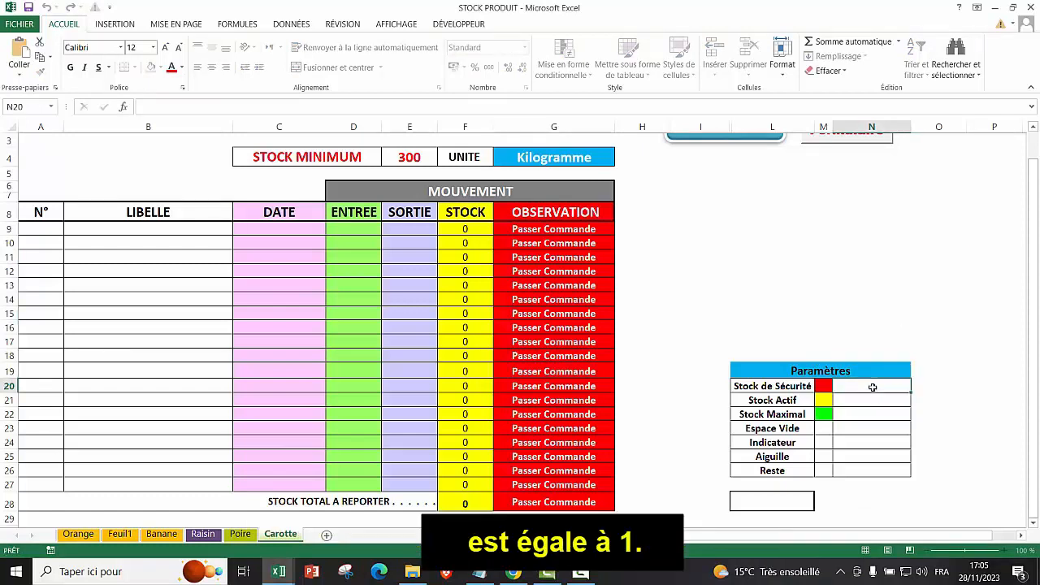
type("1")
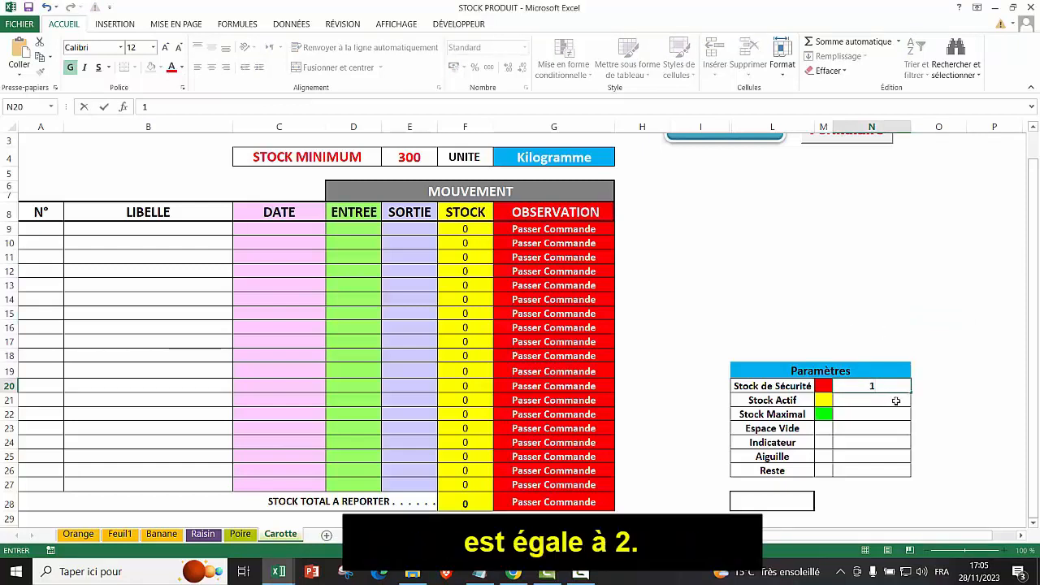
left_click(888, 401)
type("2")
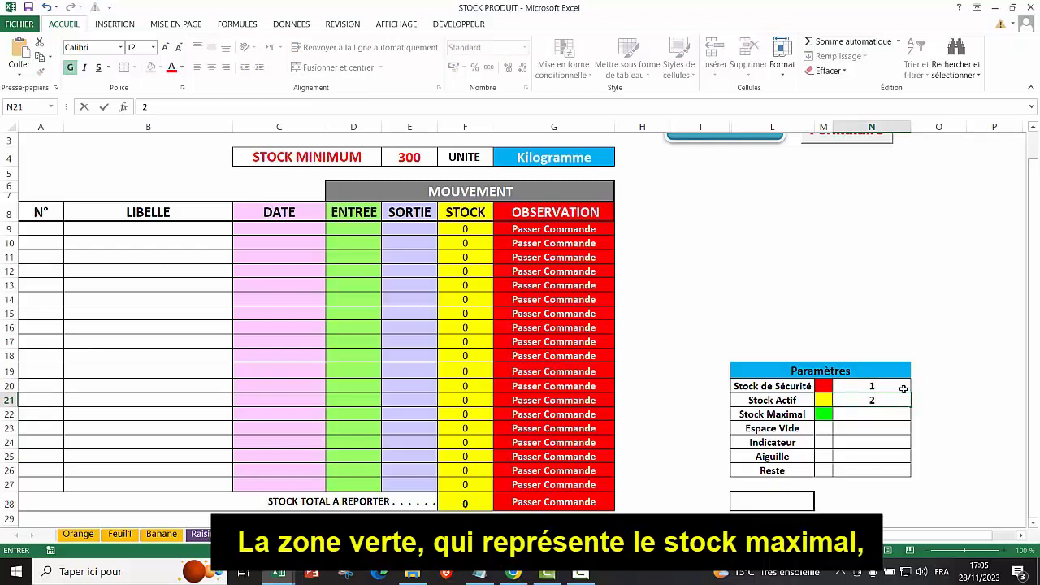
left_click(870, 414)
type("1")
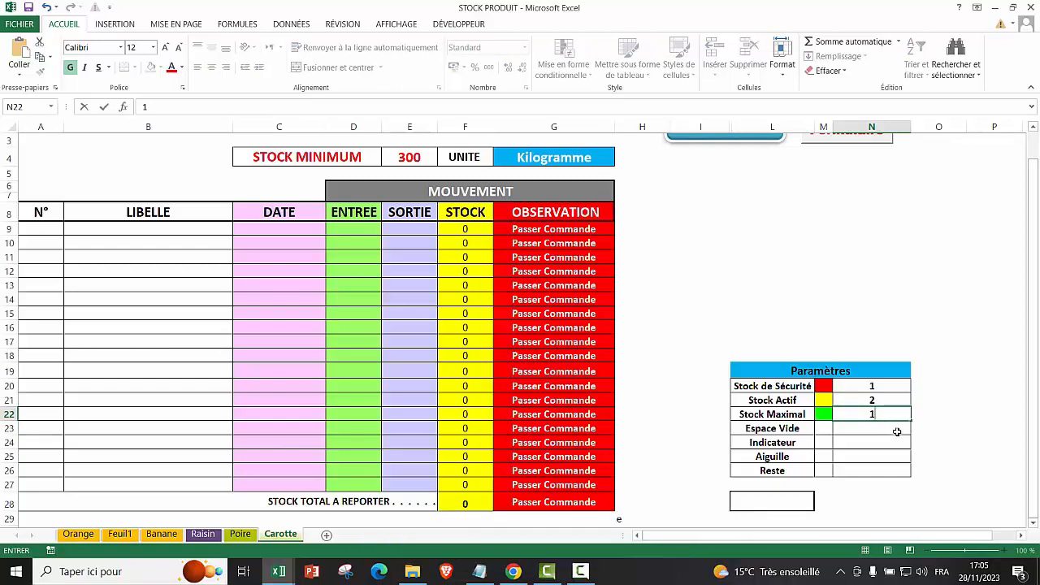
left_click(897, 431)
type("3")
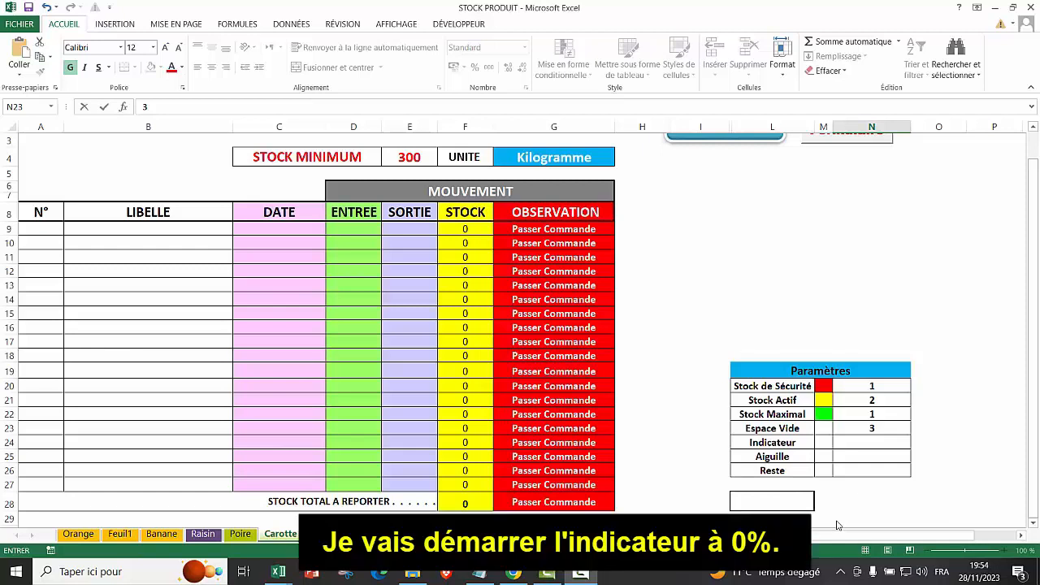
Set the Indicateur parameter to 0% and the Aiguille parameter to 3%.
left_click(859, 440)
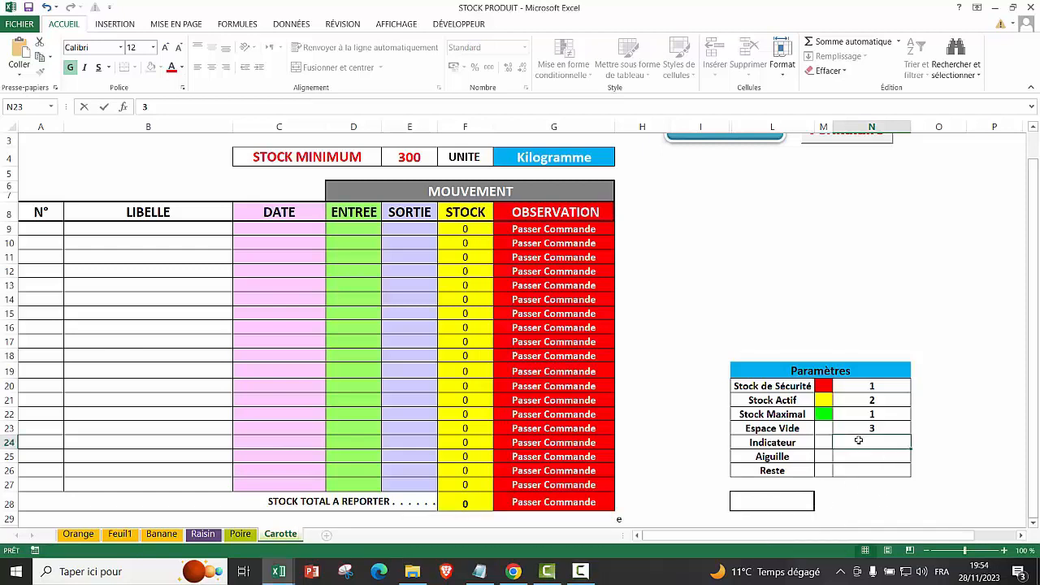
type("0")
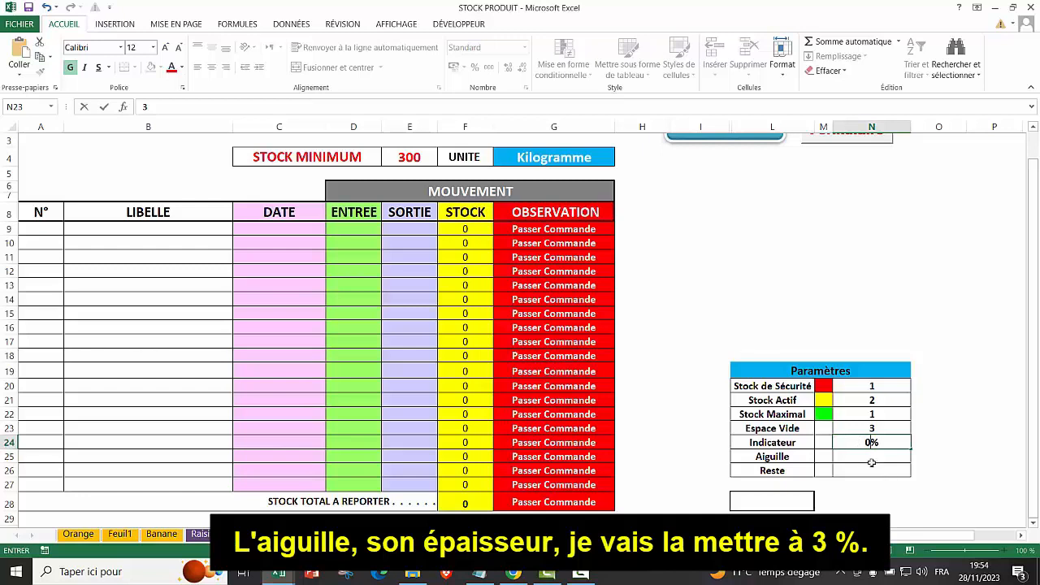
left_click(862, 456)
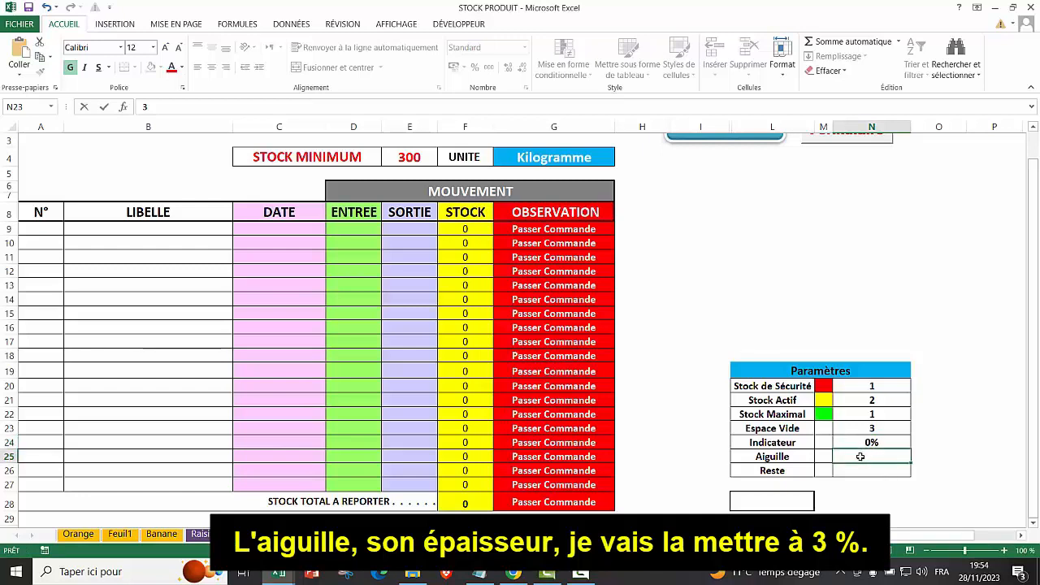
type("3")
key("Return")
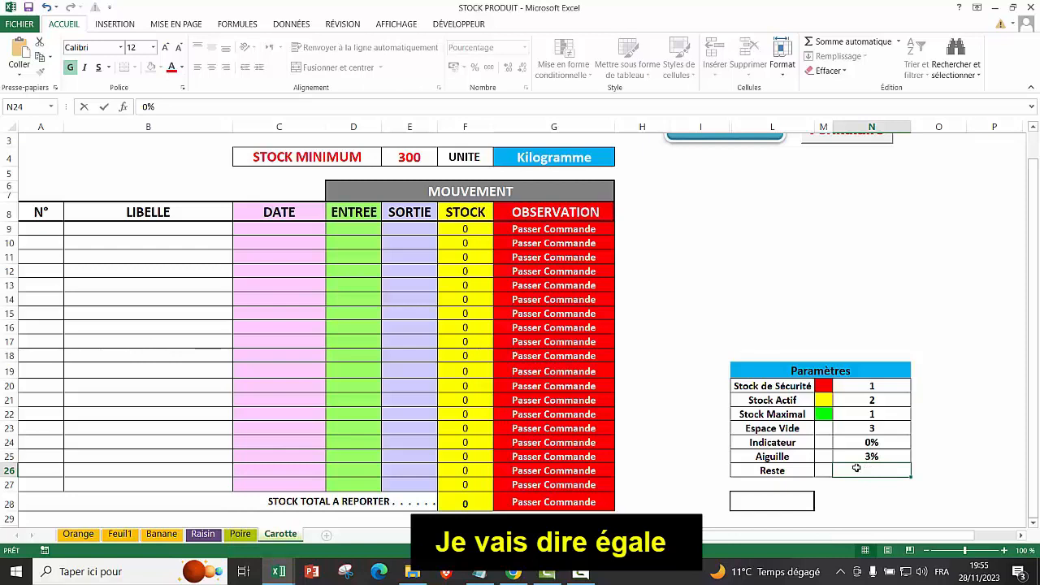
Enter the formula =2-N24-N25 in the Reste cell of the Paramètres table.
type("=")
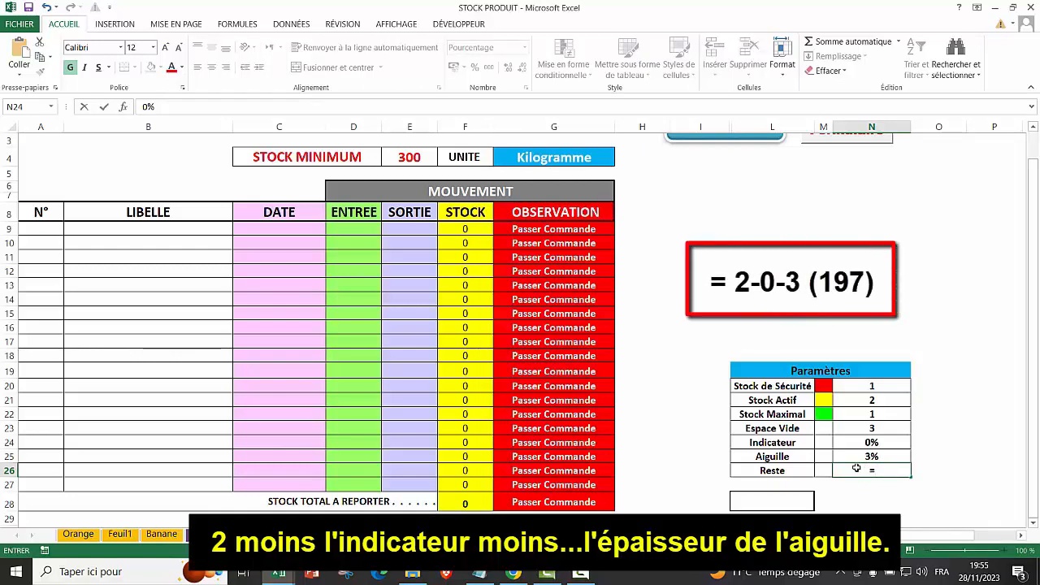
type("2-")
left_click(891, 443)
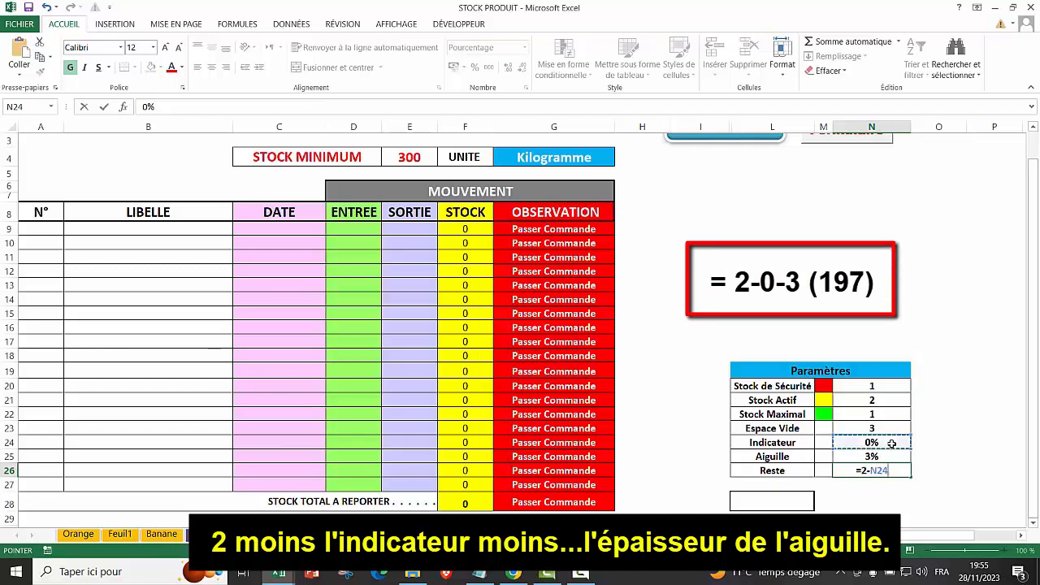
type("-")
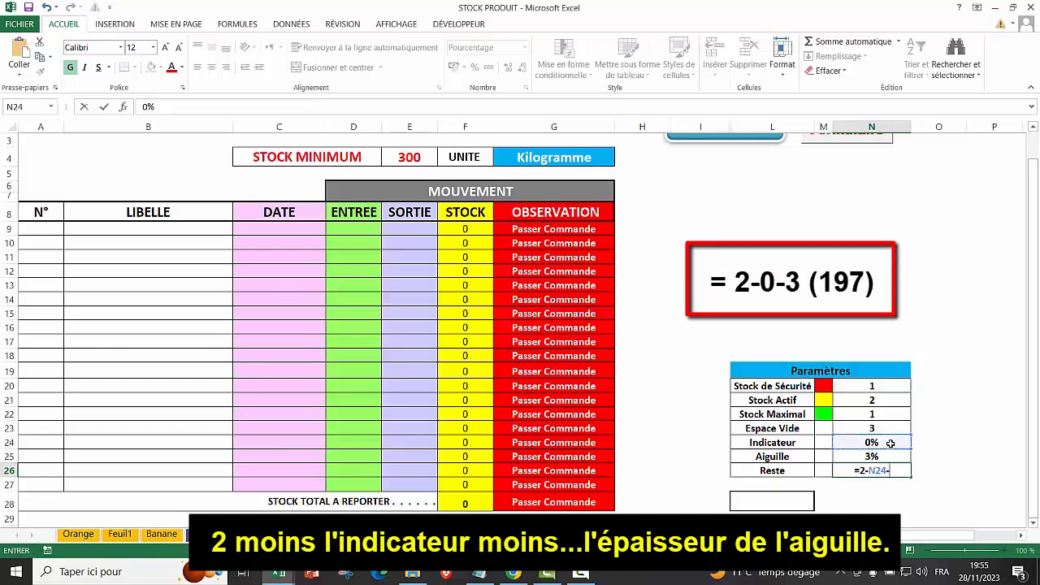
left_click(871, 456)
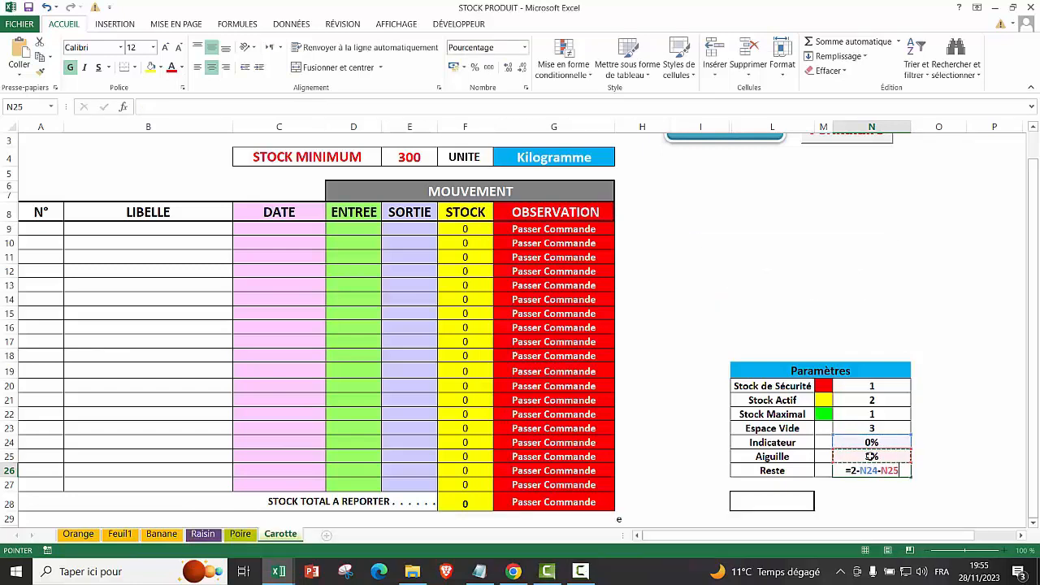
key("Return")
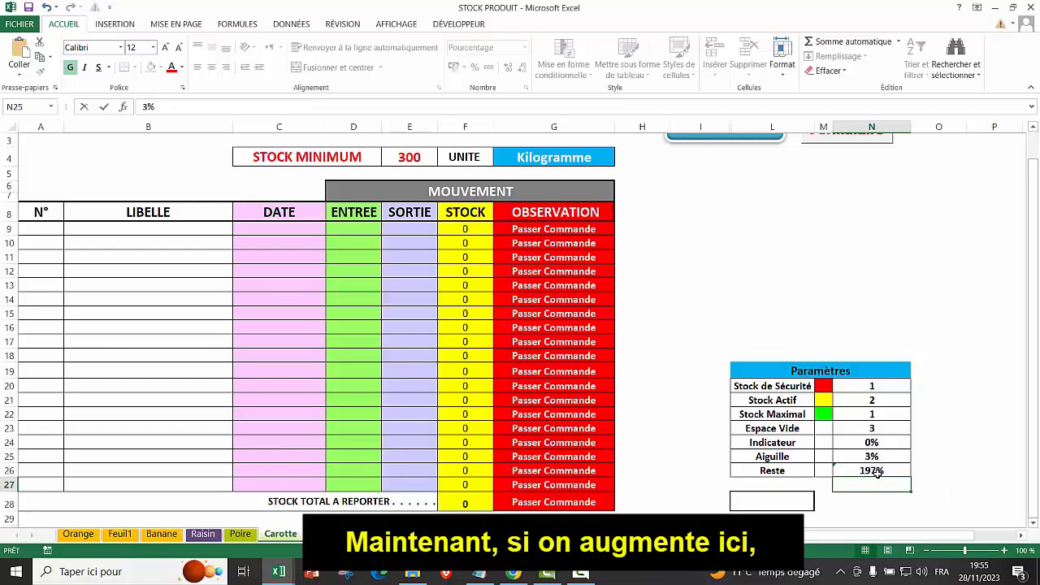
Set the Indicateur parameter to 30% to test the Reste formula.
left_click(862, 442)
type("30")
key("Return")
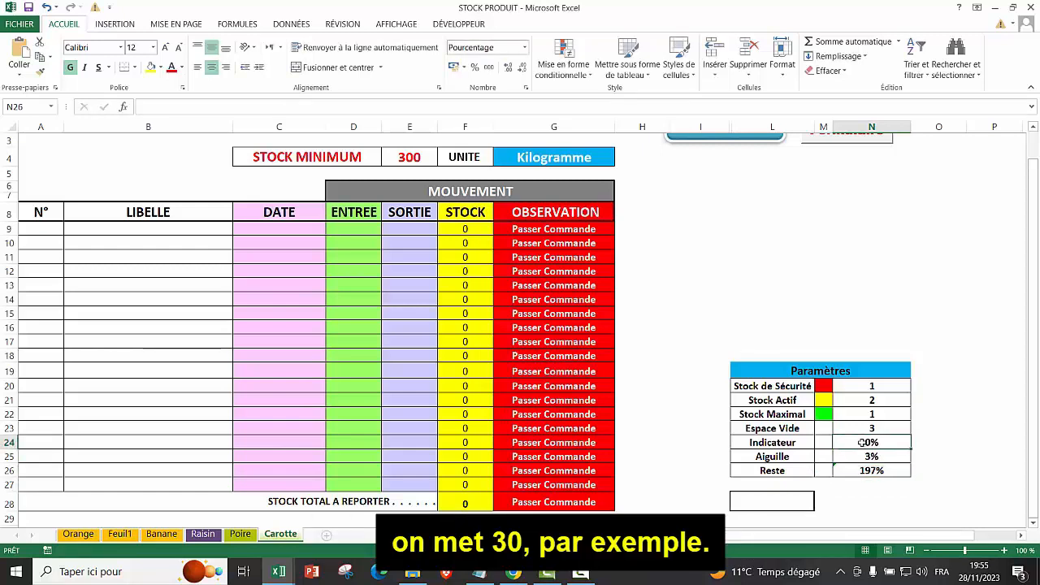
type("30")
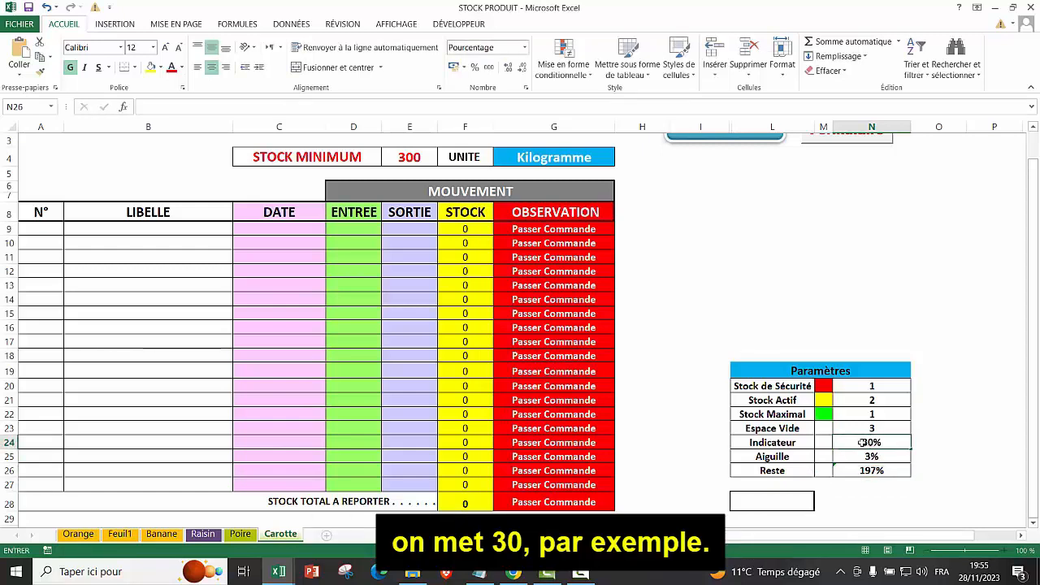
left_click(996, 485)
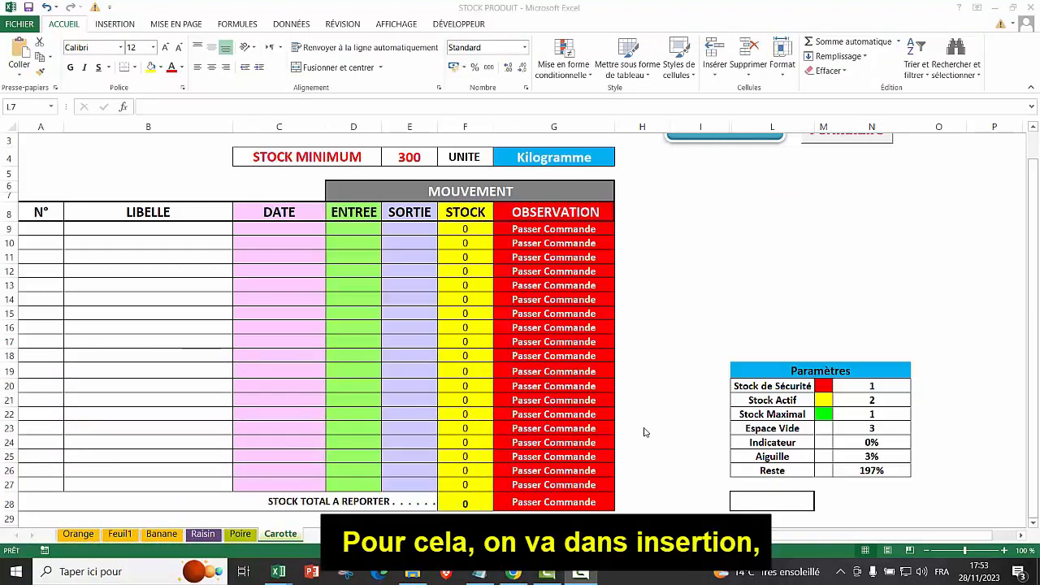
Insert an empty doughnut (Anneau) chart and place it directly above the Paramètres table.
left_click(124, 27)
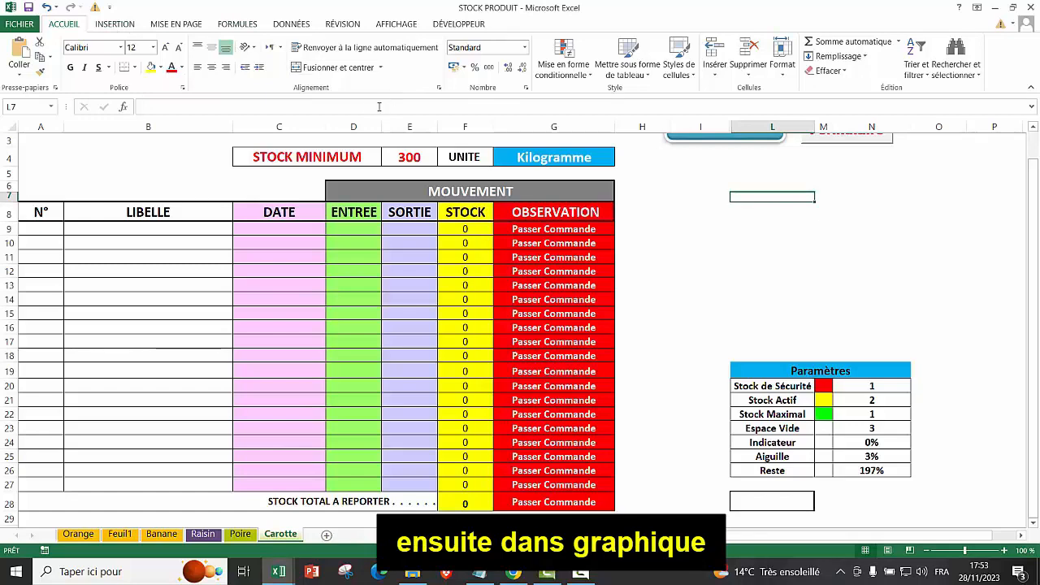
left_click(431, 71)
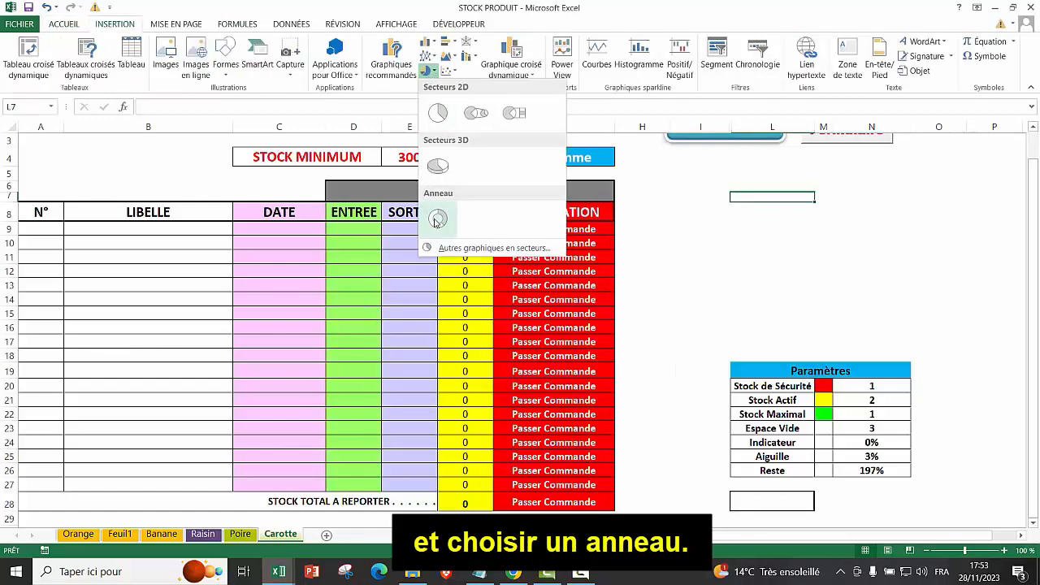
left_click(437, 219)
left_click_drag(430, 338, 703, 254)
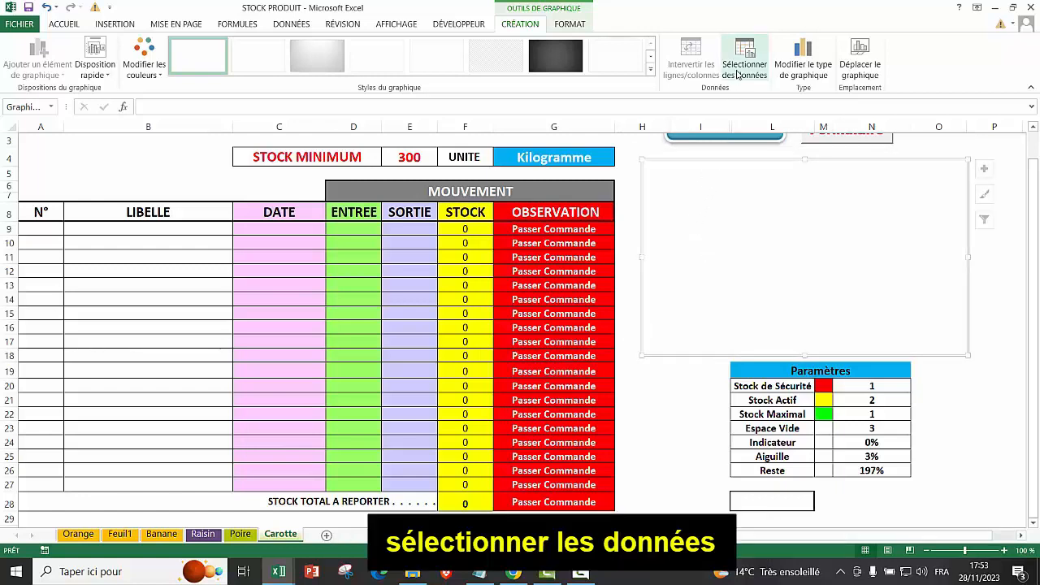
Add a data series to the doughnut chart with values from Carotte!$N$20:$N$23.
left_click(738, 73)
left_click(376, 161)
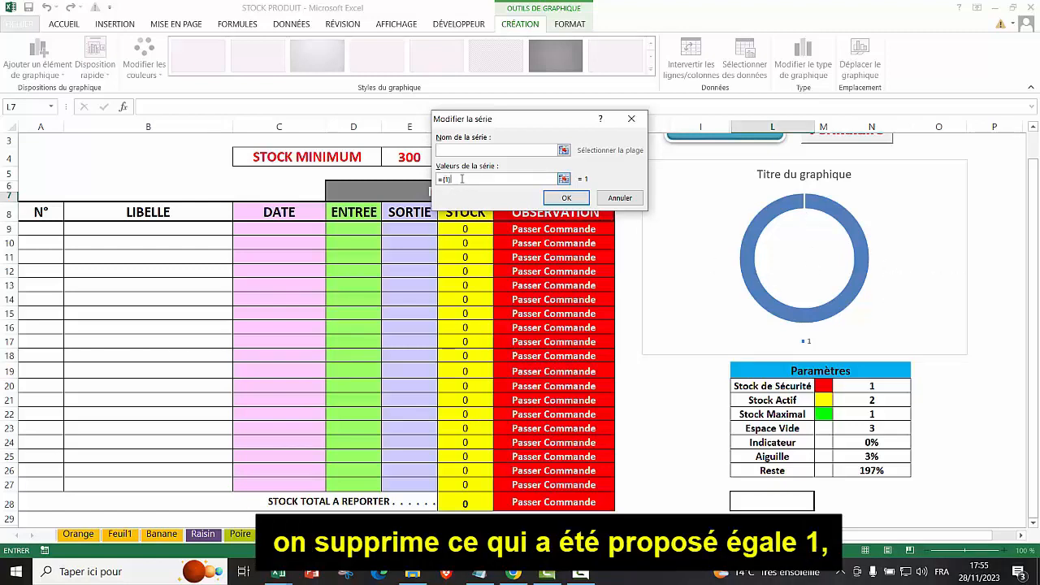
left_click_drag(461, 179, 435, 180)
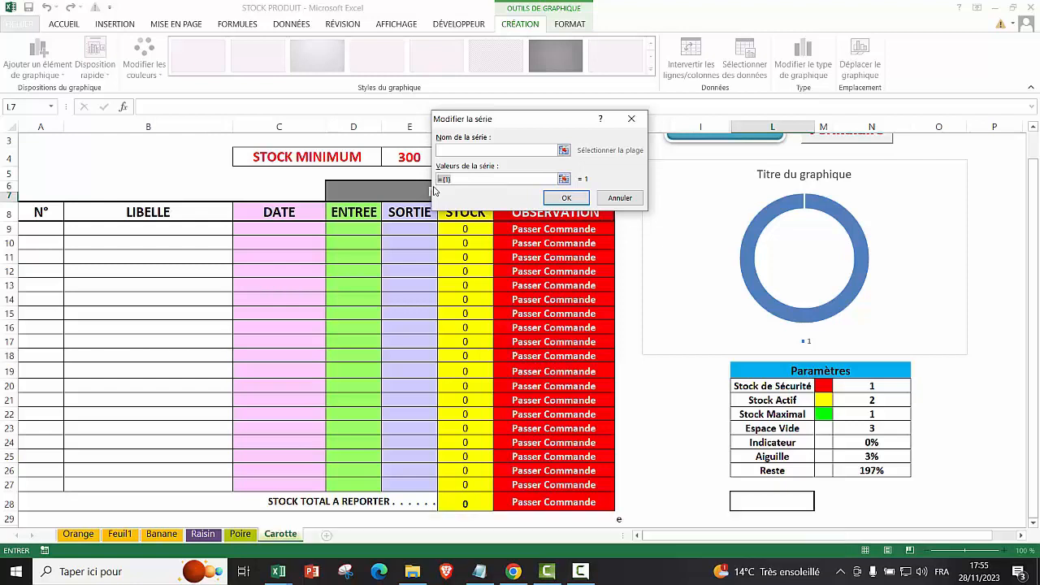
key("BackSpace")
left_click_drag(873, 386, 892, 429)
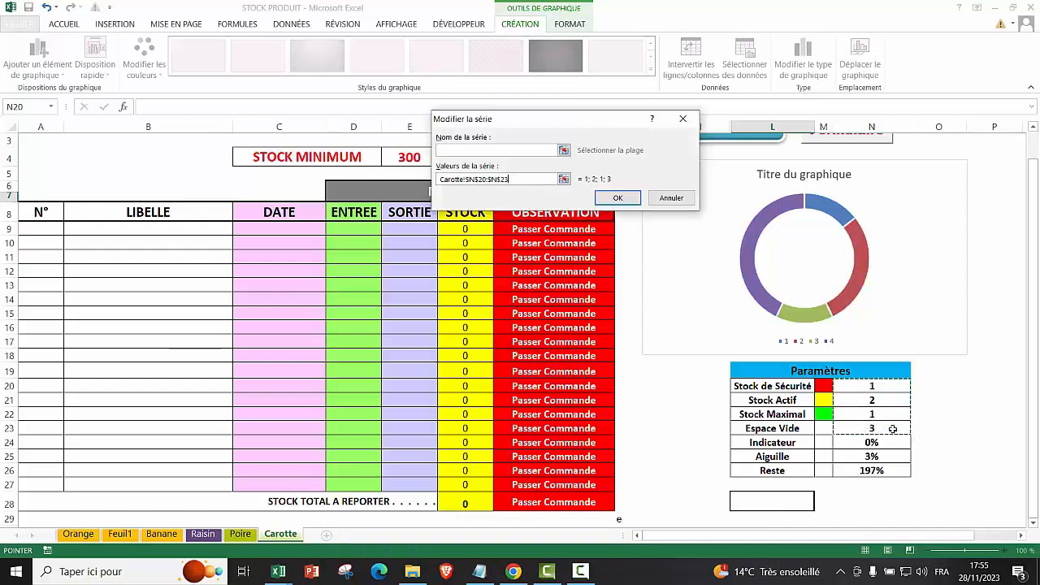
left_click(619, 199)
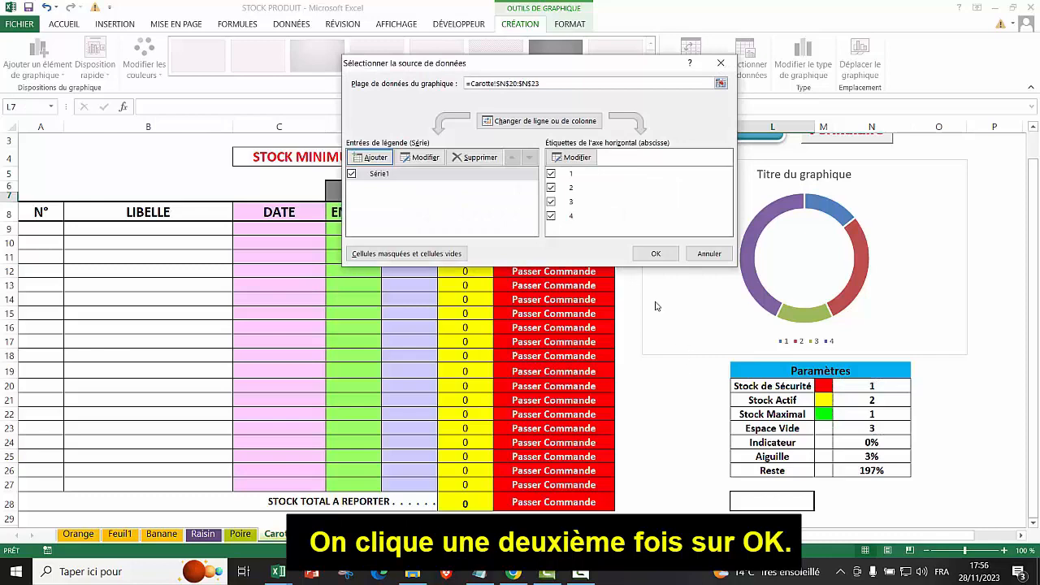
left_click(655, 255)
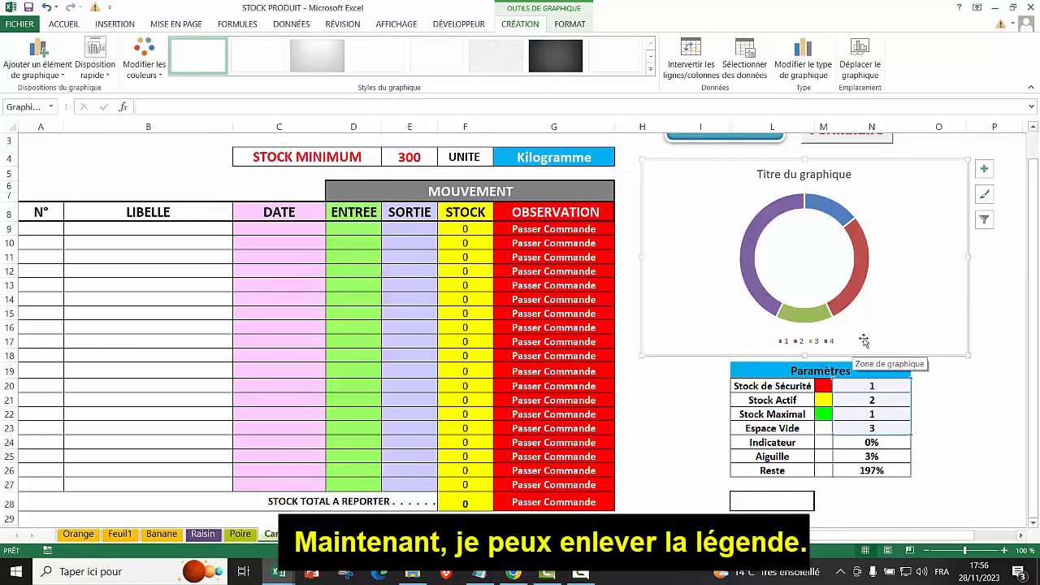
Remove the doughnut chart's legend and change its title to Niveau de Stockage.
left_click(983, 168)
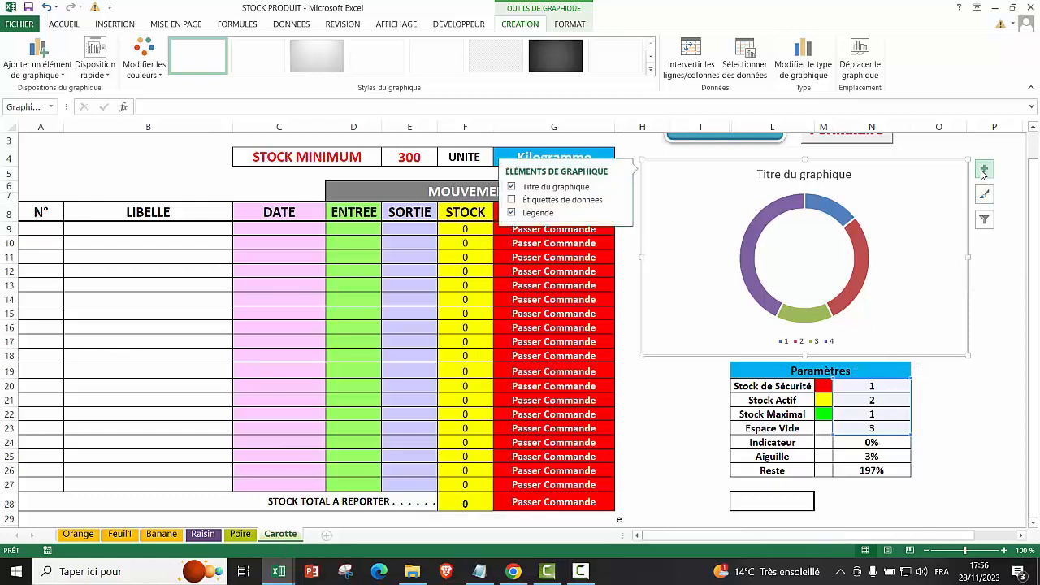
left_click(512, 212)
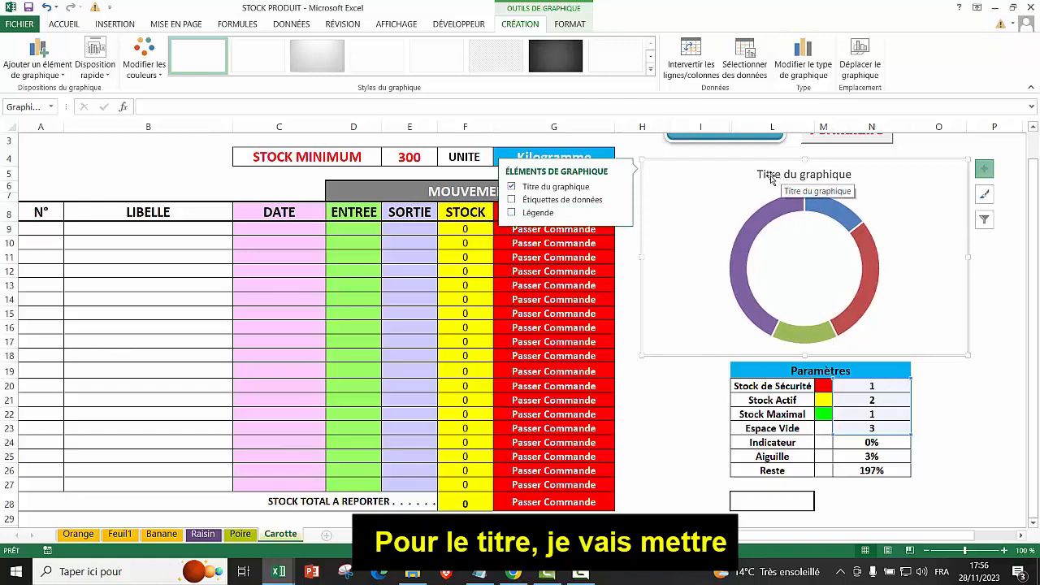
left_click(803, 177)
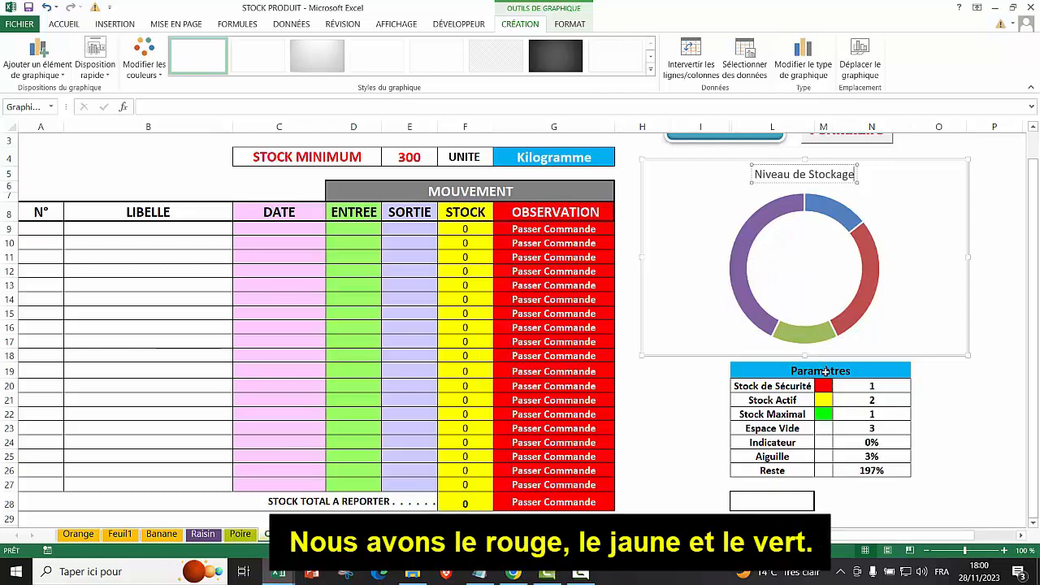
Fill the doughnut's first segment, the Stock de Sécurité zone, with standard red.
left_click(828, 208)
double_click(828, 208)
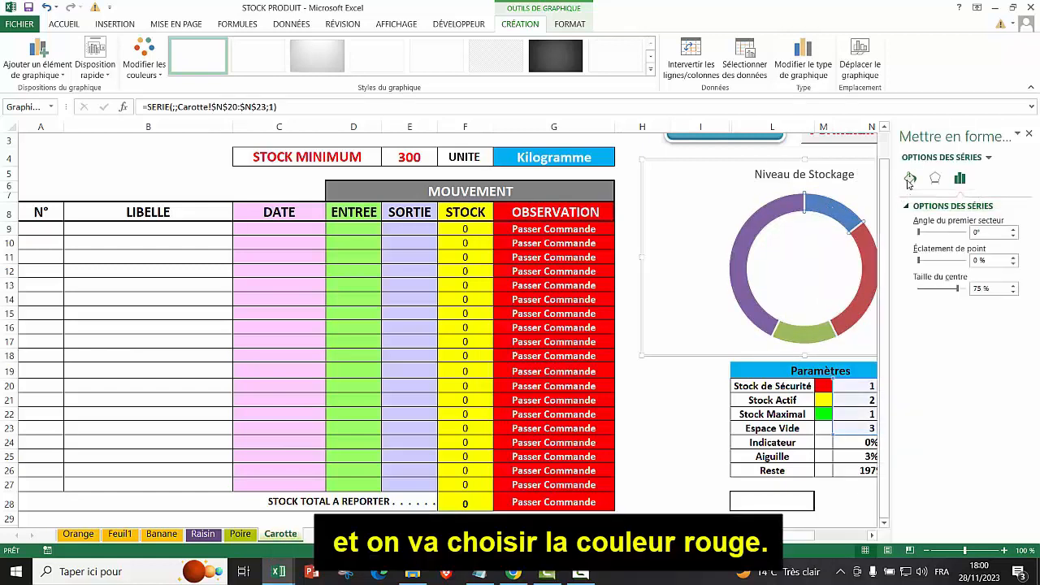
left_click(910, 179)
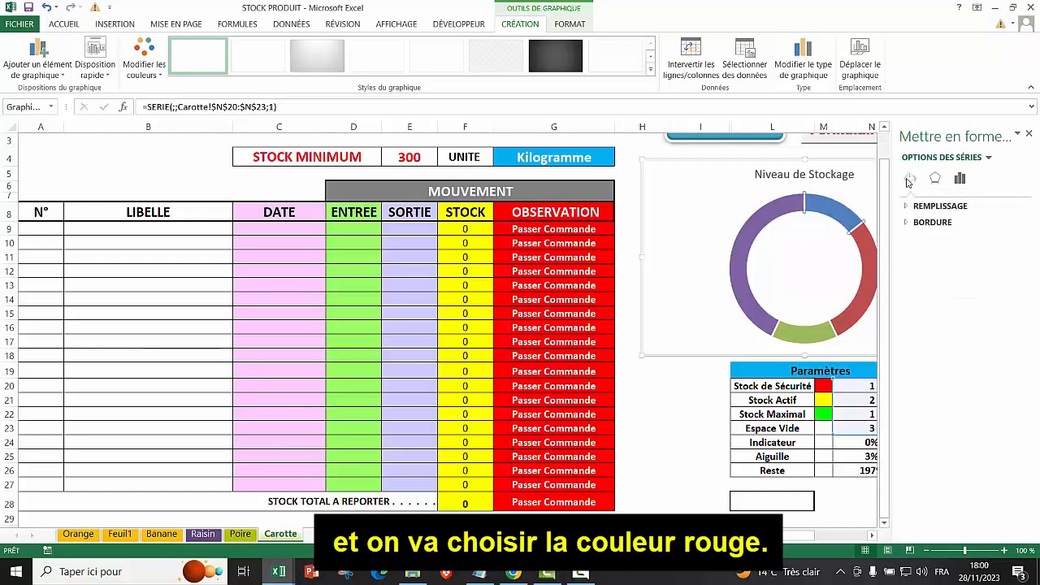
left_click(940, 206)
left_click(1014, 362)
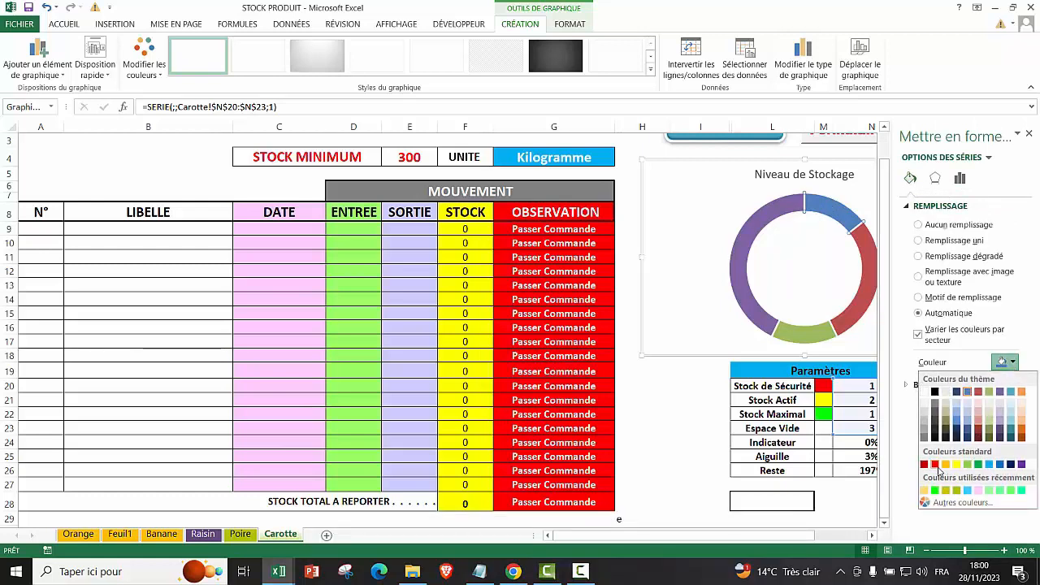
left_click(935, 465)
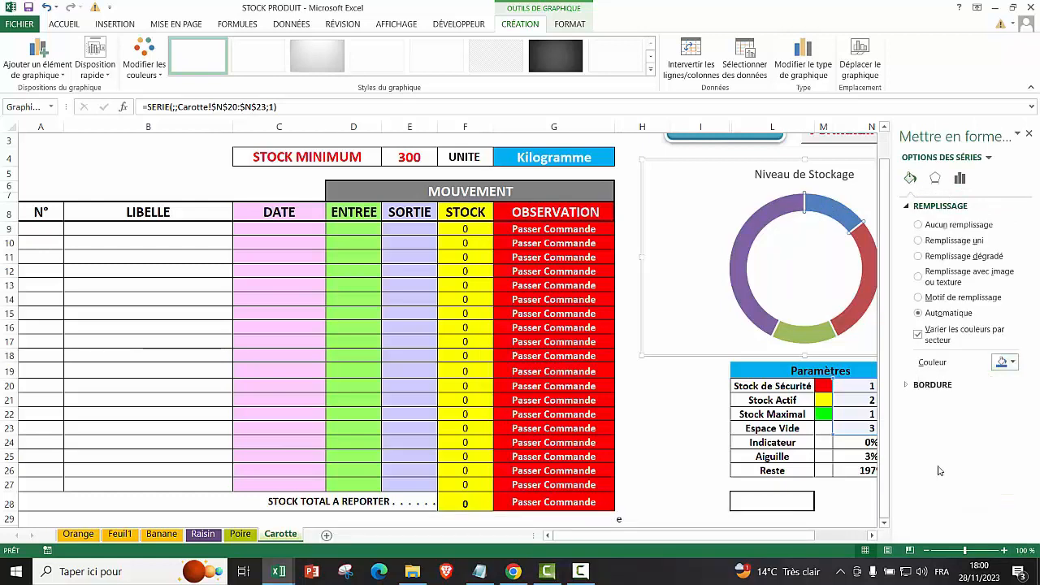
Fill the doughnut's second segment, the Stock Actif zone, with standard yellow.
left_click(853, 308)
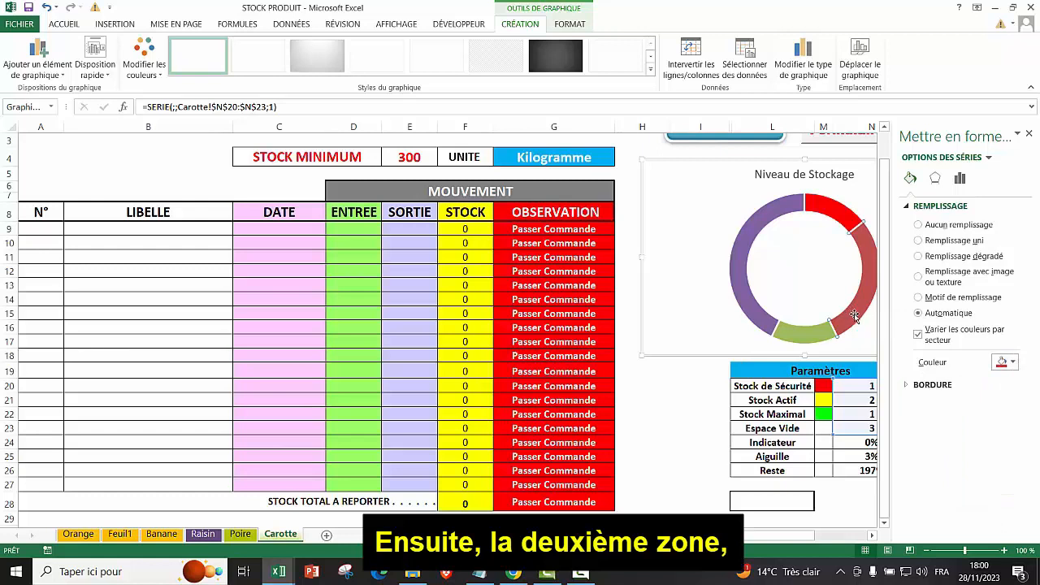
left_click(1007, 362)
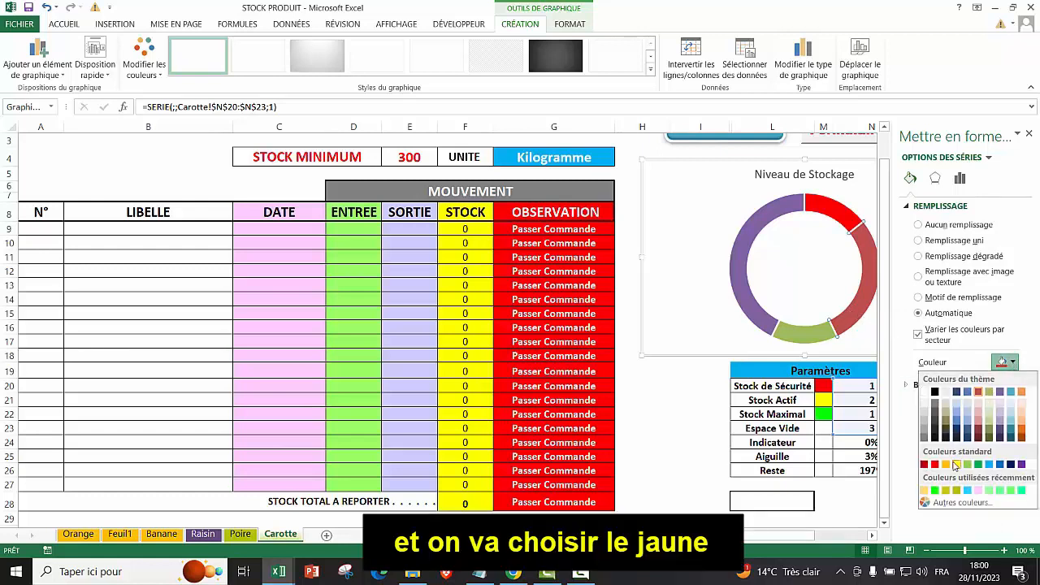
left_click(956, 465)
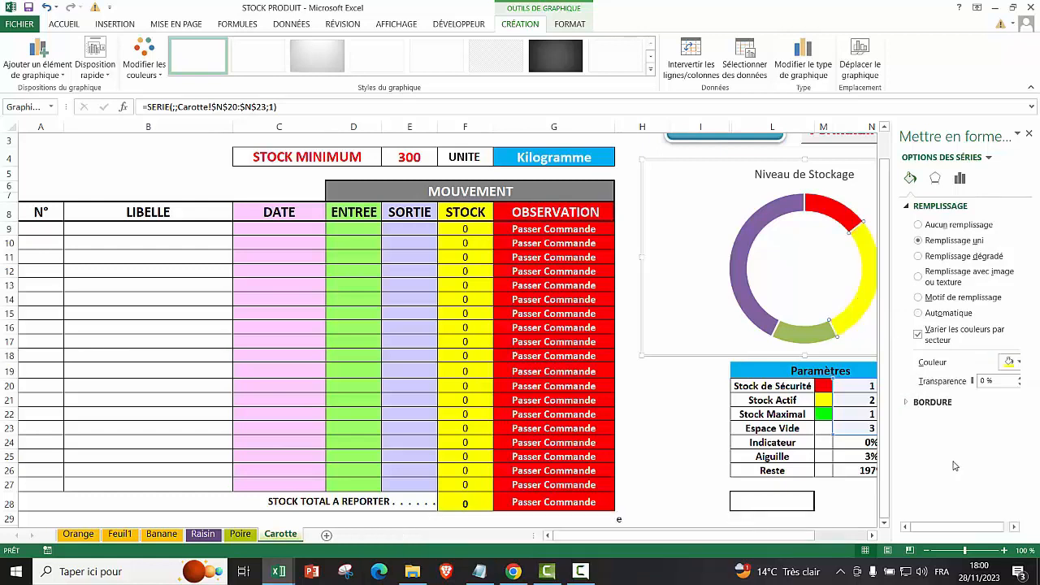
Fill the doughnut's third segment, the Stock Maximal zone, with the recently used bright green.
left_click(809, 338)
left_click(1014, 364)
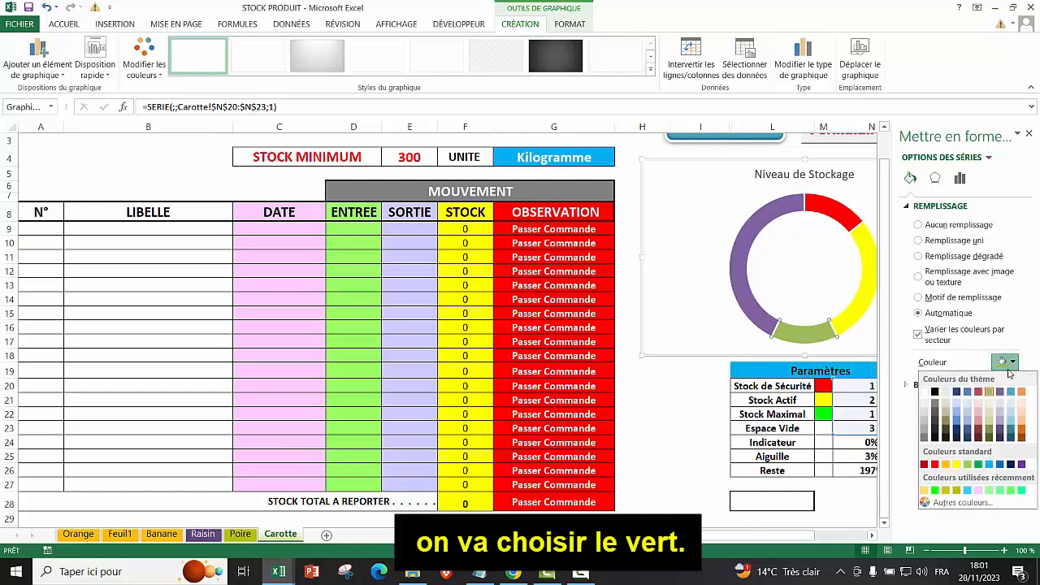
left_click(935, 490)
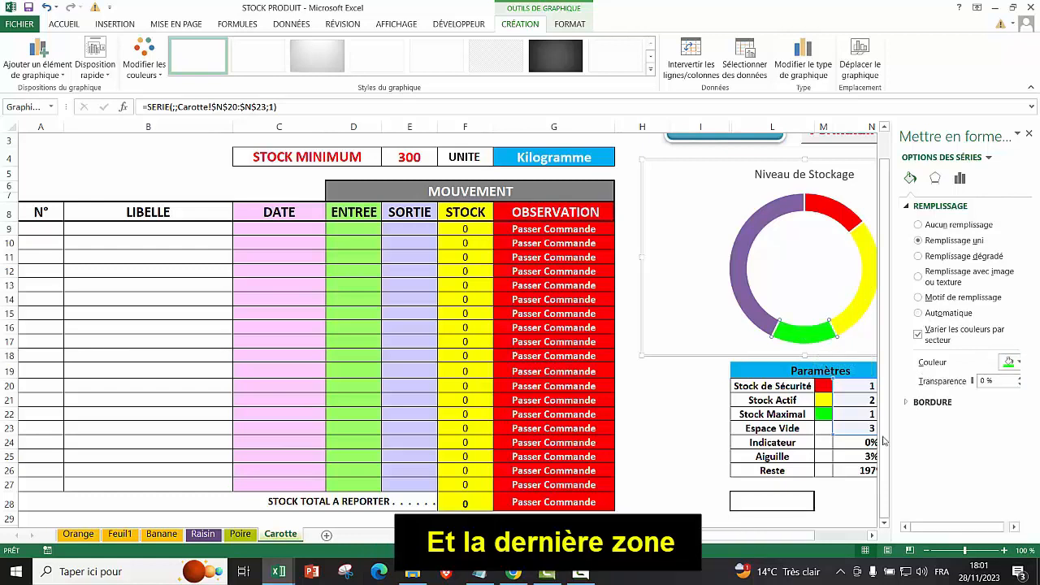
Set the doughnut's fourth segment, the Espace Vide zone, to no fill and close the formatting options.
left_click(734, 268)
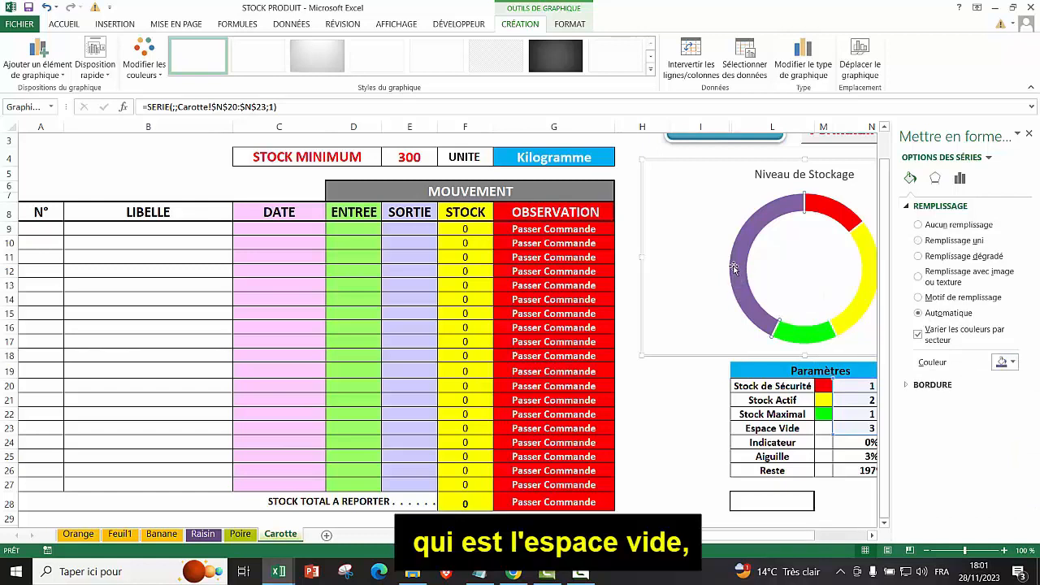
left_click(918, 225)
left_click(863, 342)
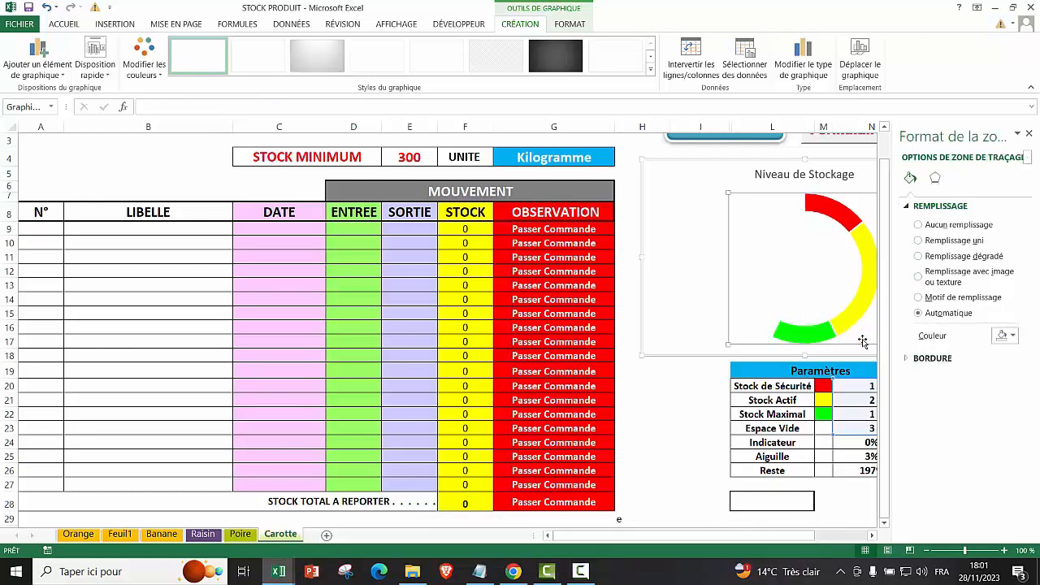
left_click(1029, 133)
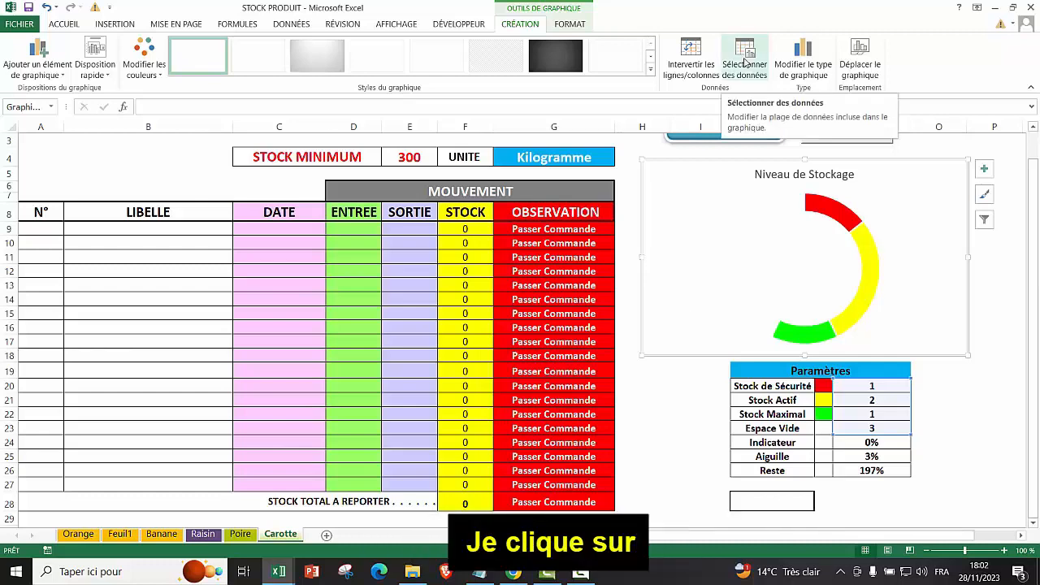
Add a second data series to the chart with values from Carotte!$N$24:$N$26.
left_click(745, 64)
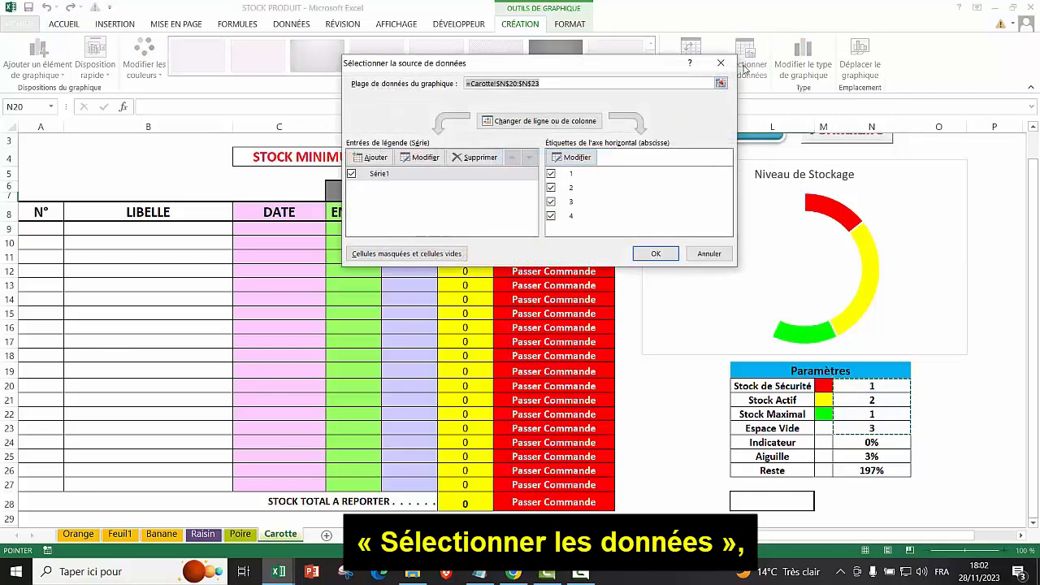
left_click(379, 159)
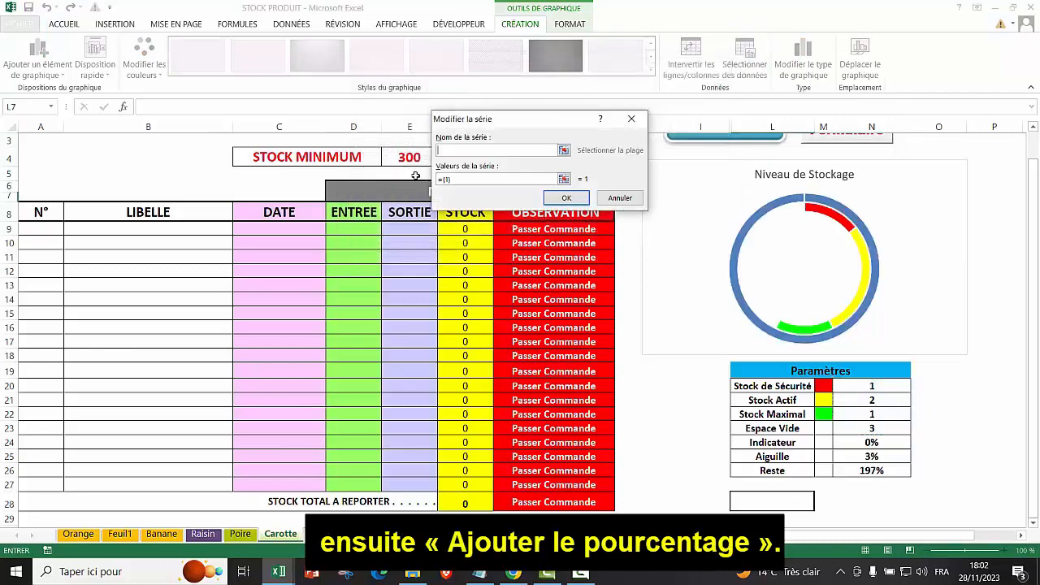
key("BackSpace")
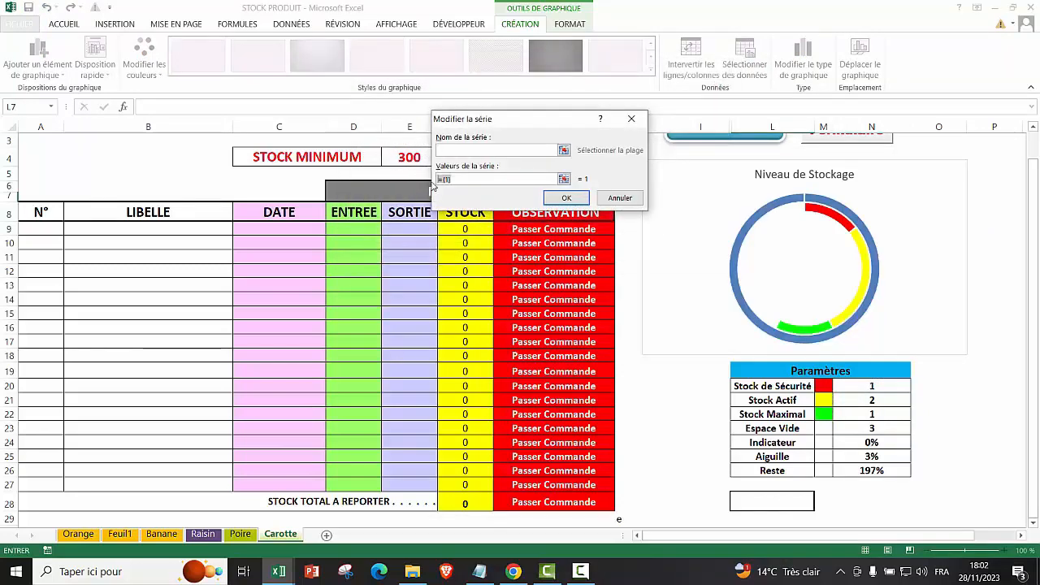
key("BackSpace")
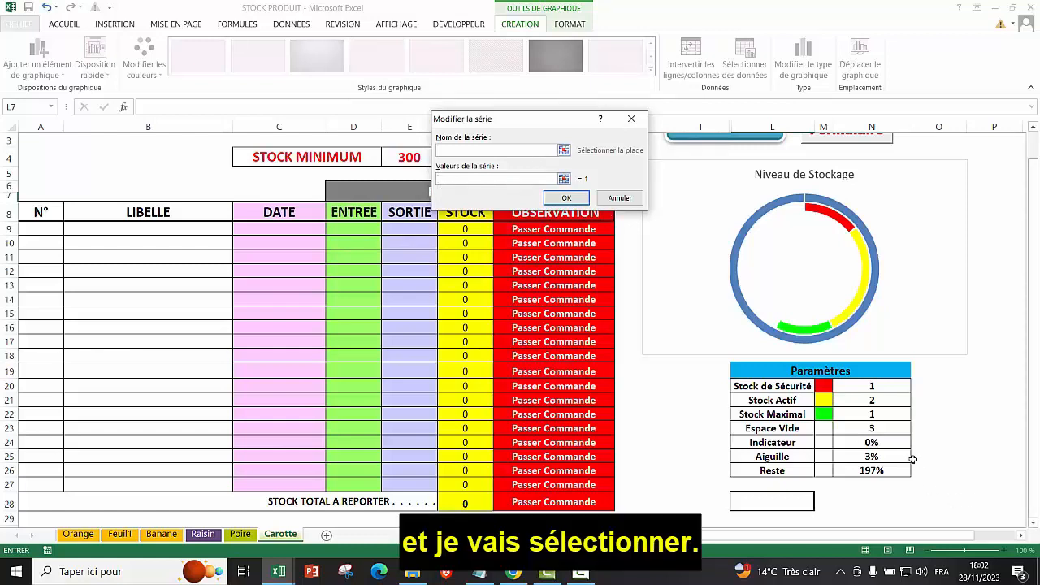
left_click_drag(871, 441, 871, 471)
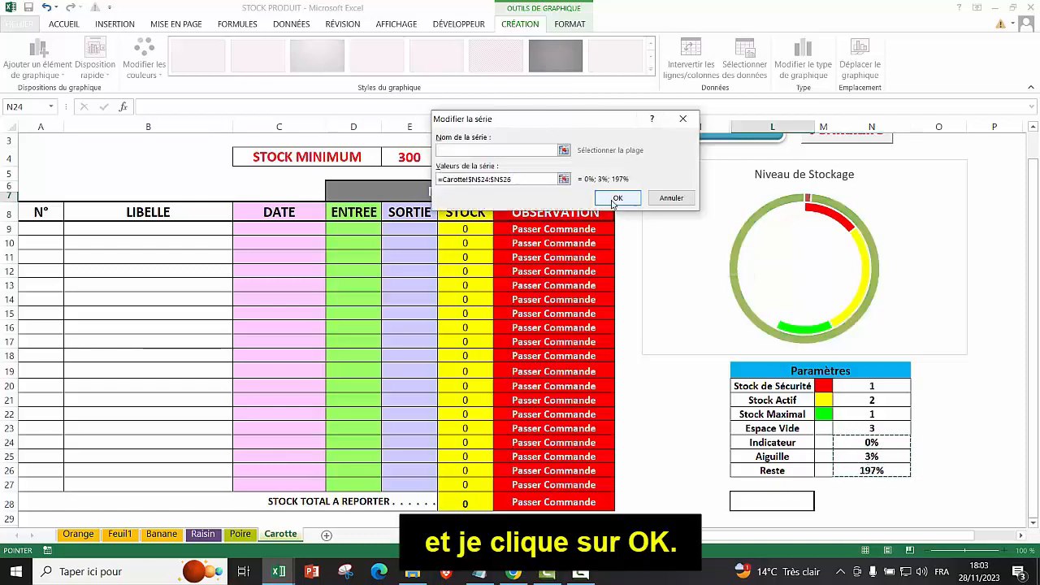
left_click(617, 198)
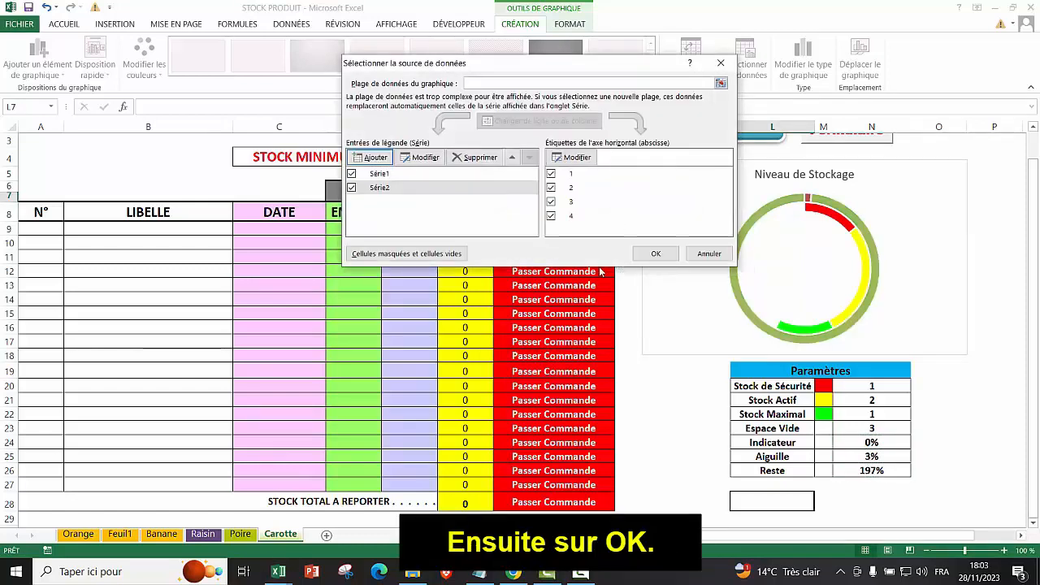
left_click(652, 254)
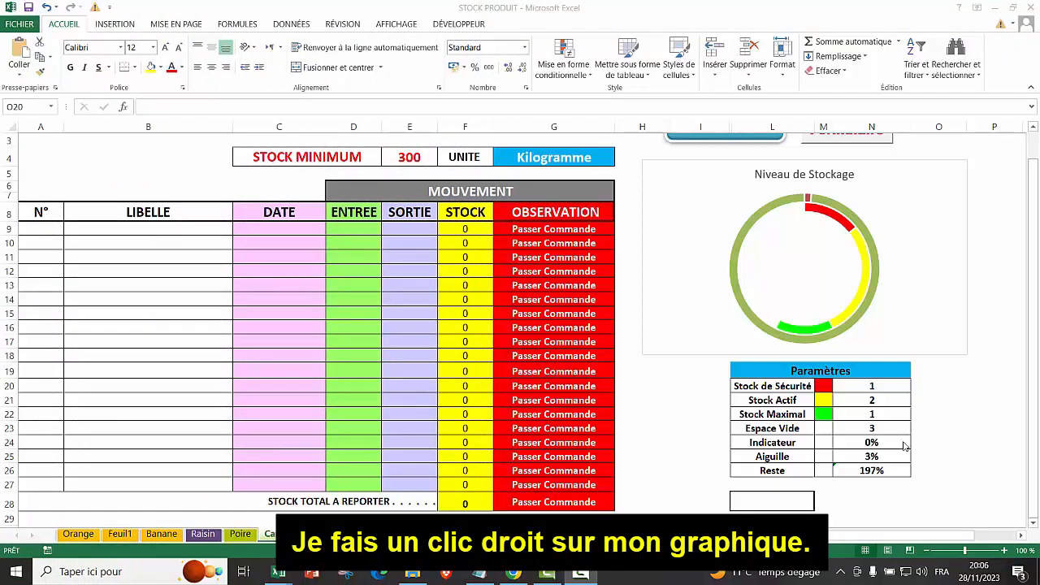
Change the chart to a combined chart with Série1 as a doughnut (Anneau).
right_click(887, 200)
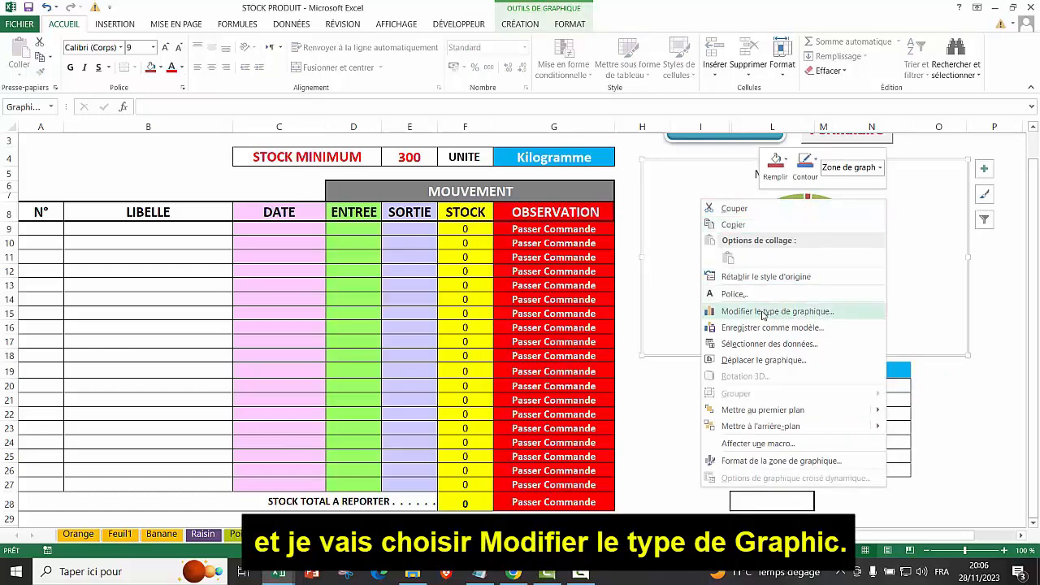
left_click(801, 313)
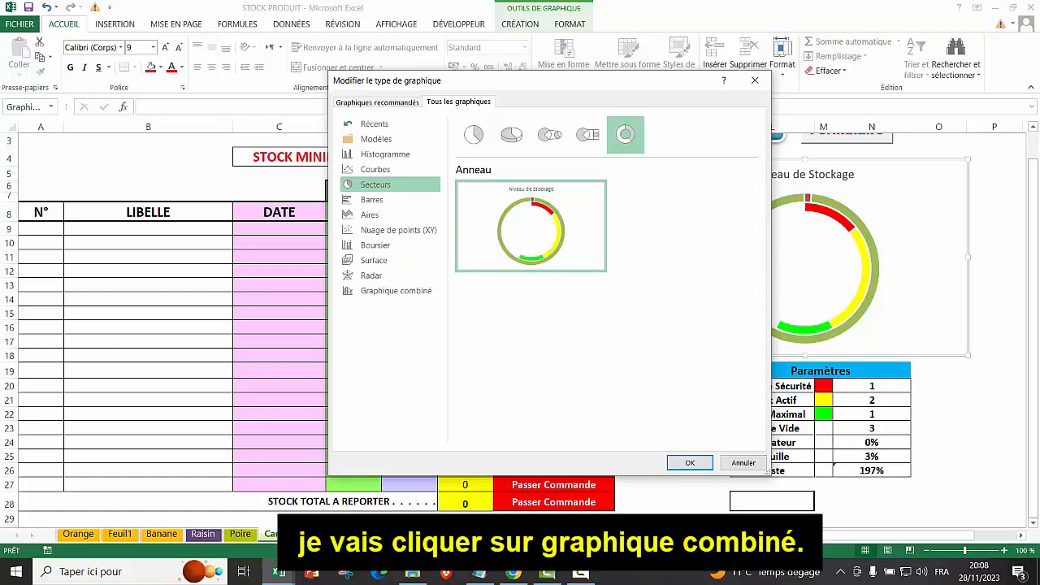
left_click(372, 299)
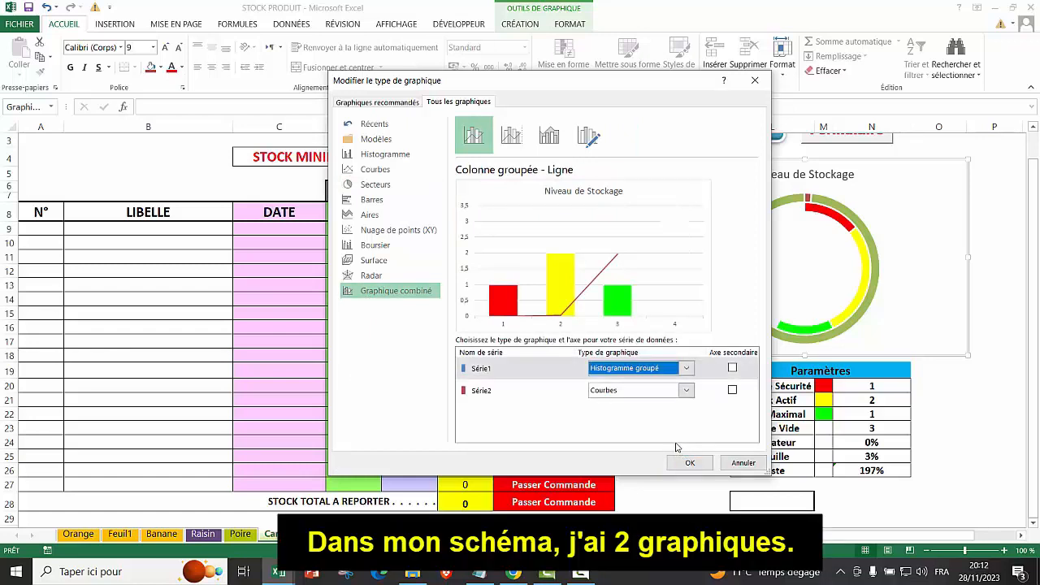
left_click(686, 371)
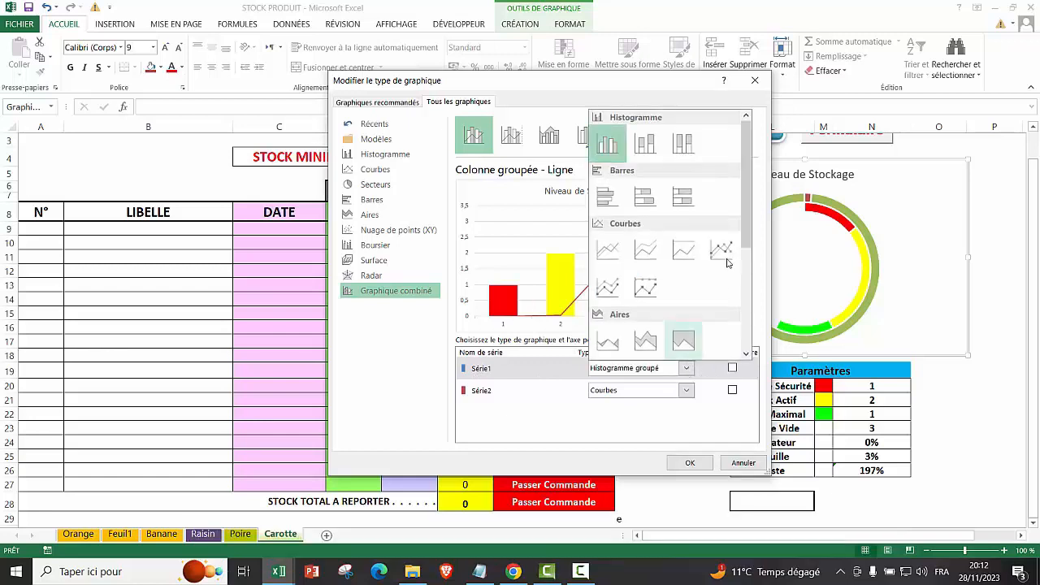
left_click_drag(746, 247, 746, 286)
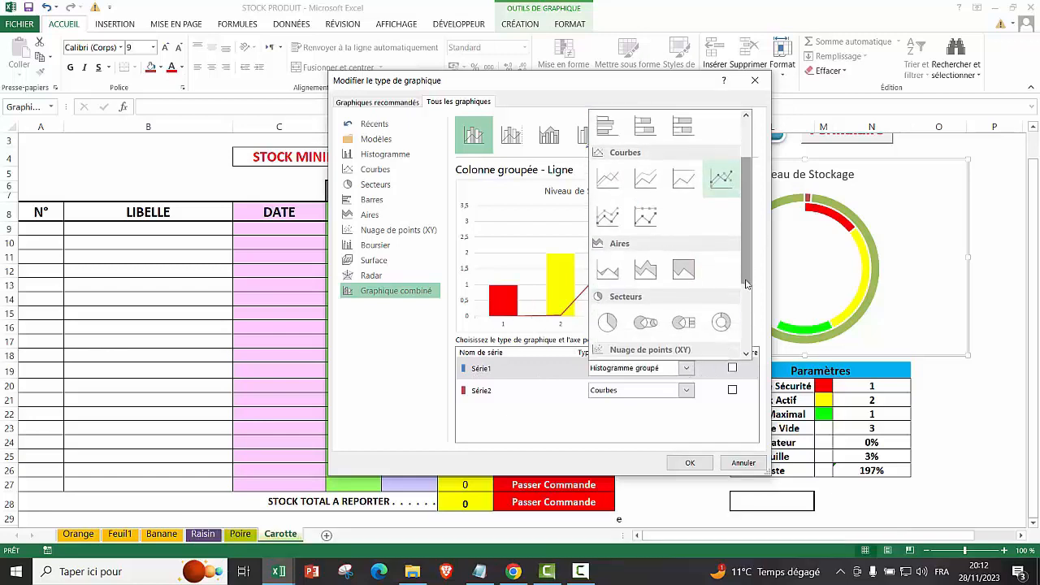
left_click(722, 322)
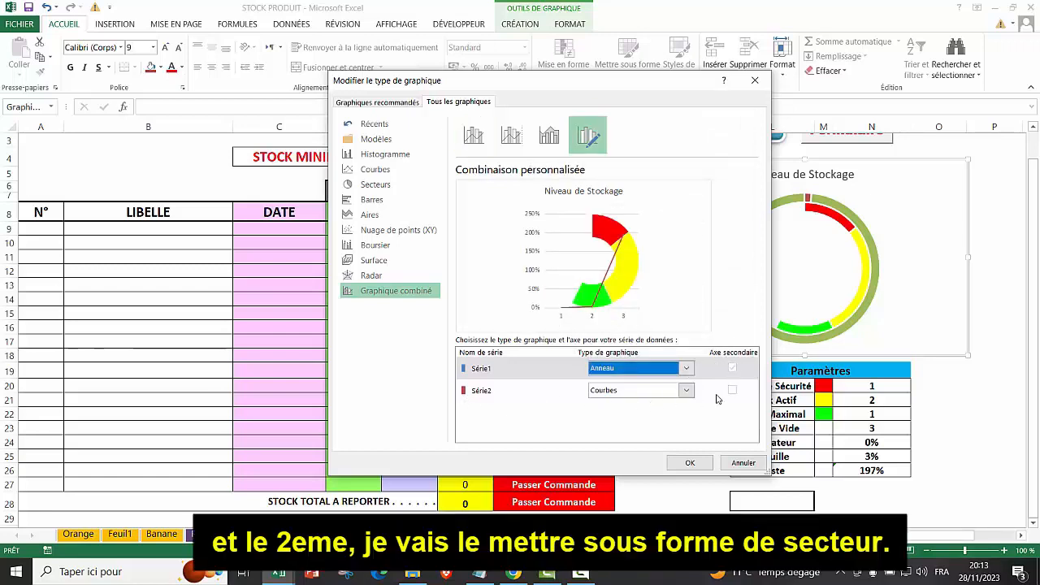
Set Série2 to a pie (Secteurs) plotted on the secondary axis of the combined chart.
left_click(687, 390)
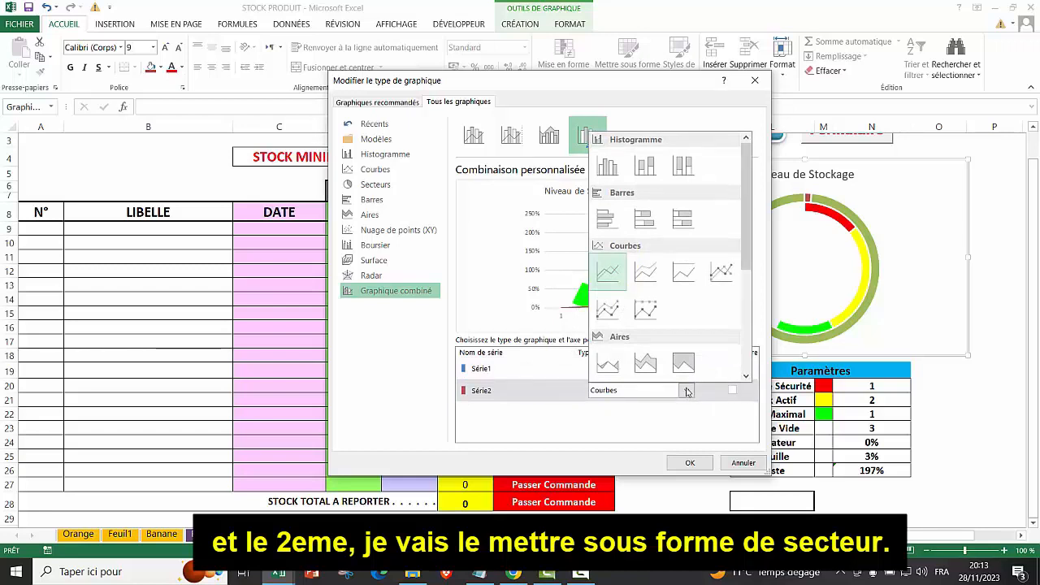
left_click_drag(742, 259, 743, 299)
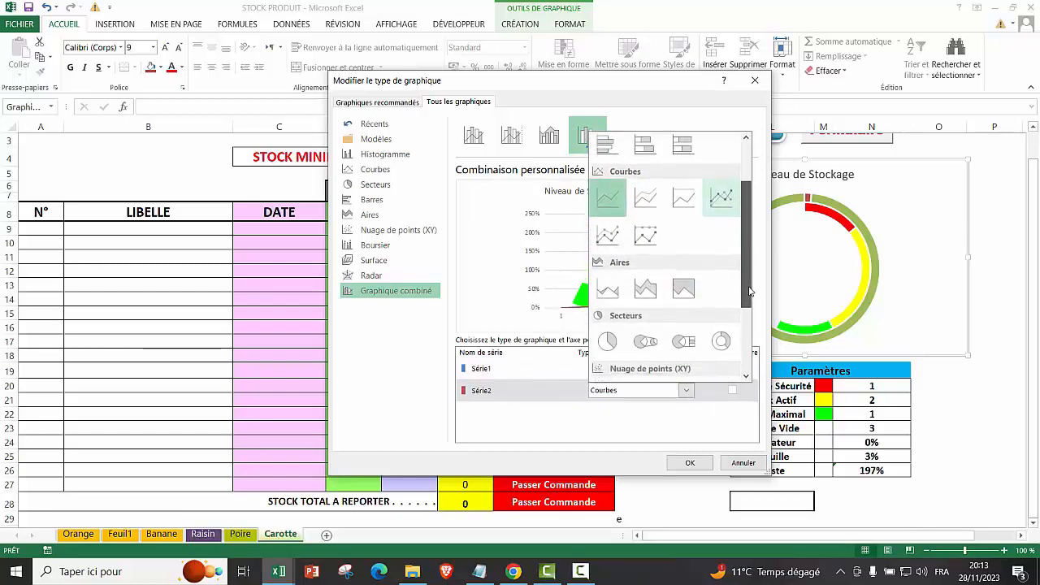
left_click(601, 336)
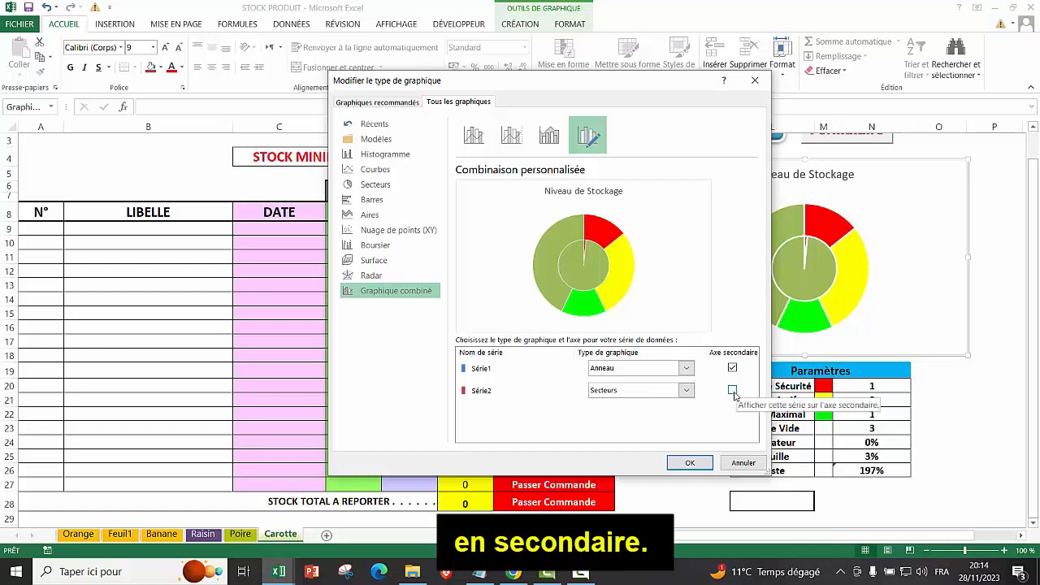
left_click(732, 390)
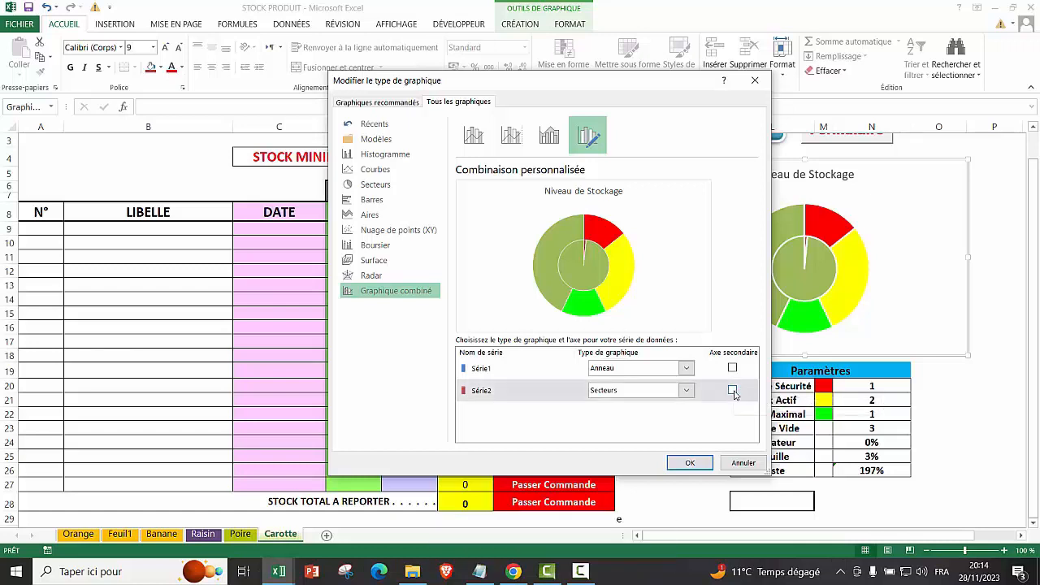
left_click(732, 390)
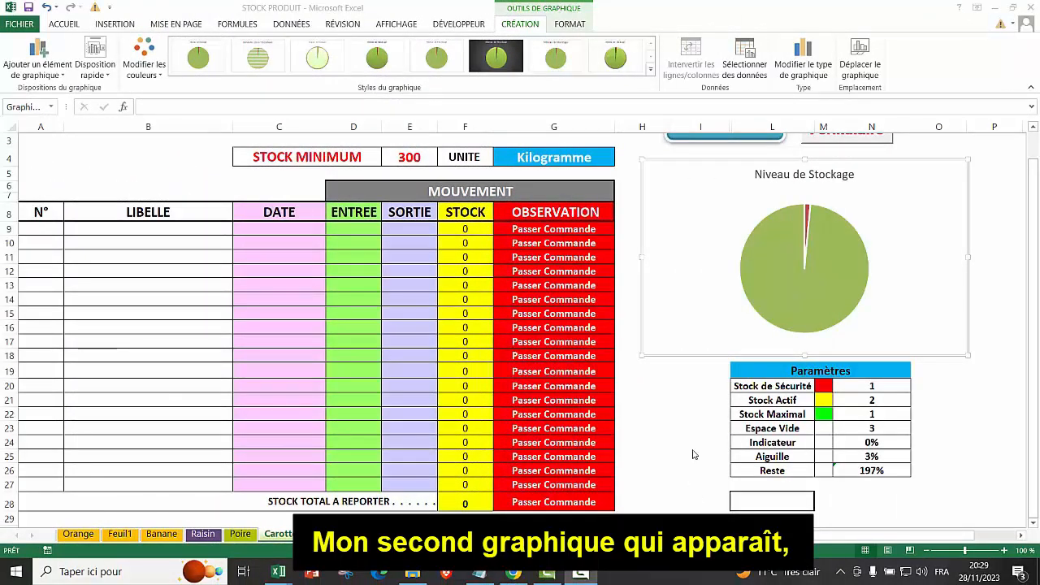
Set the pie's large green slice, the Reste value, to no fill.
mouse_move(773, 294)
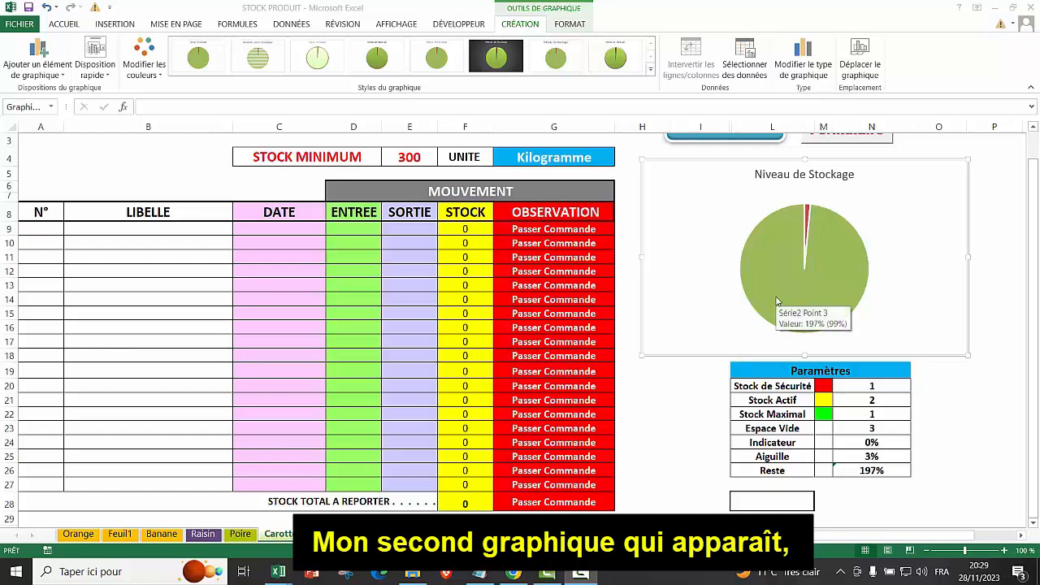
double_click(772, 293)
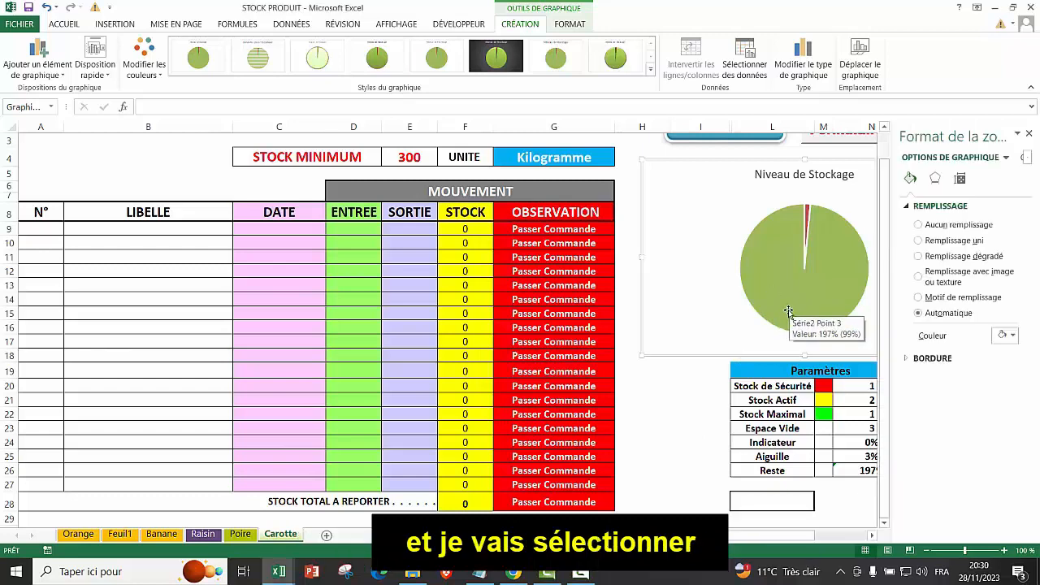
left_click(837, 281)
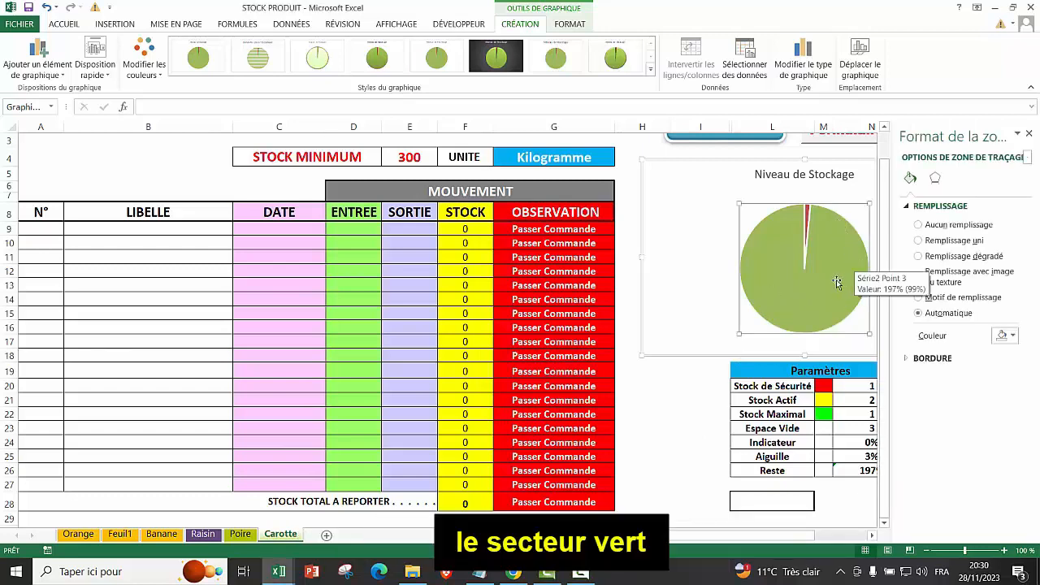
left_click(837, 282)
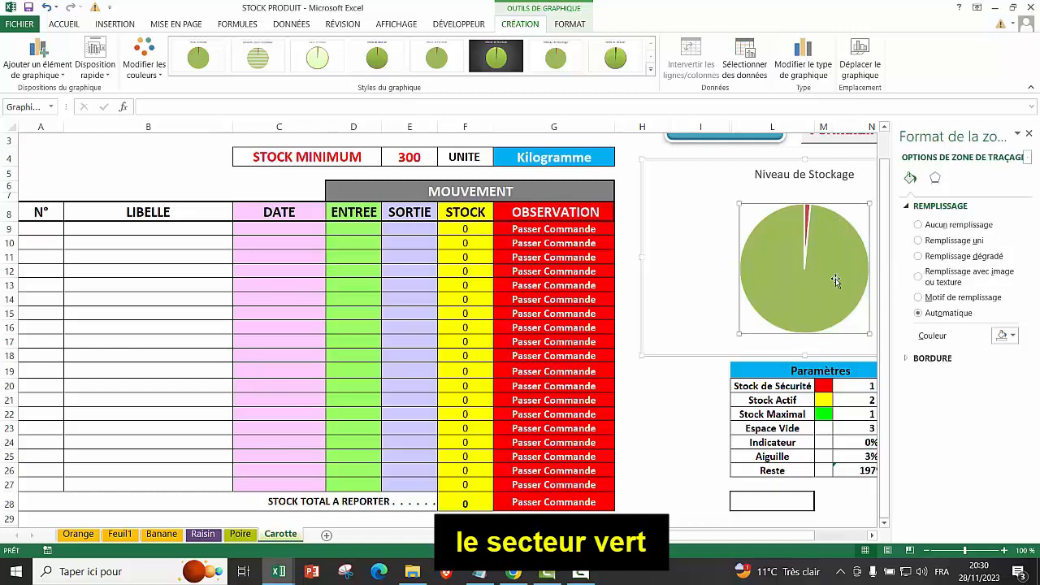
left_click(918, 225)
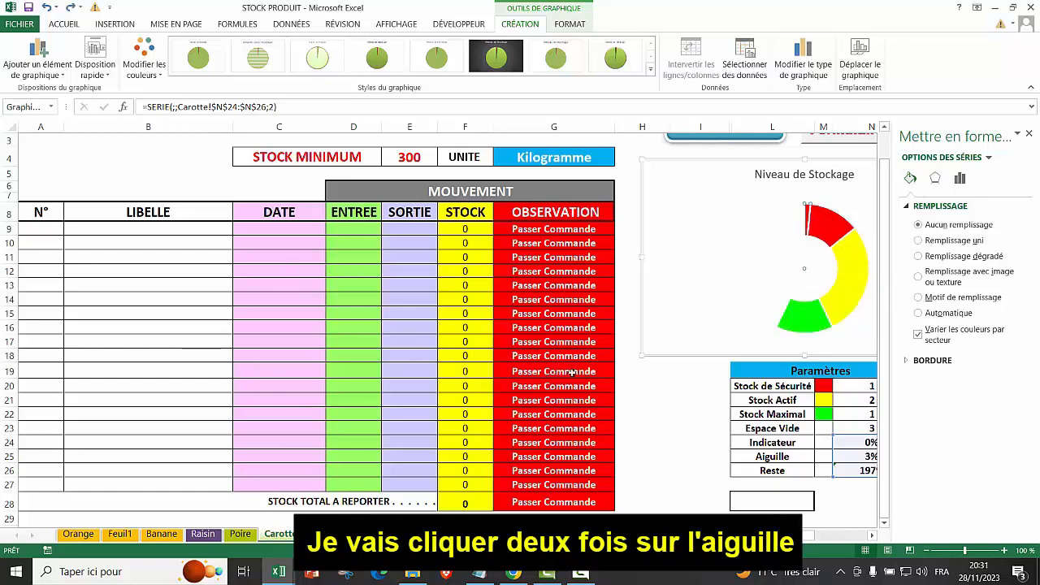
Fill the pie's thin Aiguille slice with solid black as the gauge needle.
double_click(807, 221)
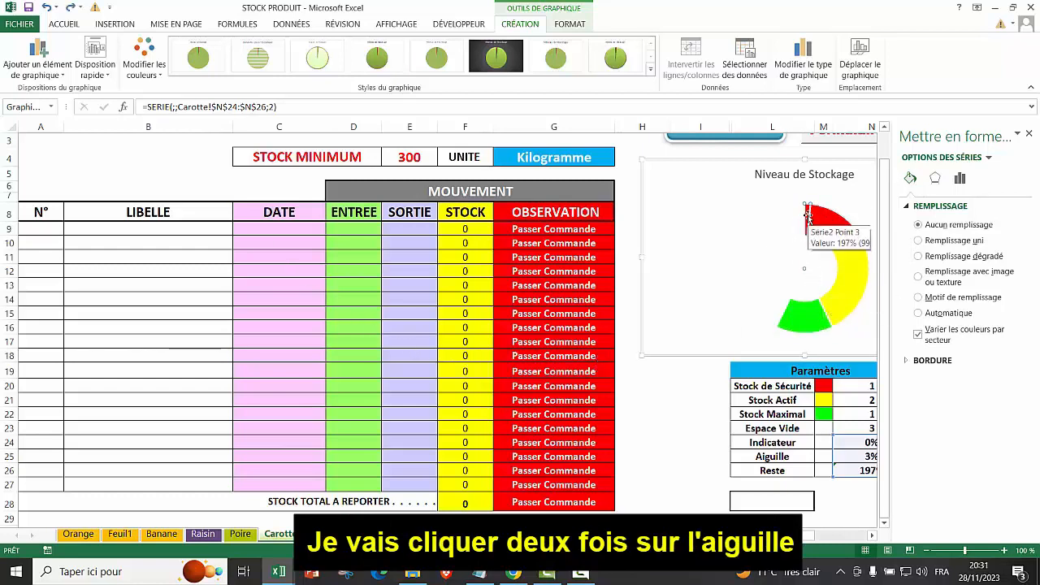
left_click(918, 241)
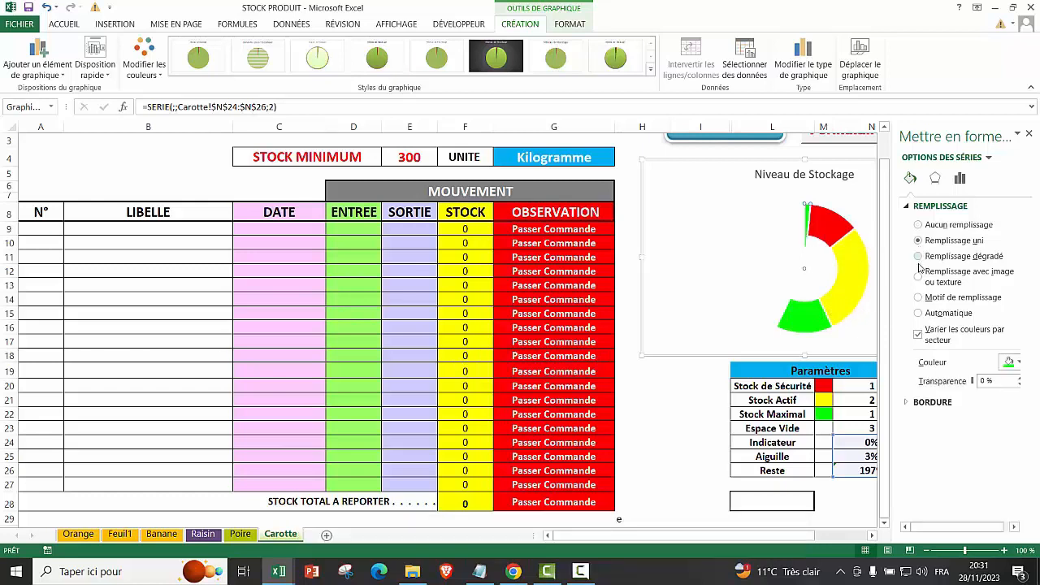
left_click(1020, 363)
left_click(934, 393)
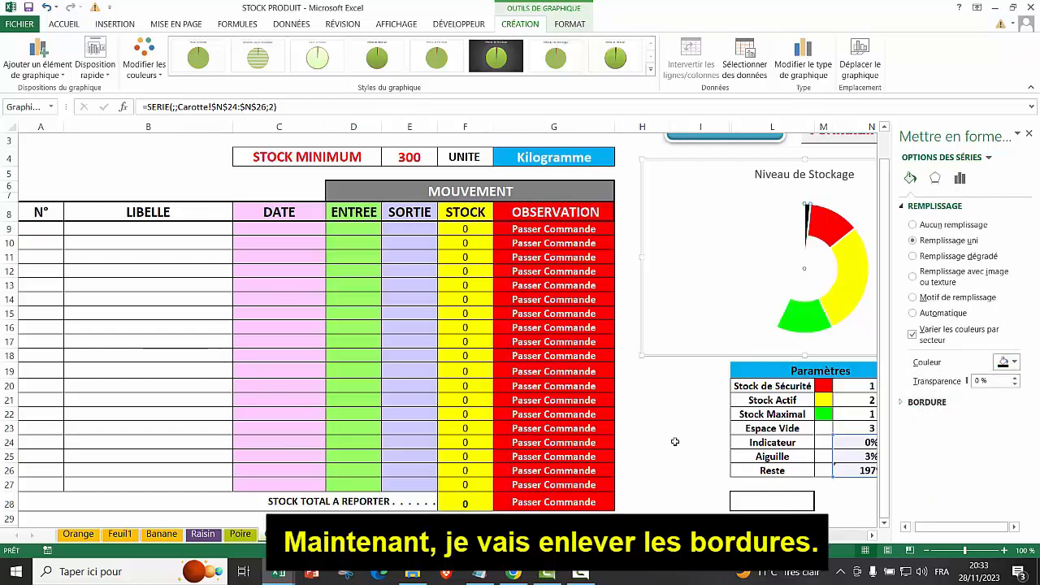
Remove the borders from the pie's needle slice and its unfilled Reste slice.
left_click(910, 403)
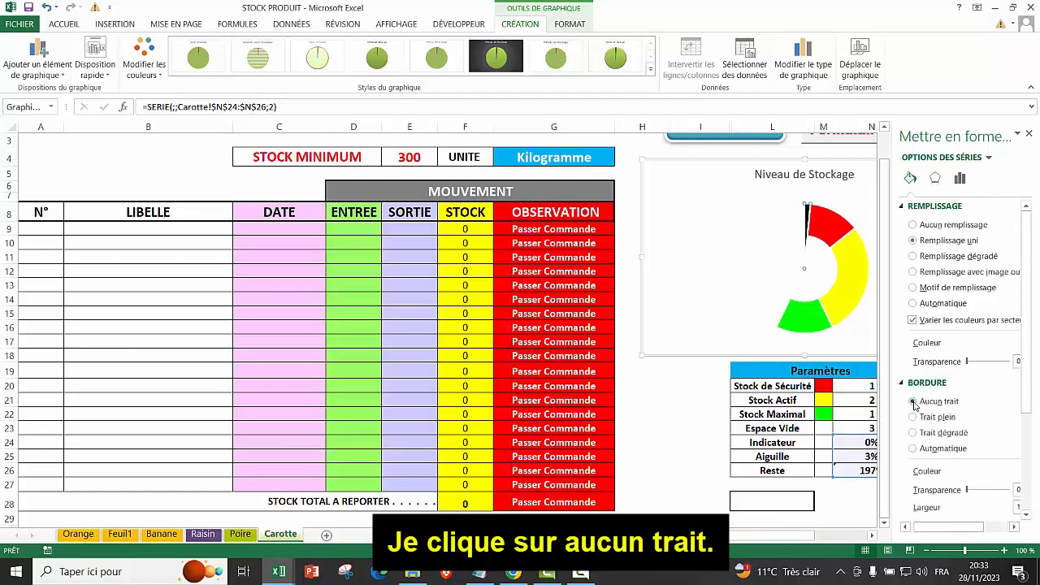
left_click(913, 401)
left_click(833, 236)
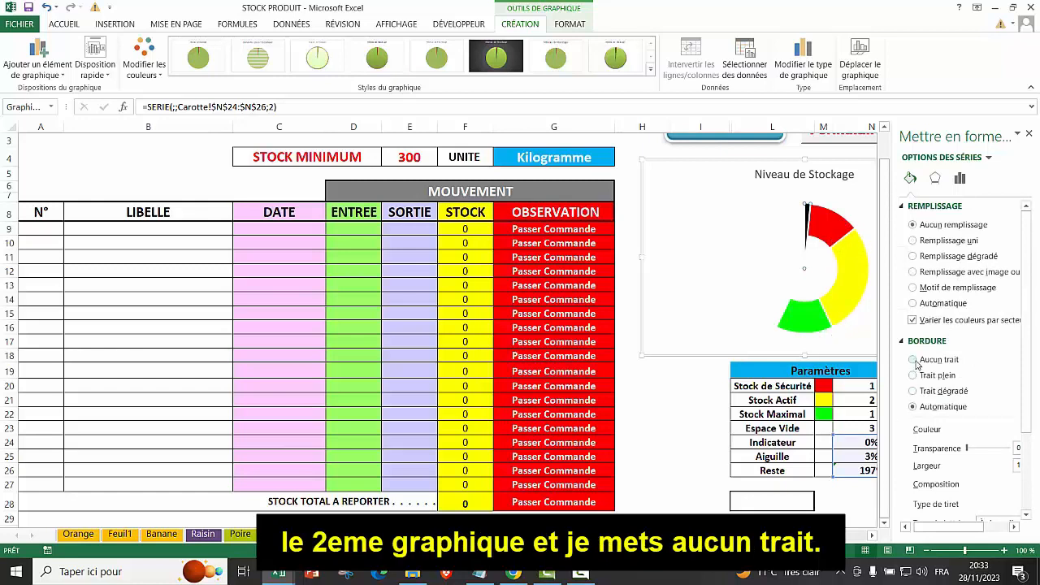
left_click(913, 360)
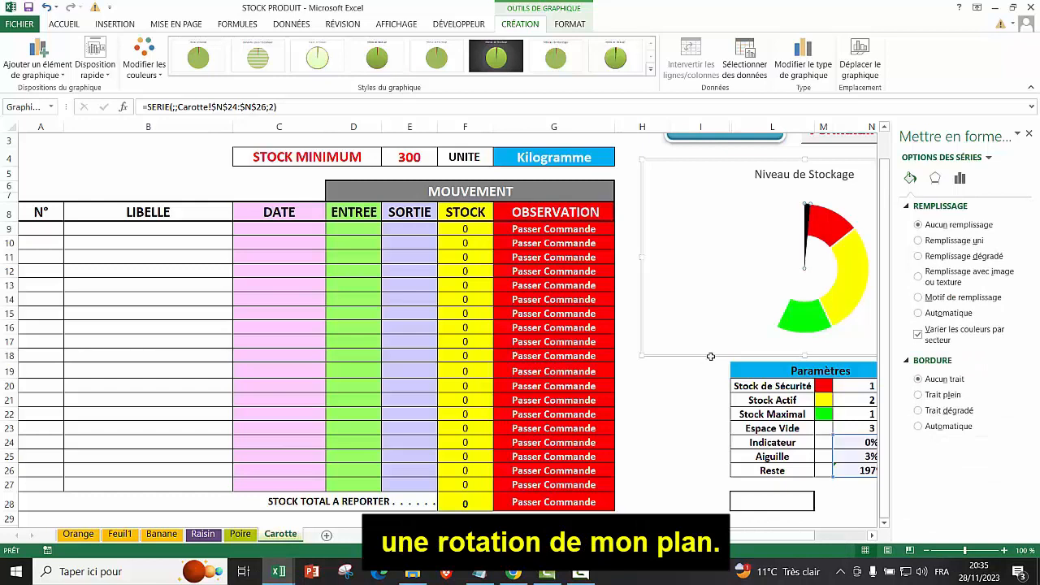
Plot the needle pie on the primary axis and set the coloured doughnut's first slice angle to 255°.
left_click(959, 178)
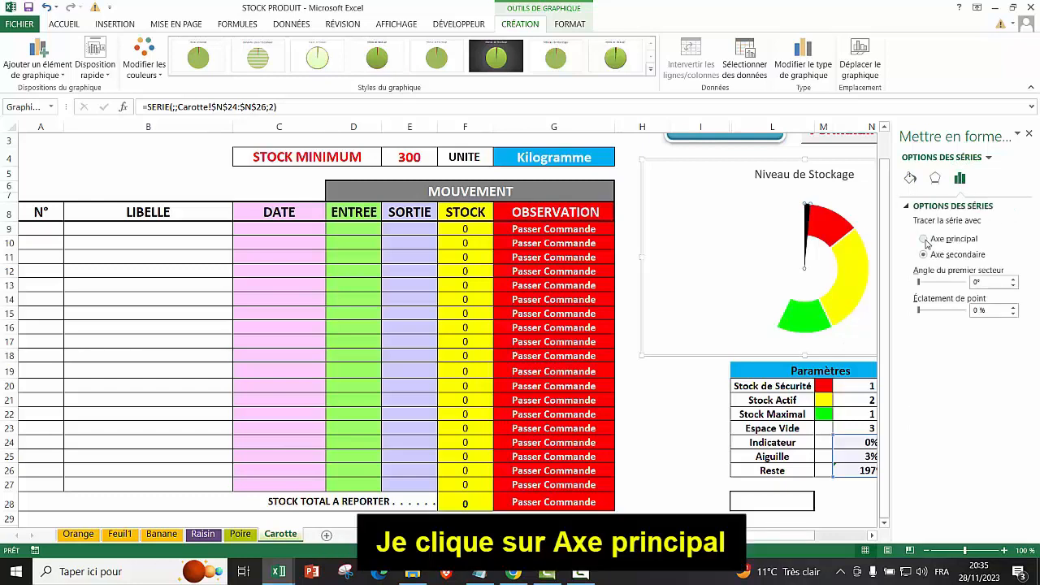
left_click(923, 239)
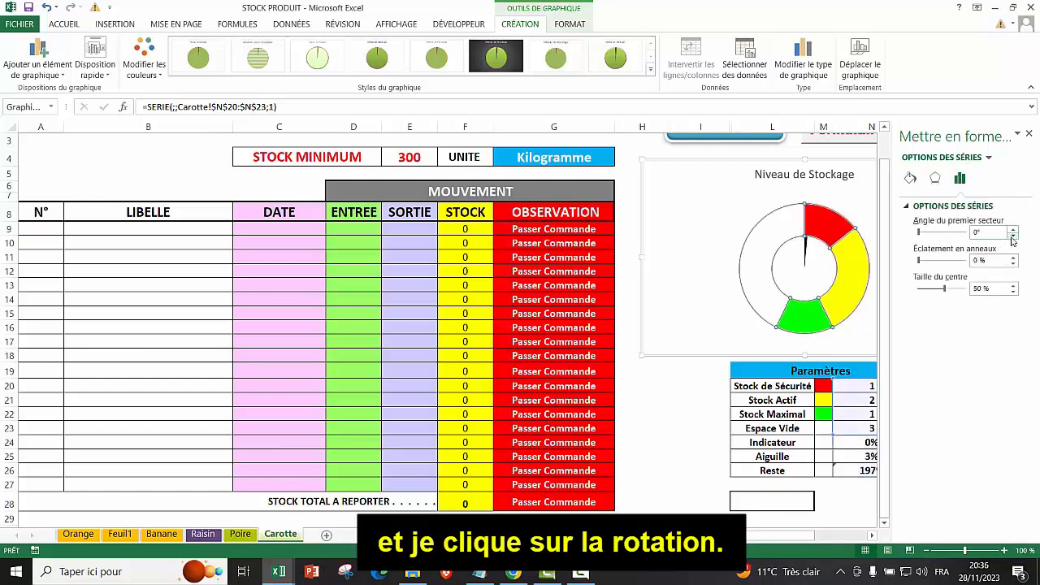
left_click(1013, 232)
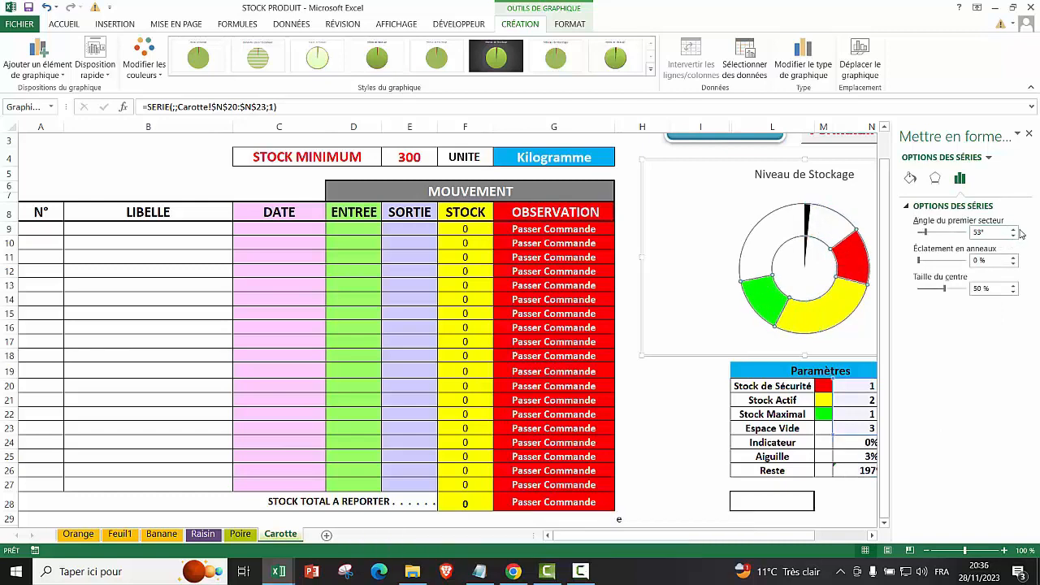
left_click(1012, 232)
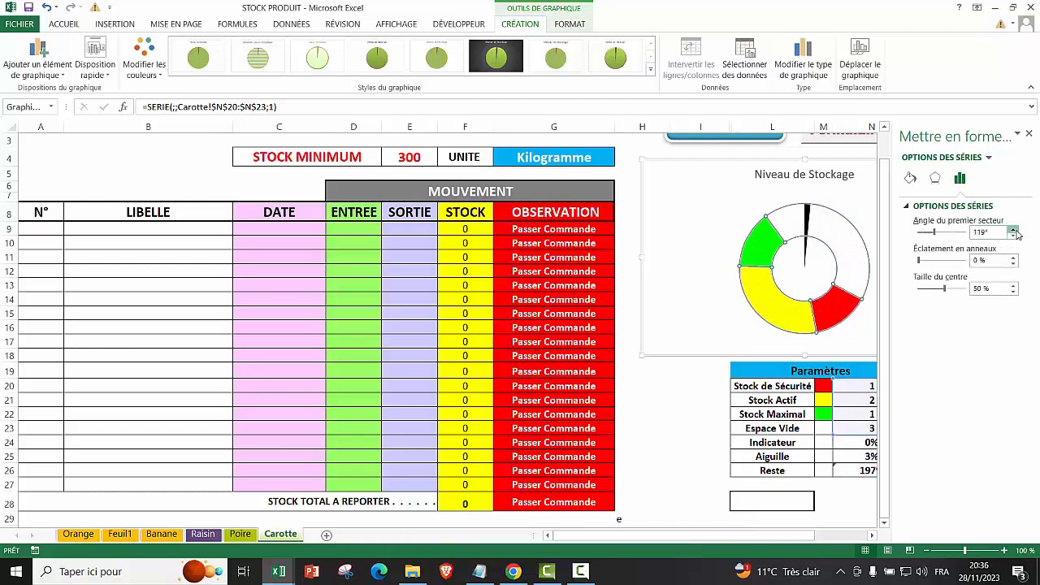
left_click(1013, 230)
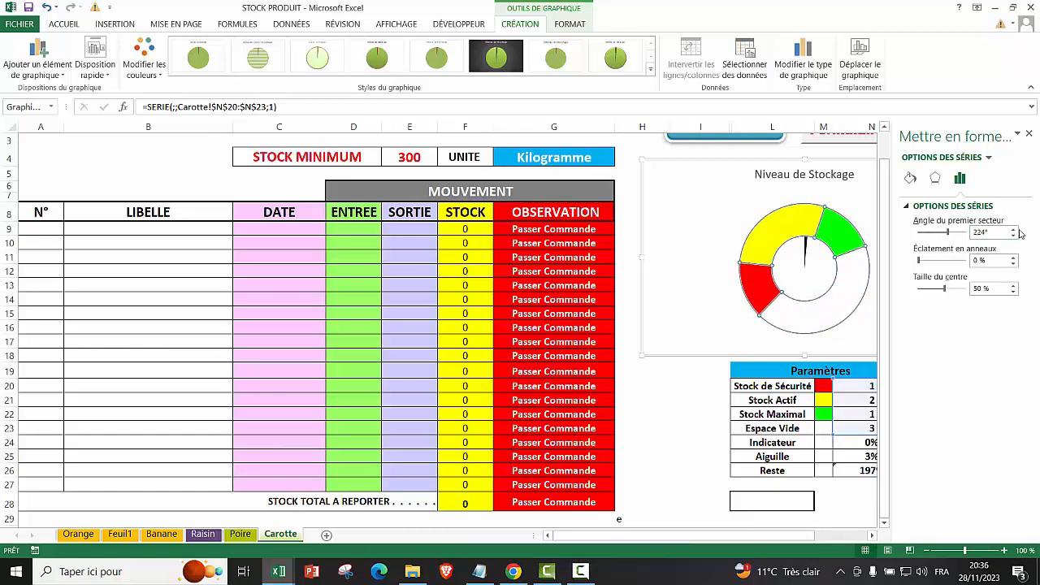
left_click(1013, 229)
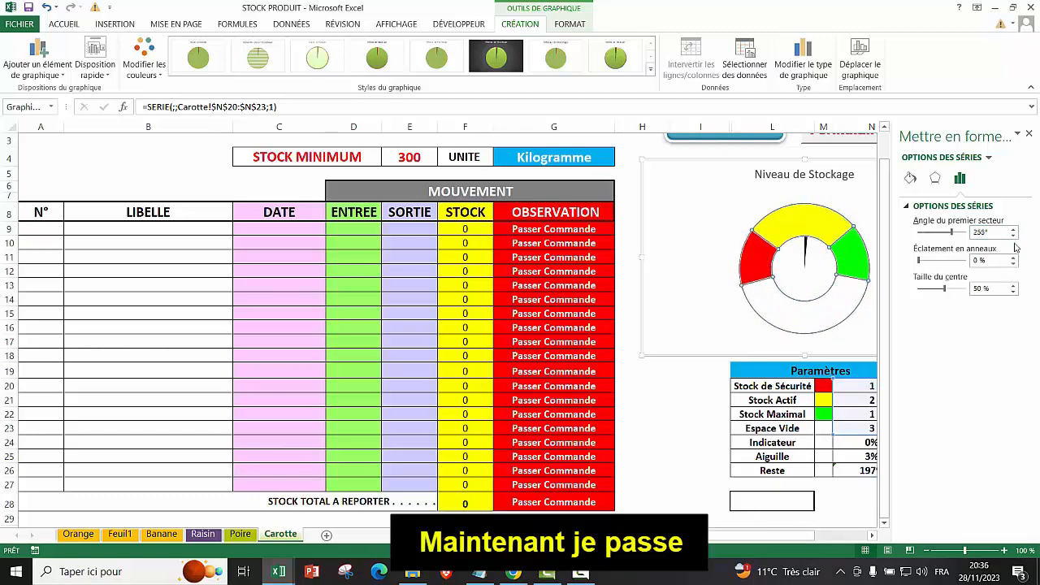
Return the needle pie to the secondary axis and set its first slice angle to 253°.
left_click(856, 277)
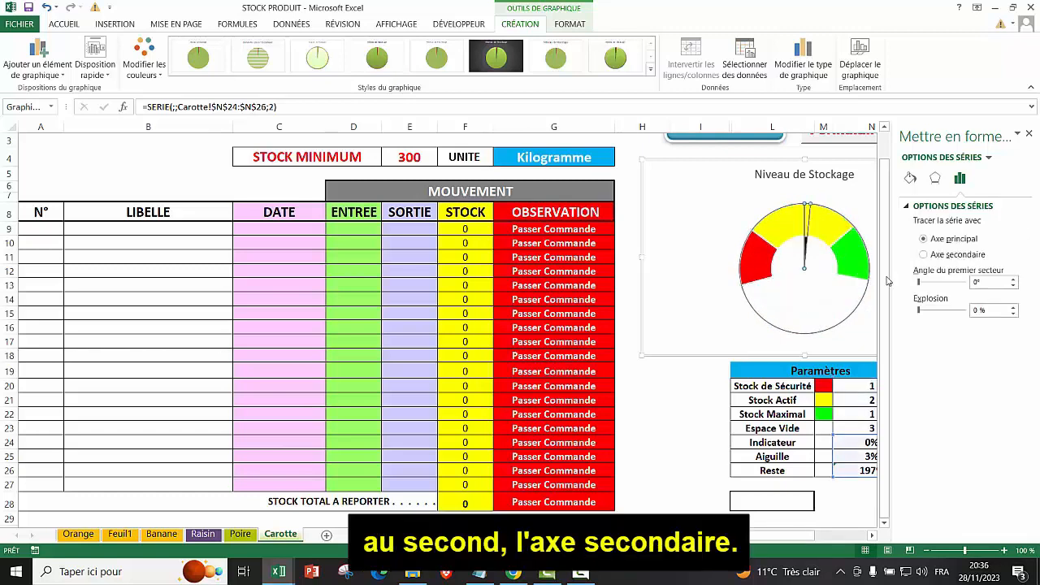
left_click(924, 255)
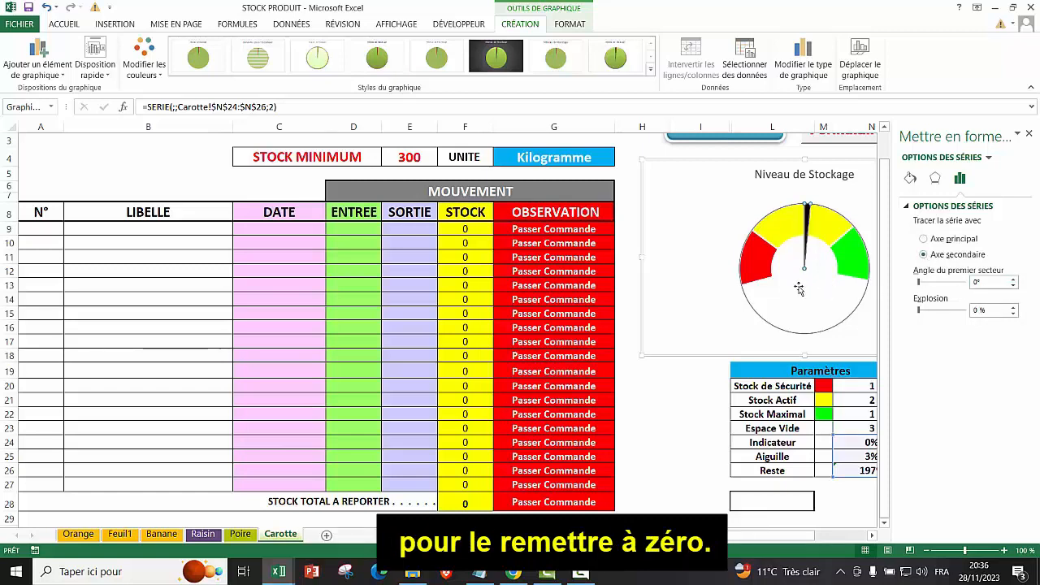
left_click(1013, 279)
left_click(1013, 279)
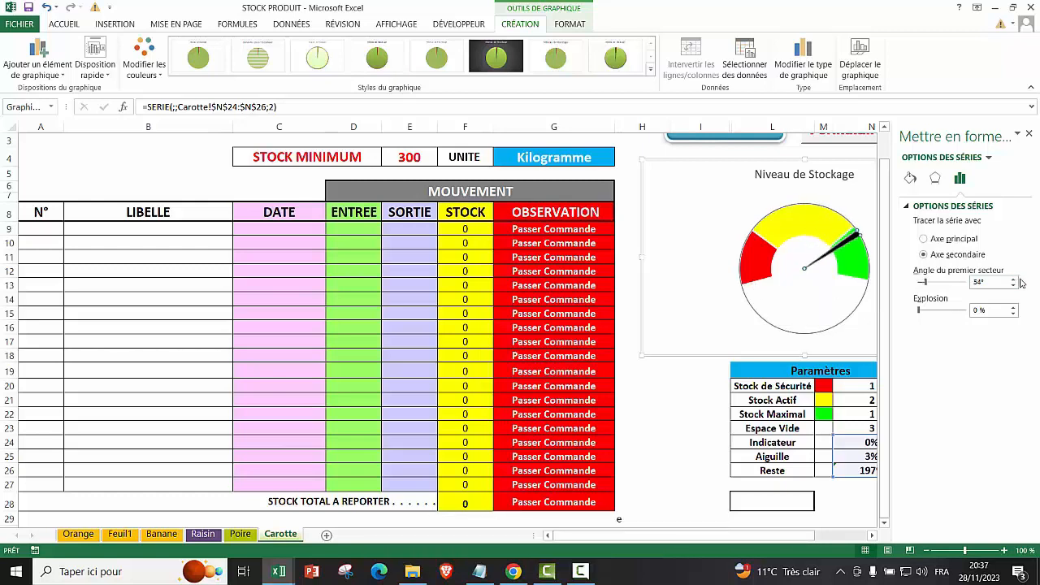
left_click(1013, 280)
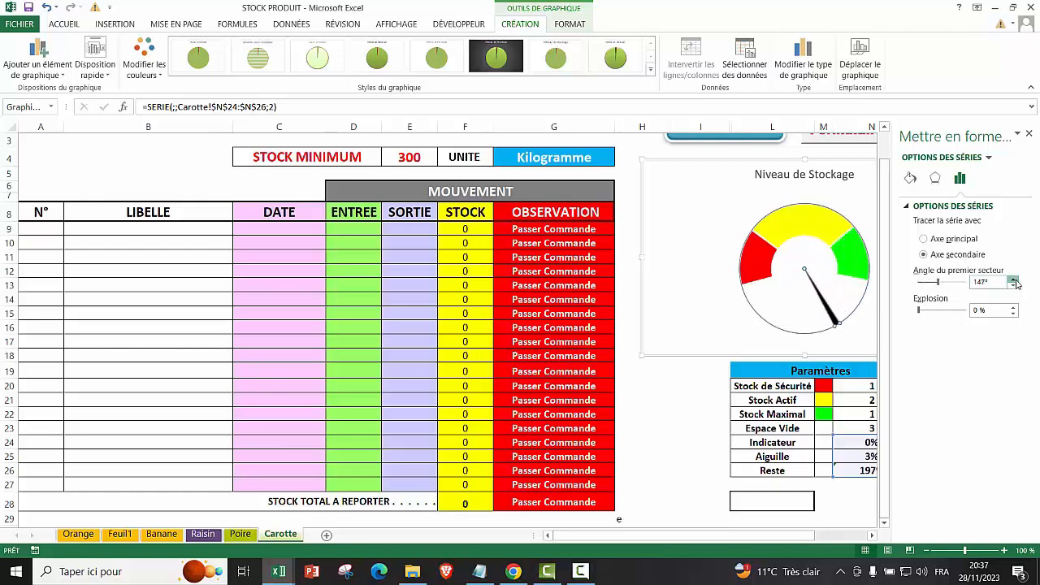
left_click(1013, 280)
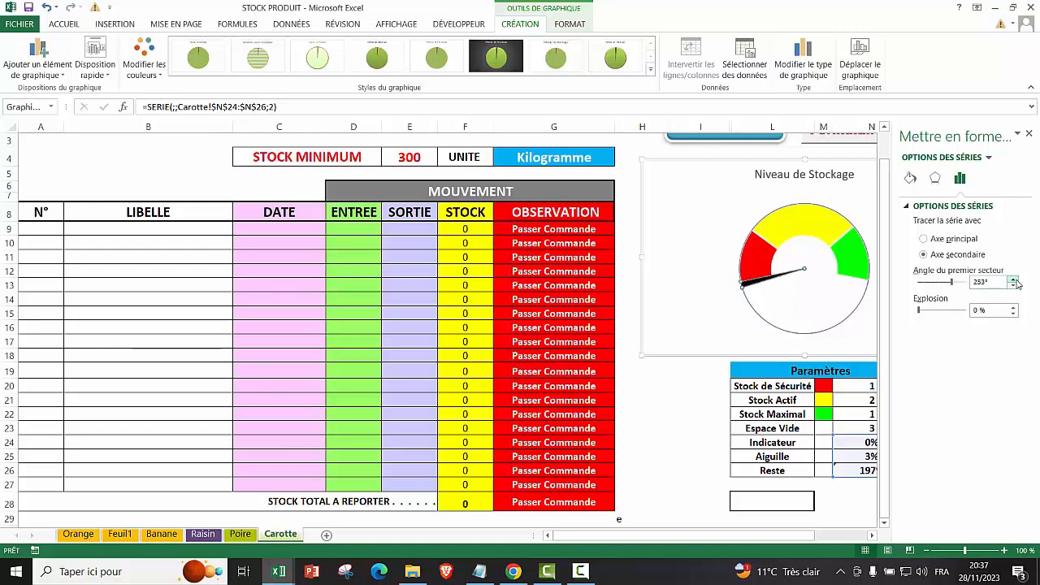
Switch the needle pie to the primary axis to remove the doughnut slices' borders, and return the pie to the secondary axis.
left_click(910, 178)
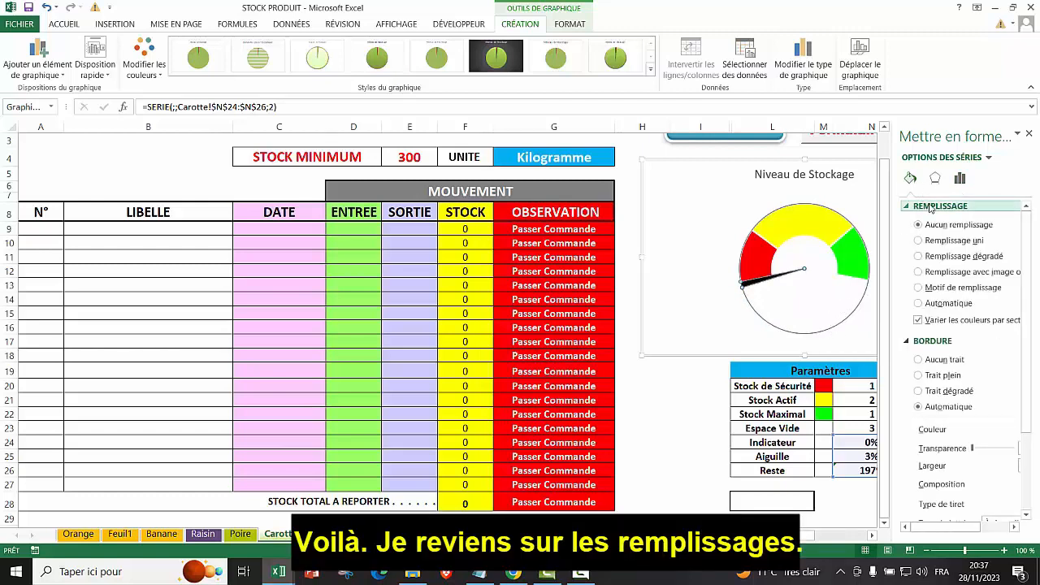
left_click(959, 178)
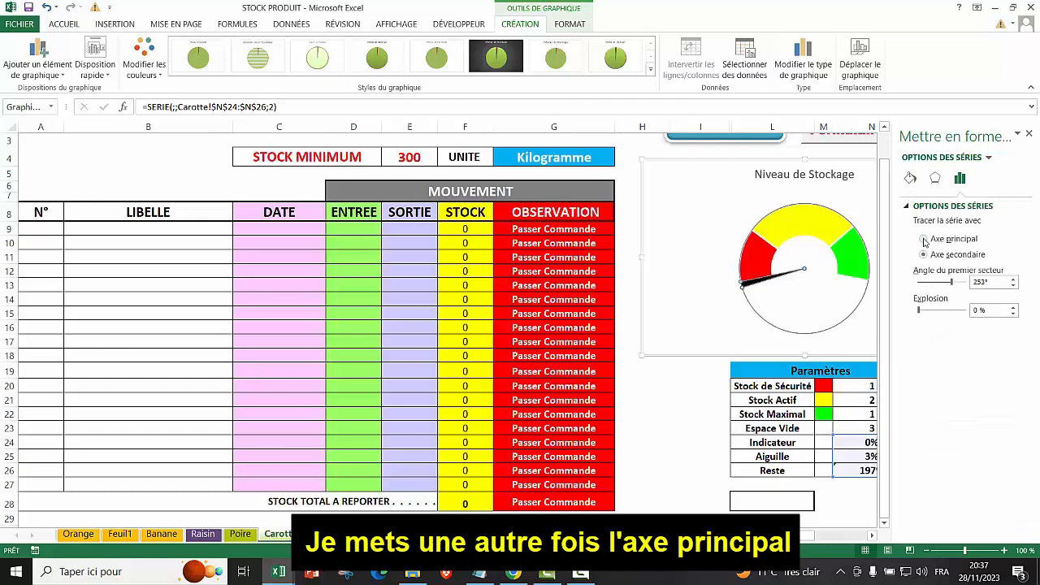
left_click(923, 239)
left_click(910, 178)
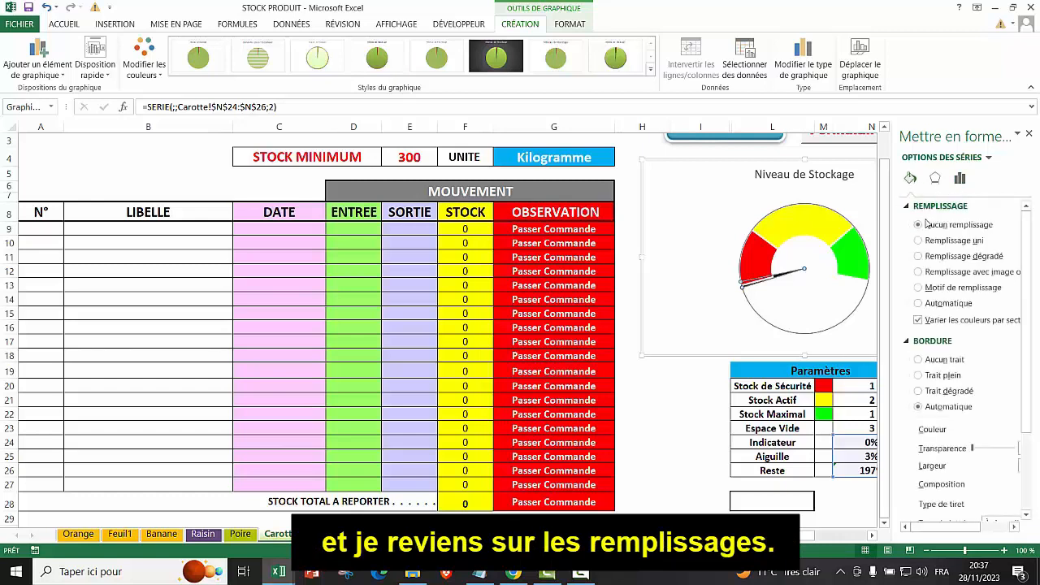
left_click(805, 227)
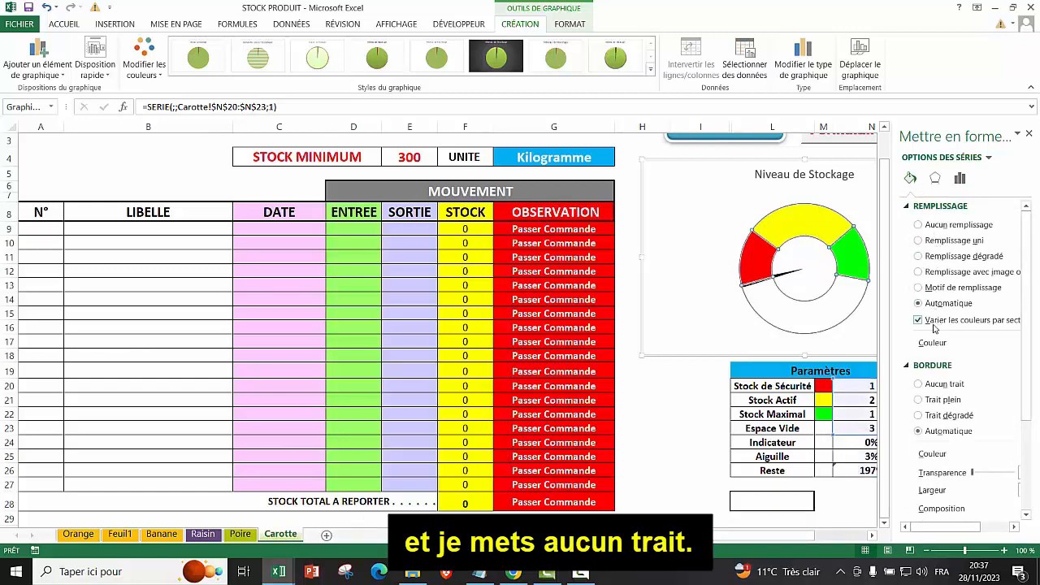
left_click(918, 383)
left_click(758, 258)
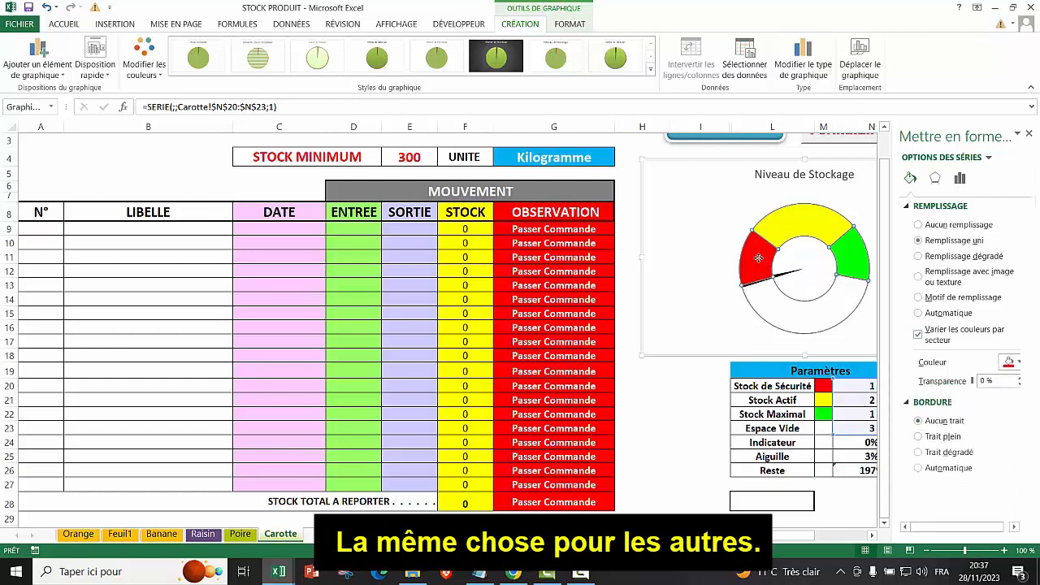
left_click(857, 243)
left_click(800, 297)
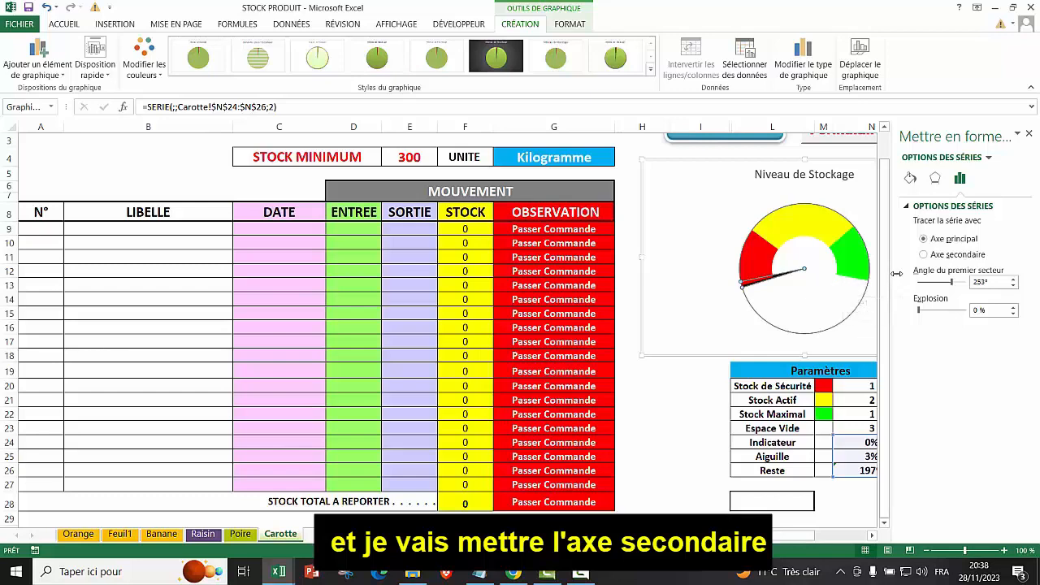
left_click(923, 258)
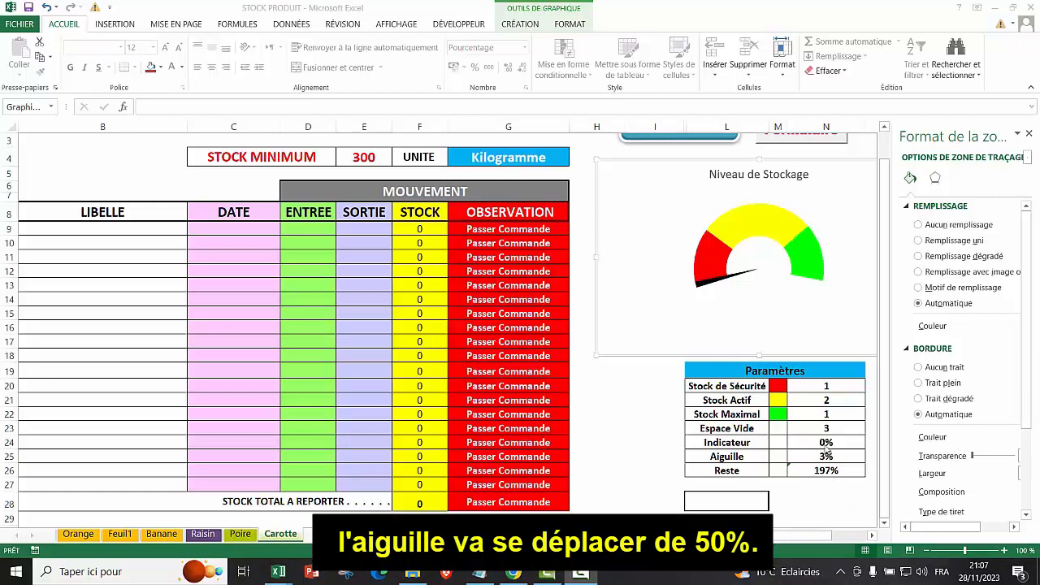
Set the Indicateur value in the Paramètres table to 50% to test the gauge needle.
left_click(824, 443)
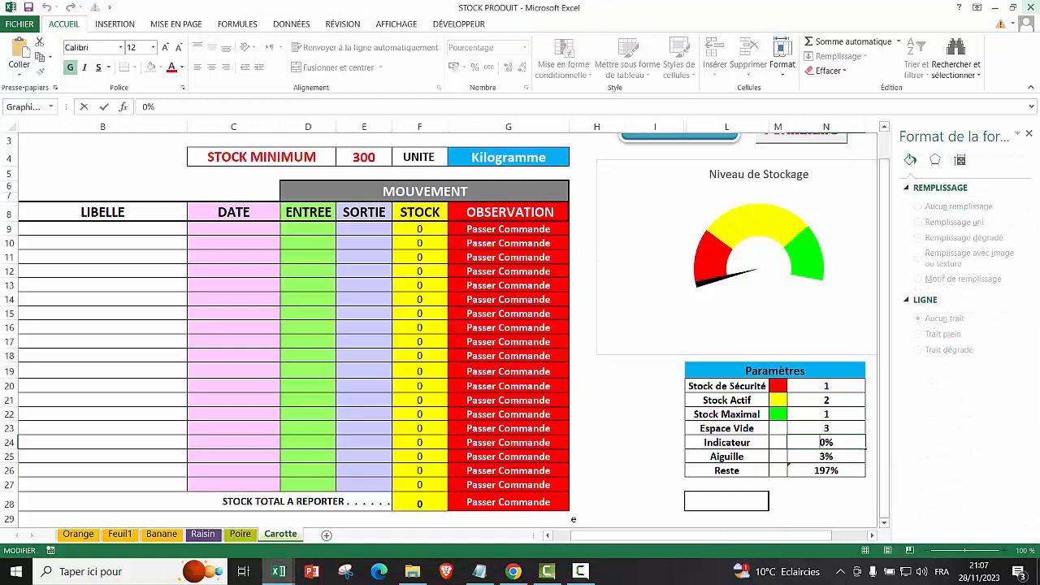
type("5")
left_click(793, 349)
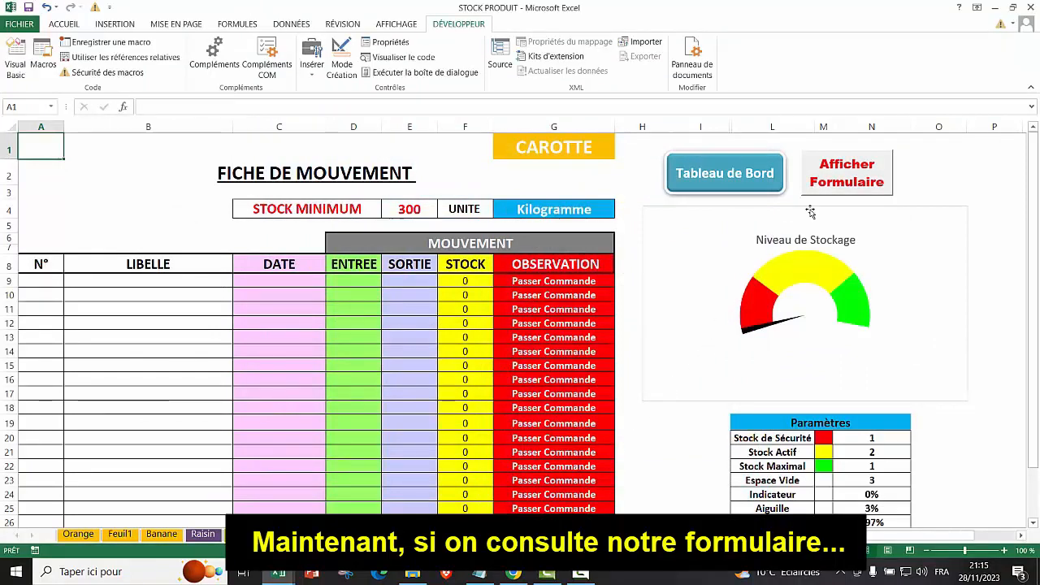
Check the carrot stock form by opening it from the Carotte sheet, closing it, and reopening it from the dashboard.
left_click(819, 188)
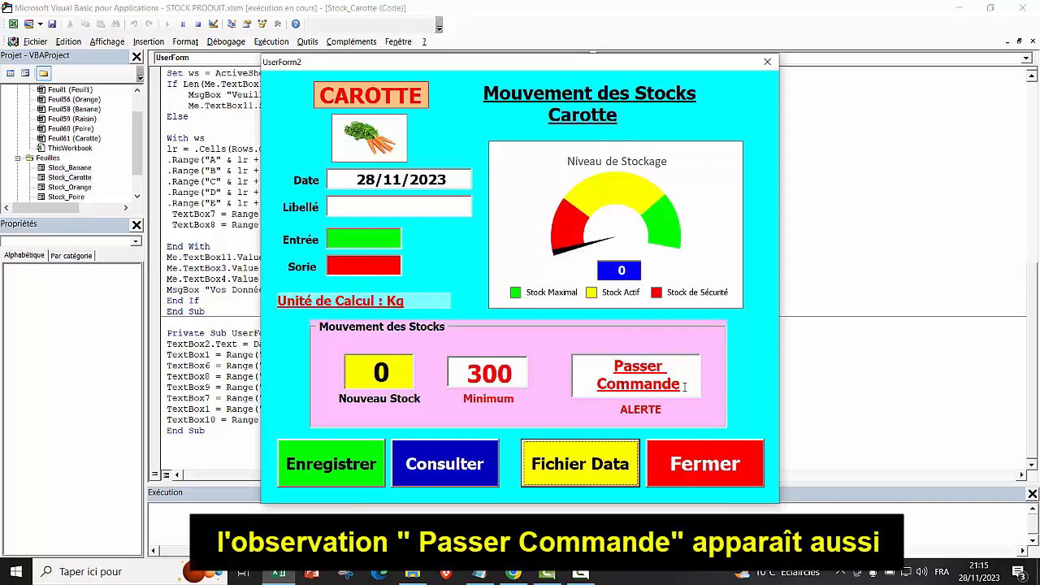
left_click(669, 465)
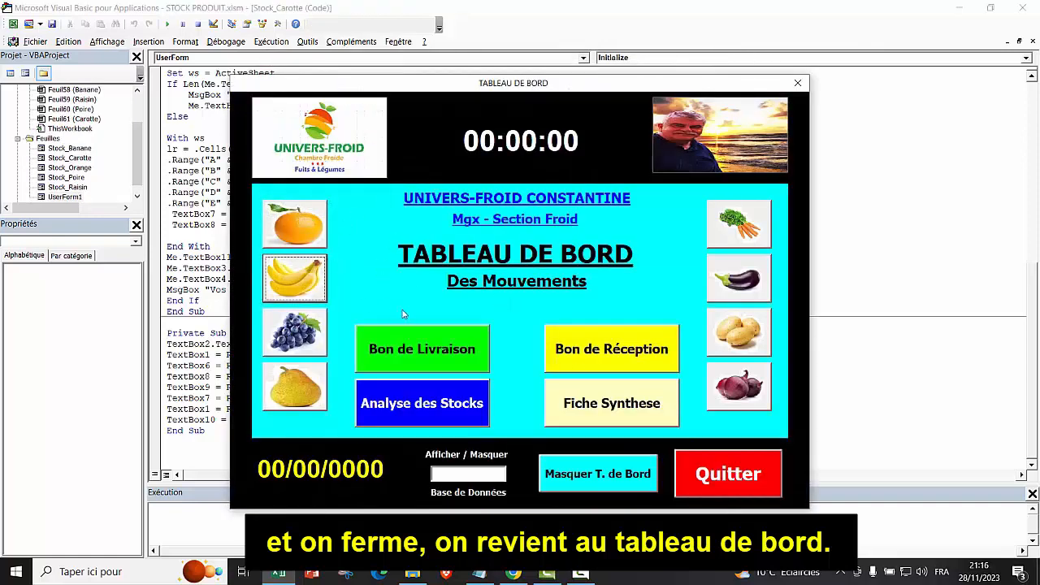
left_click(740, 226)
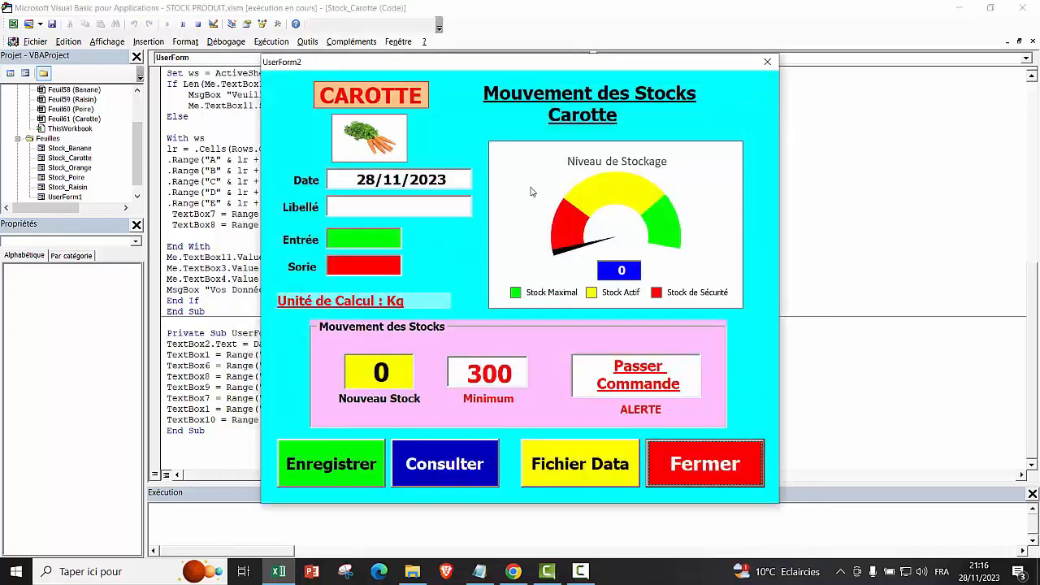